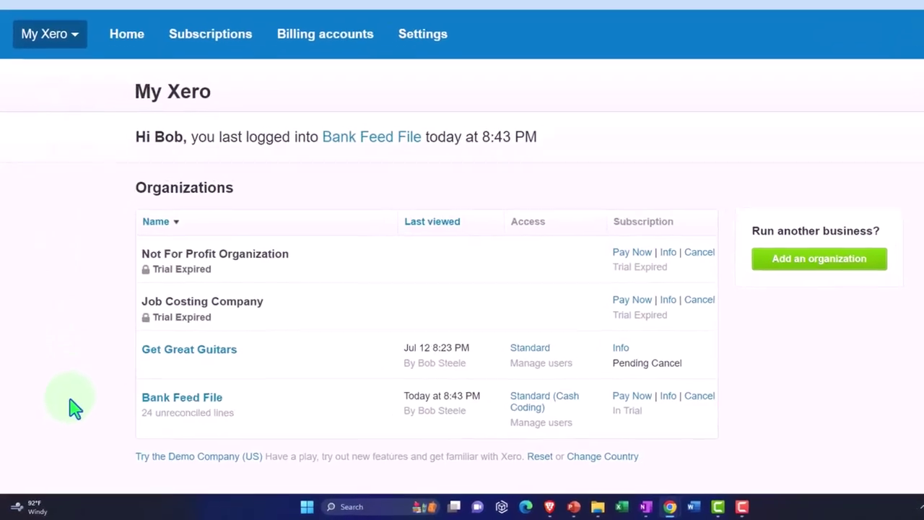
# Step: Open the Bank Feed File dashboard and duplicate its tab twice to get three dashboard tabs
pyautogui.click(230, 345)
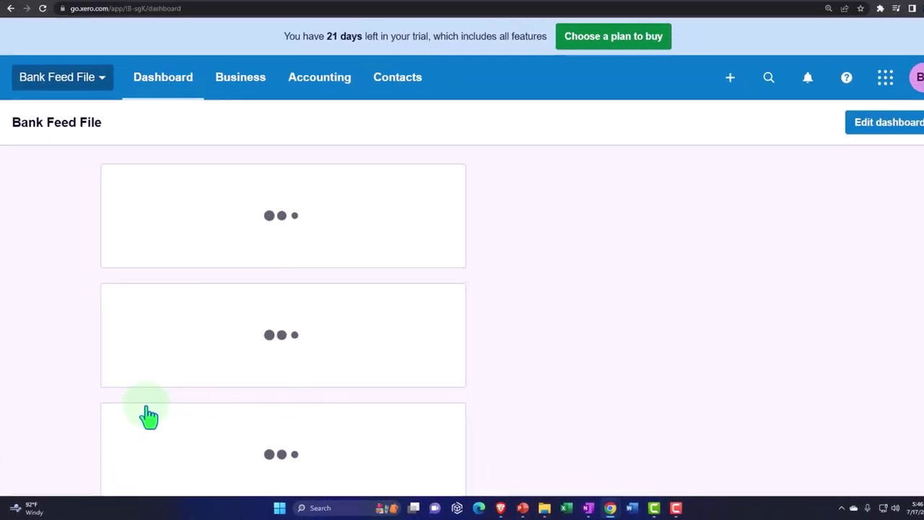
pyautogui.rightClick(70, 11)
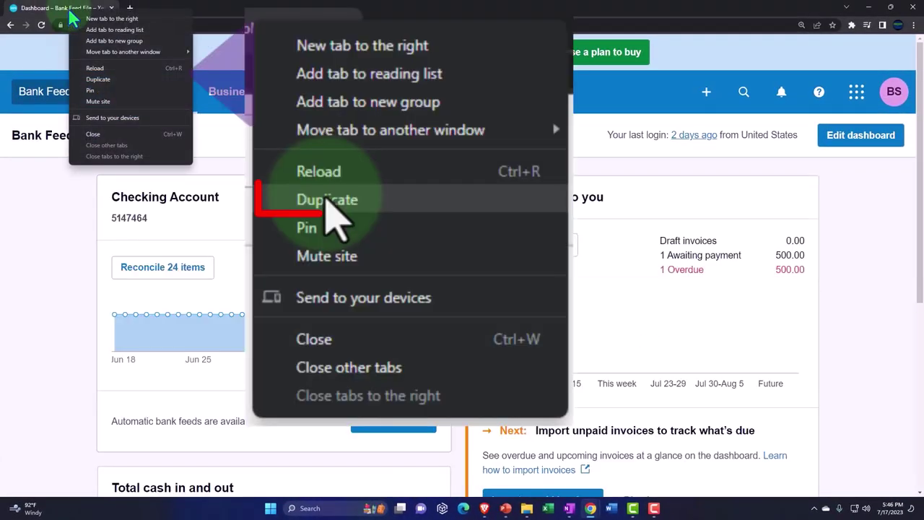
pyautogui.click(98, 79)
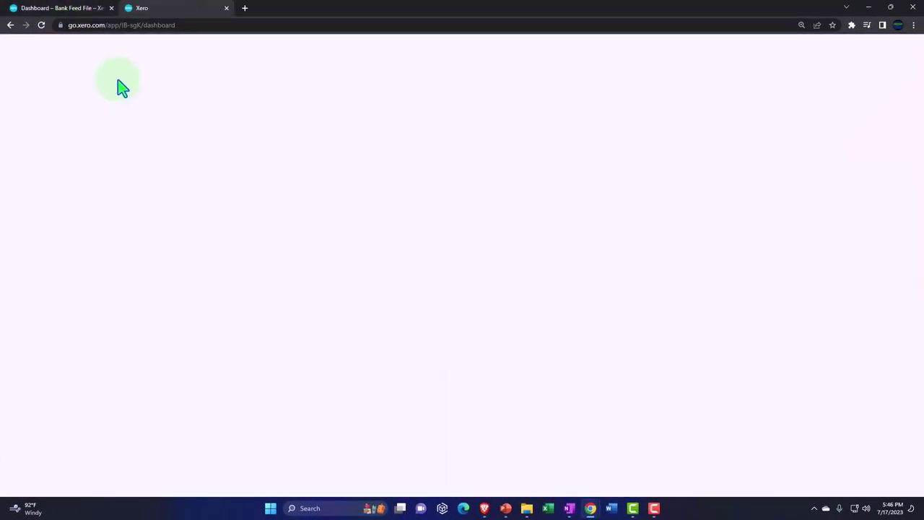
pyautogui.rightClick(180, 14)
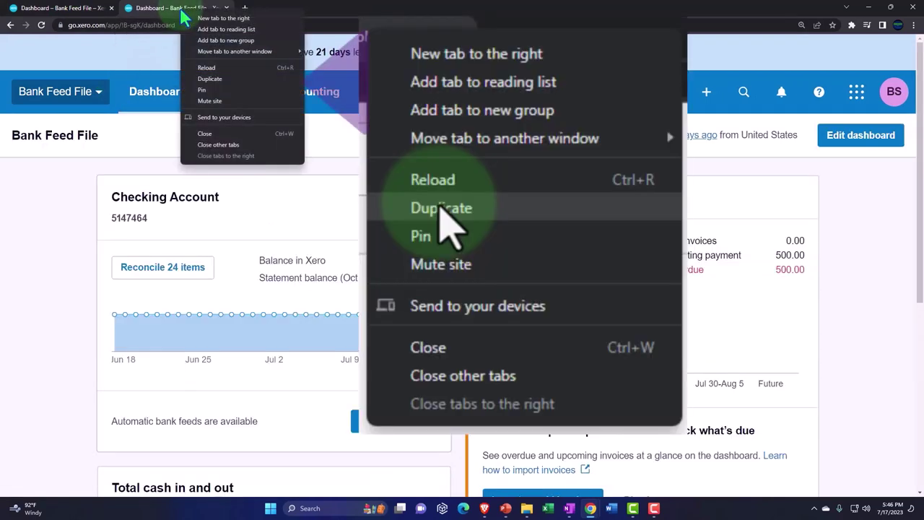
pyautogui.click(220, 83)
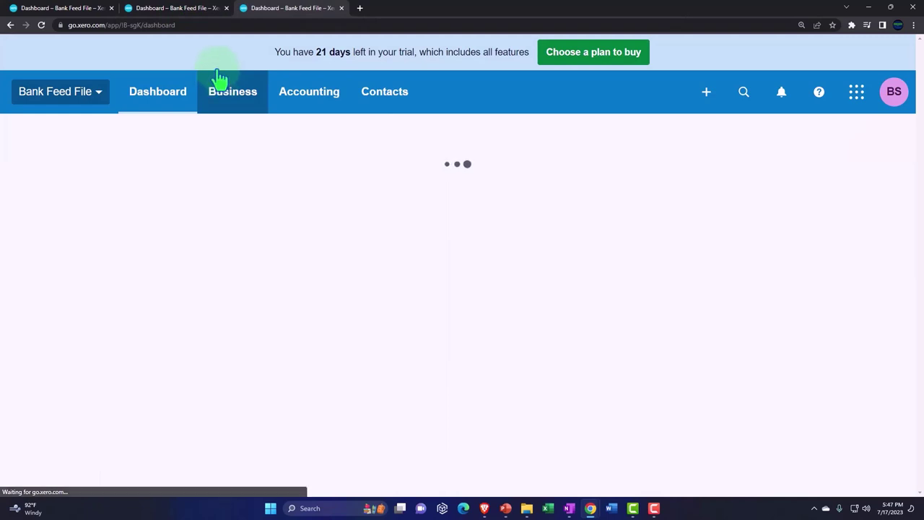
# Step: Show the Balance Sheet in the second tab and the Income Statement (Profit and Loss) in the third
pyautogui.click(296, 103)
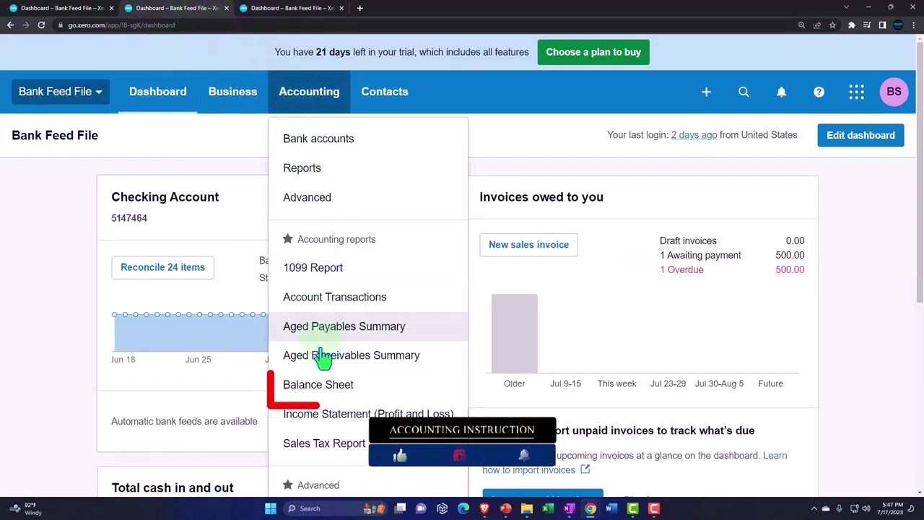
pyautogui.click(371, 394)
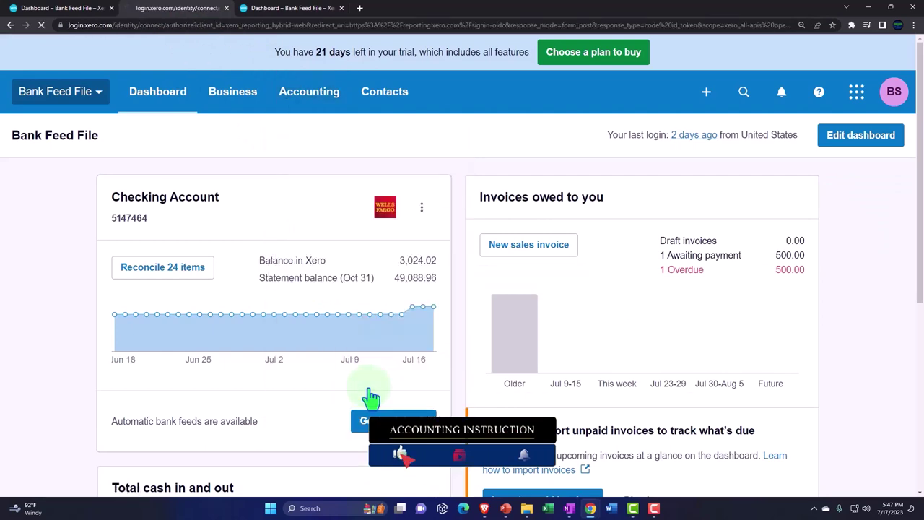
pyautogui.click(298, 11)
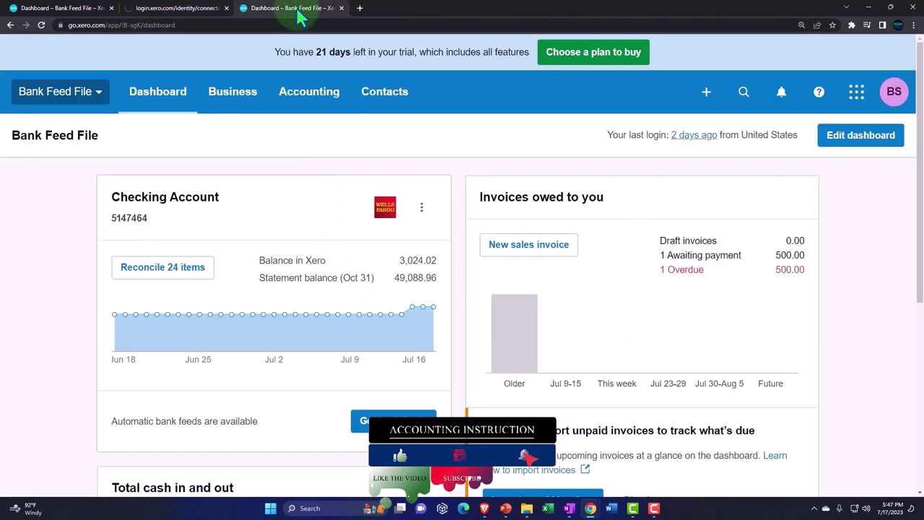
pyautogui.click(327, 101)
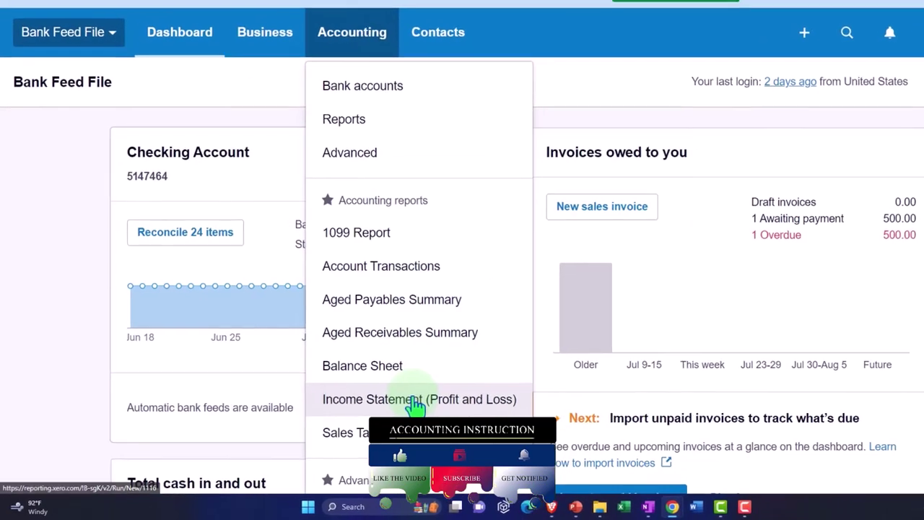
pyautogui.click(426, 406)
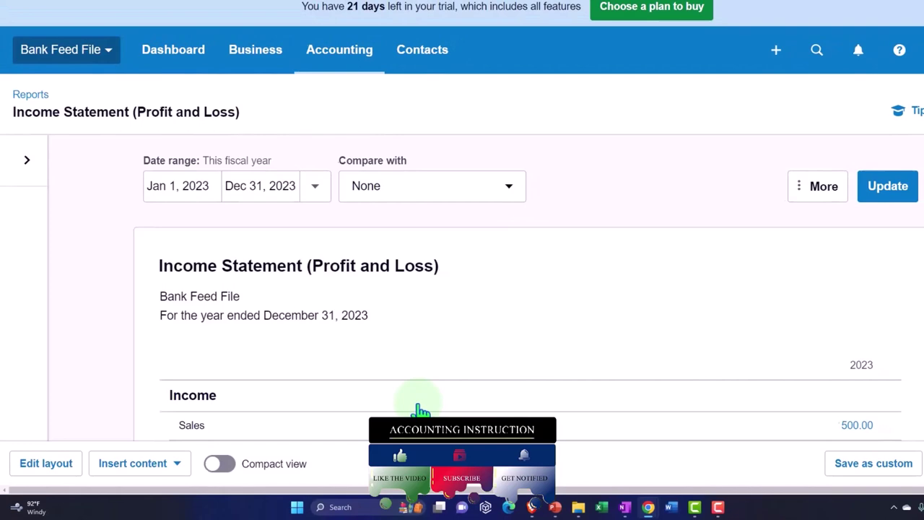
# Step: Set the Income Statement's date range to Jan 1, 2022 through Dec 31, 2022 and update it
pyautogui.click(203, 192)
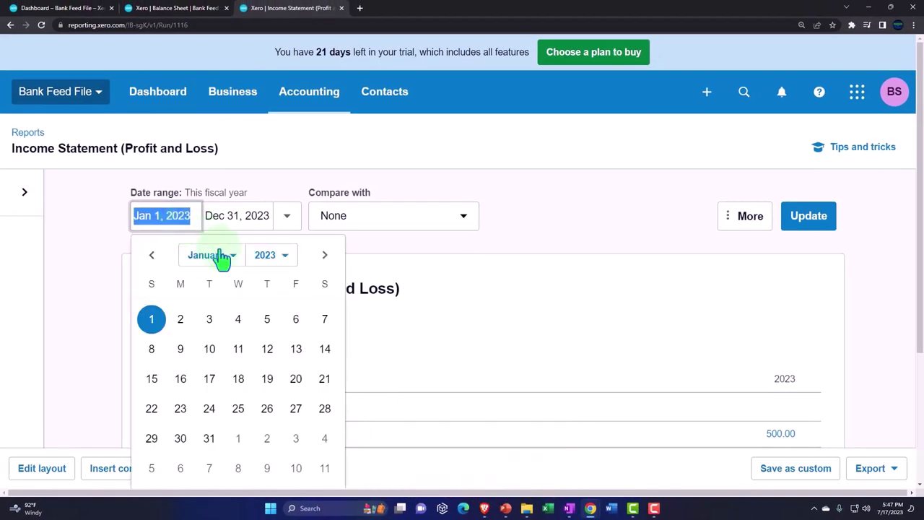
pyautogui.click(269, 261)
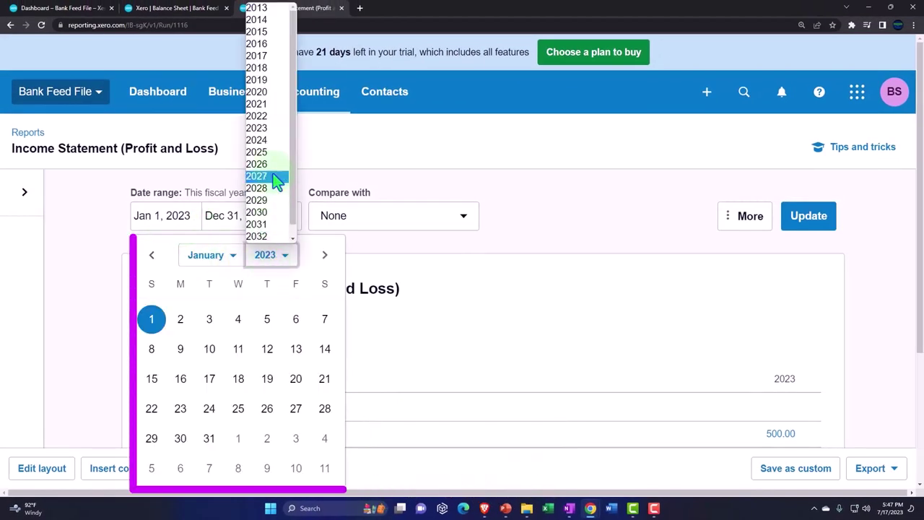
pyautogui.click(273, 118)
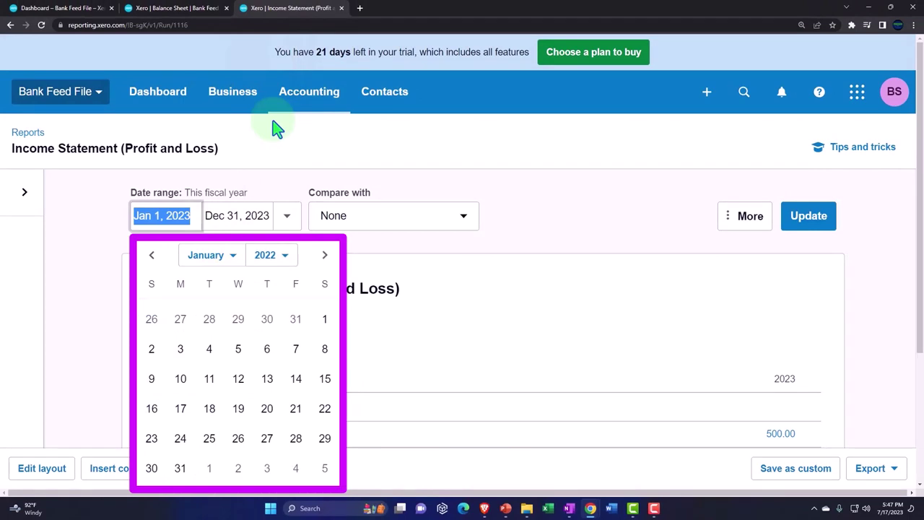
pyautogui.click(323, 320)
pyautogui.click(264, 211)
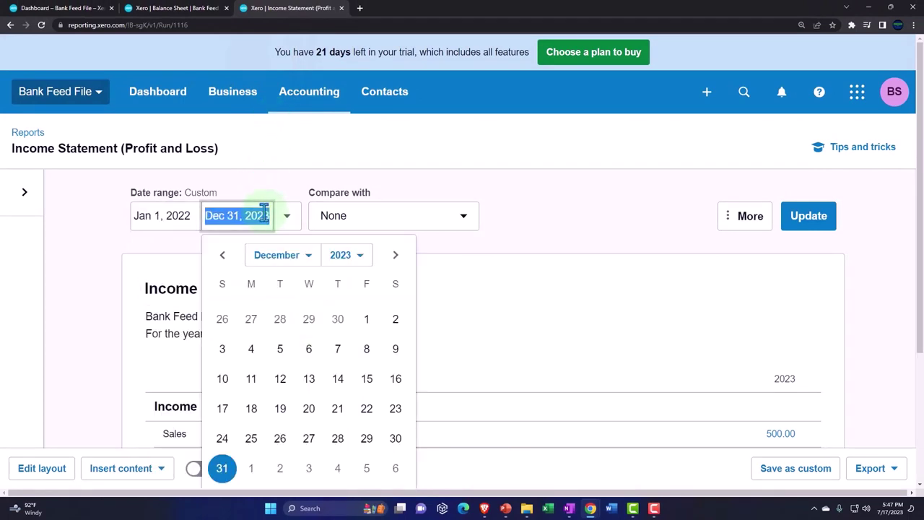
pyautogui.click(354, 253)
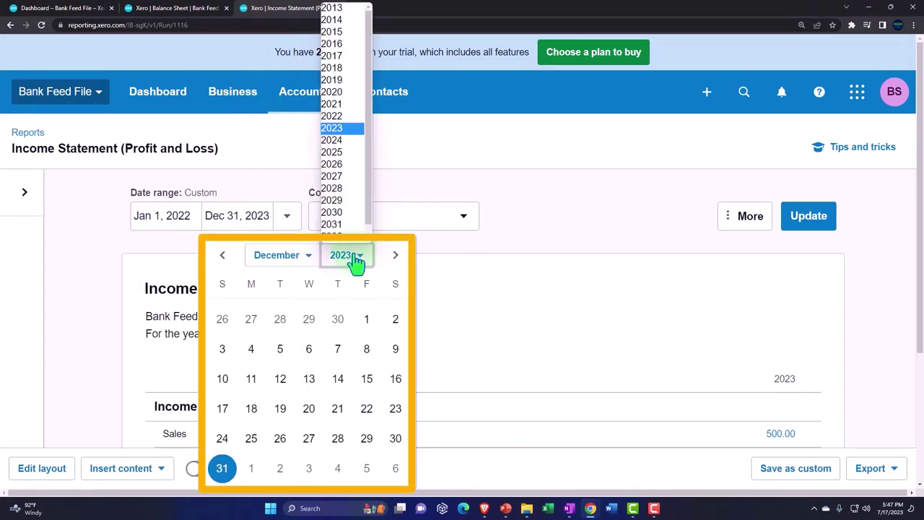
pyautogui.click(346, 117)
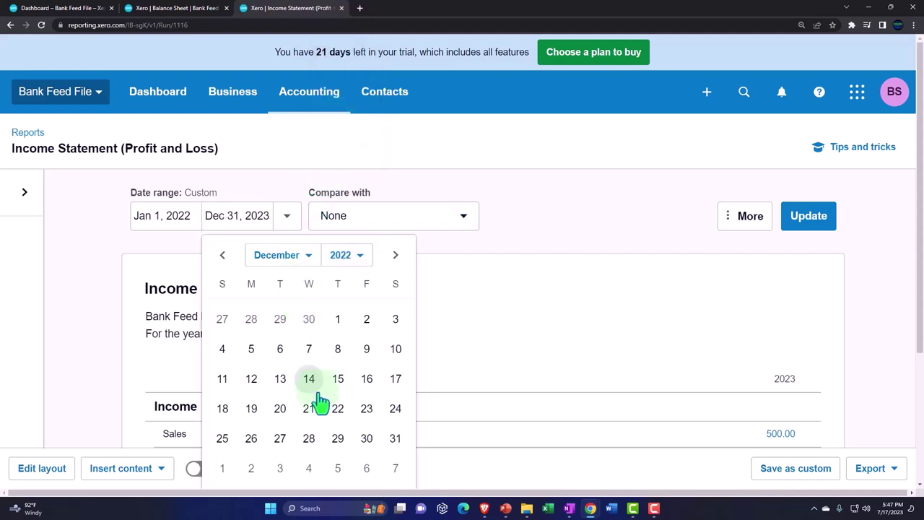
pyautogui.click(397, 441)
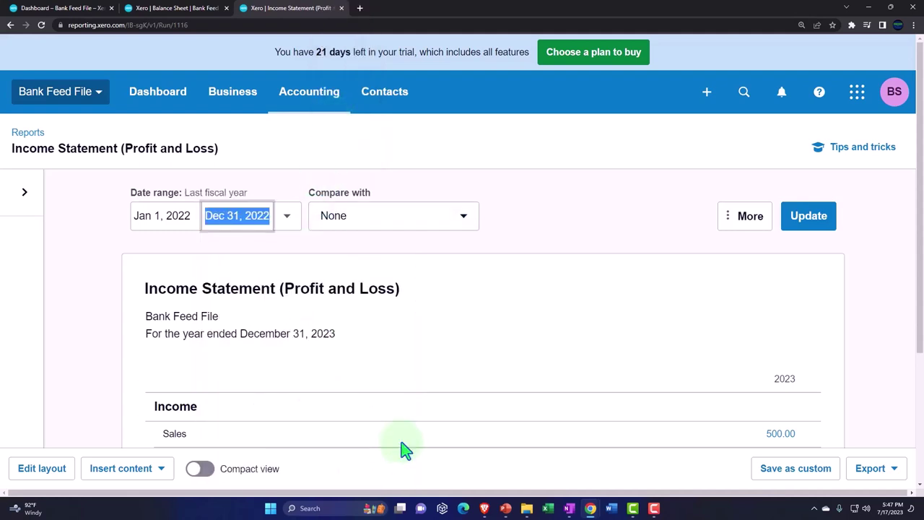
pyautogui.click(798, 225)
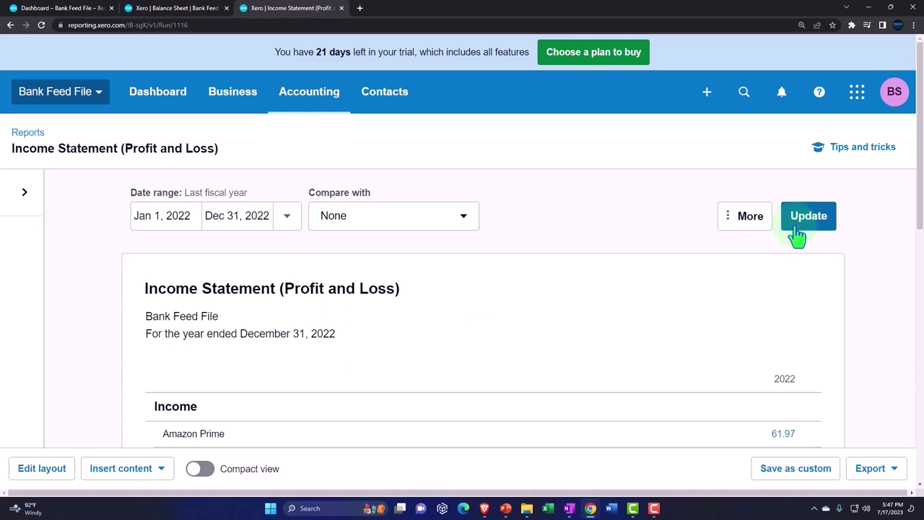
pyautogui.scroll(-1, 794, 227)
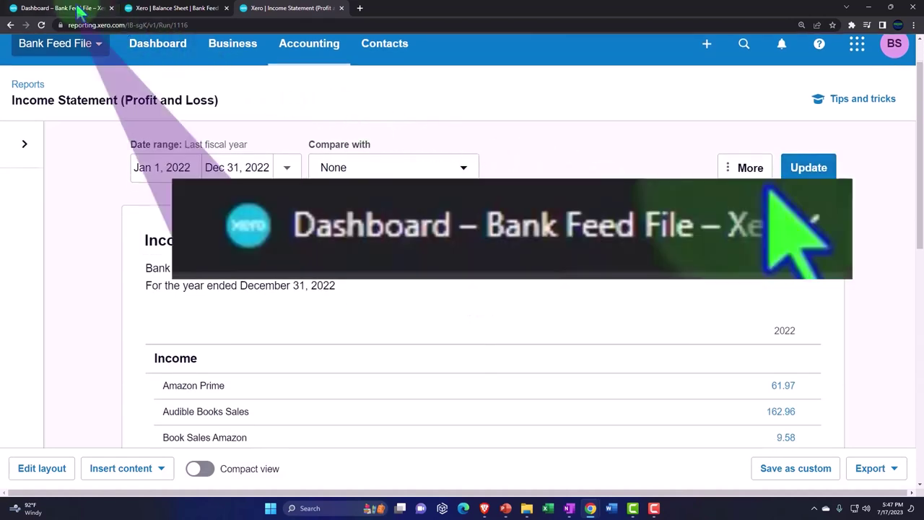
# Step: In the first tab, open the Checking Account's reconcile page via Bank accounts and Account Transactions
pyautogui.click(76, 8)
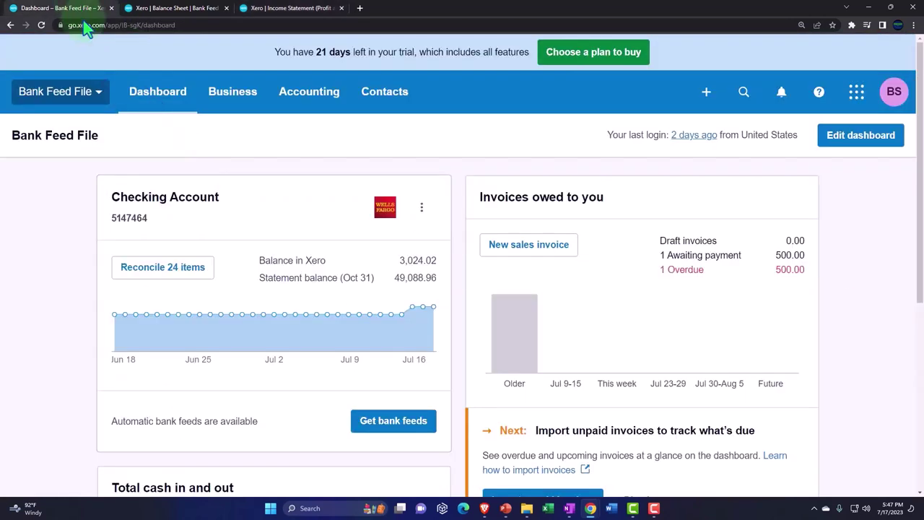
pyautogui.click(306, 105)
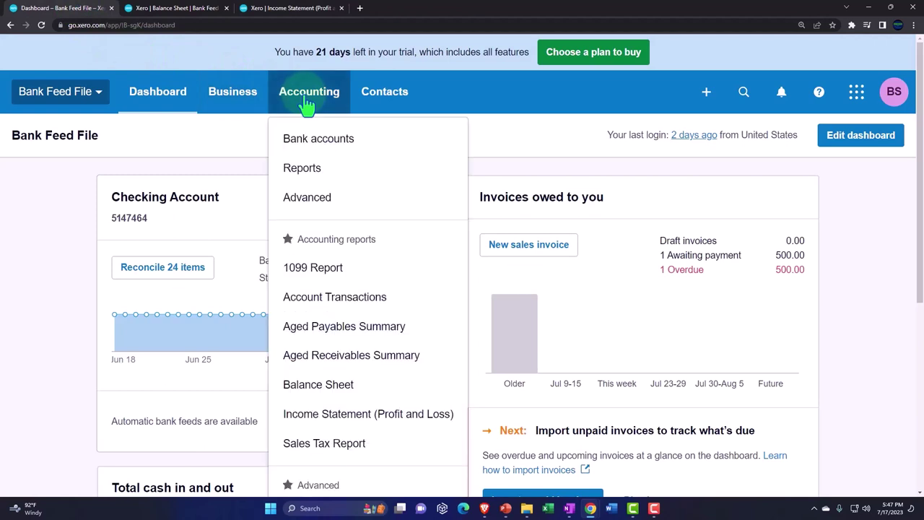
pyautogui.click(381, 151)
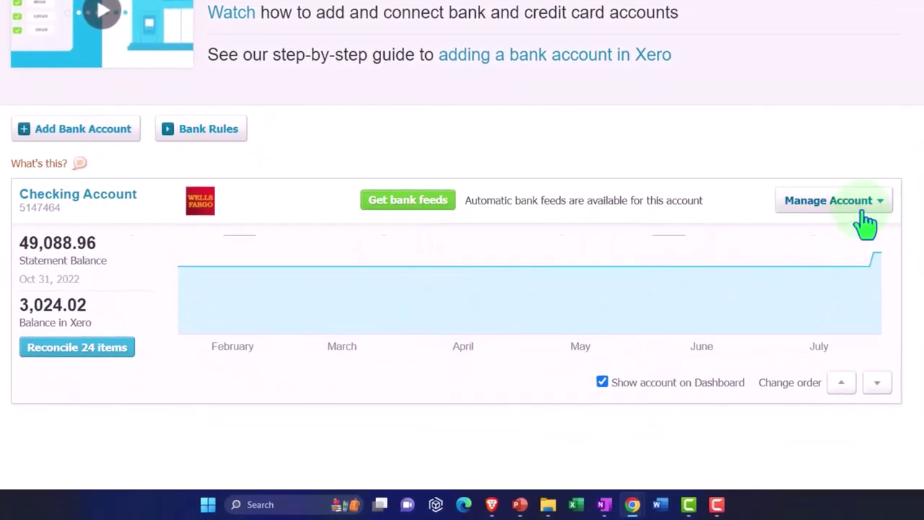
pyautogui.click(863, 206)
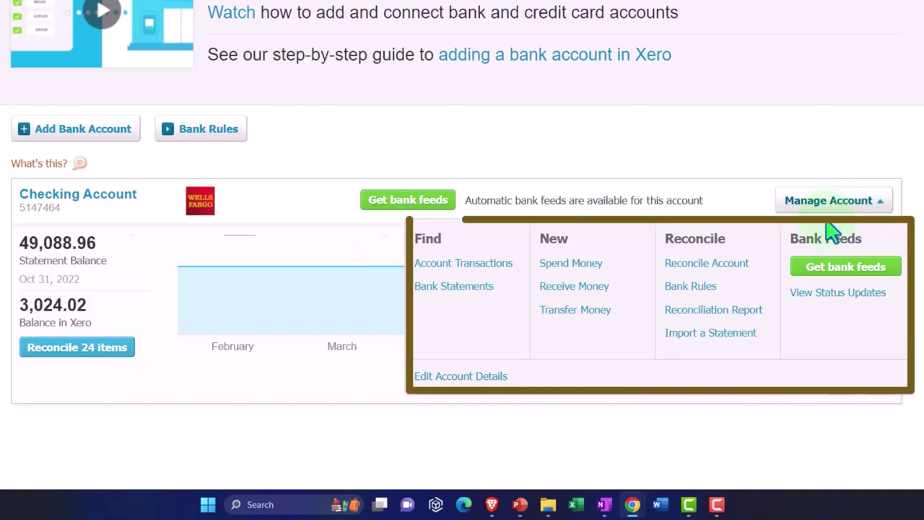
pyautogui.click(487, 265)
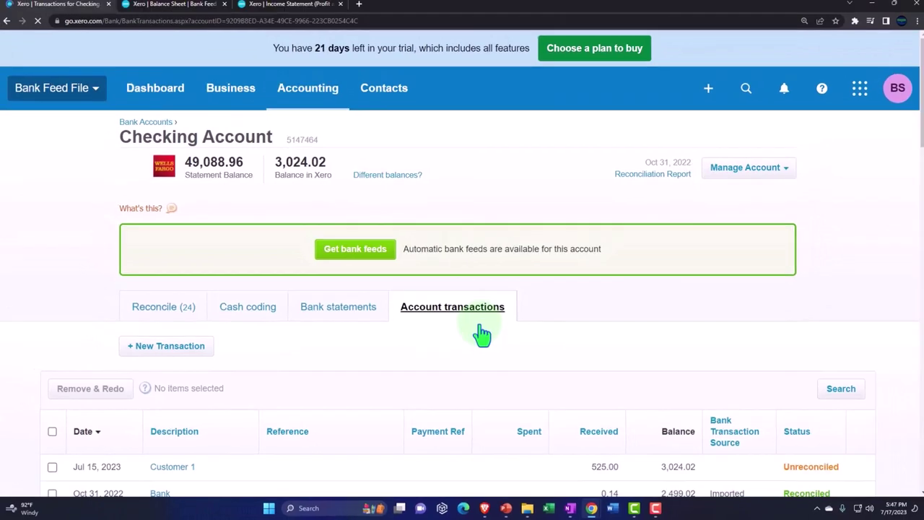
pyautogui.scroll(-2, 488, 278)
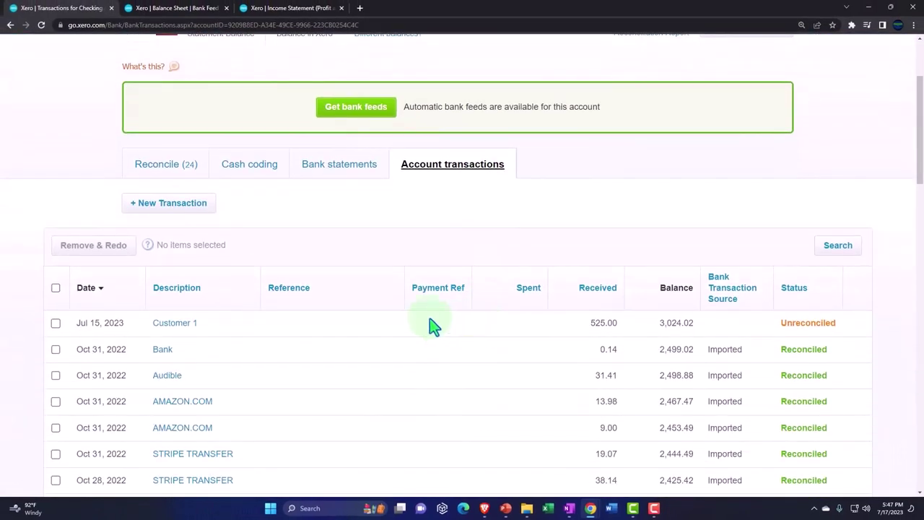
pyautogui.click(166, 183)
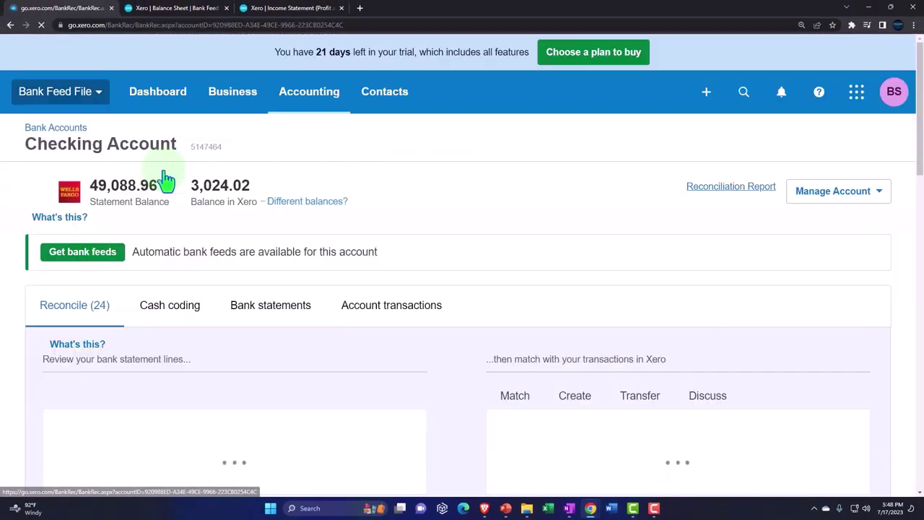
# Step: Bring up the OneNote page holding the vendors, customers and banking workflow diagram
pyautogui.scroll(-2, 167, 180)
pyautogui.scroll(-1, 166, 181)
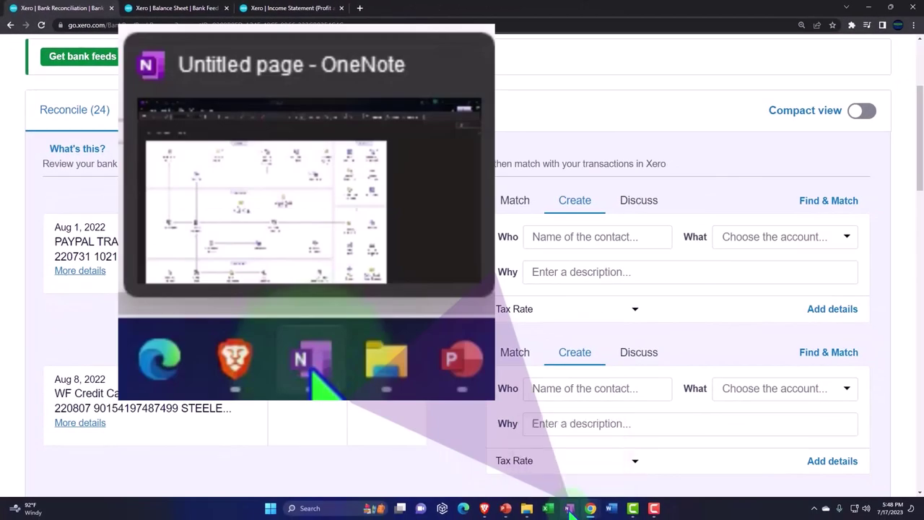
pyautogui.click(670, 518)
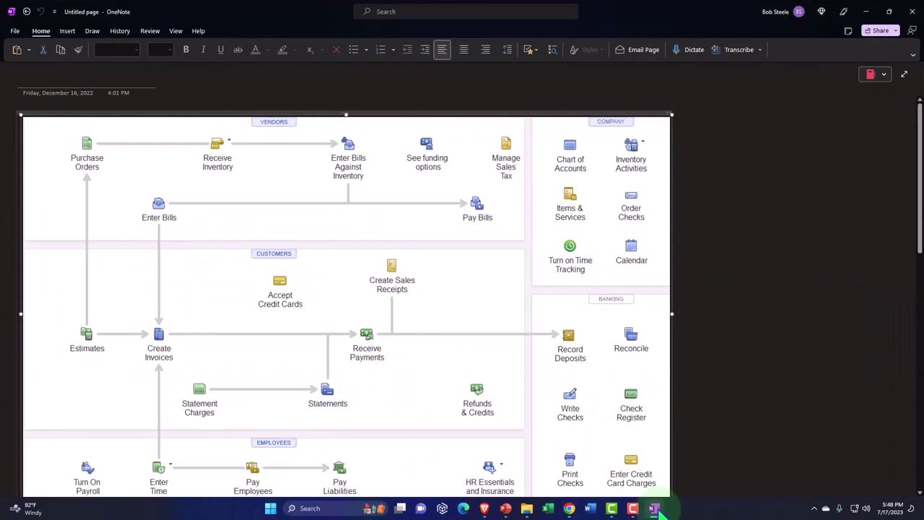
pyautogui.scroll(-2, 530, 378)
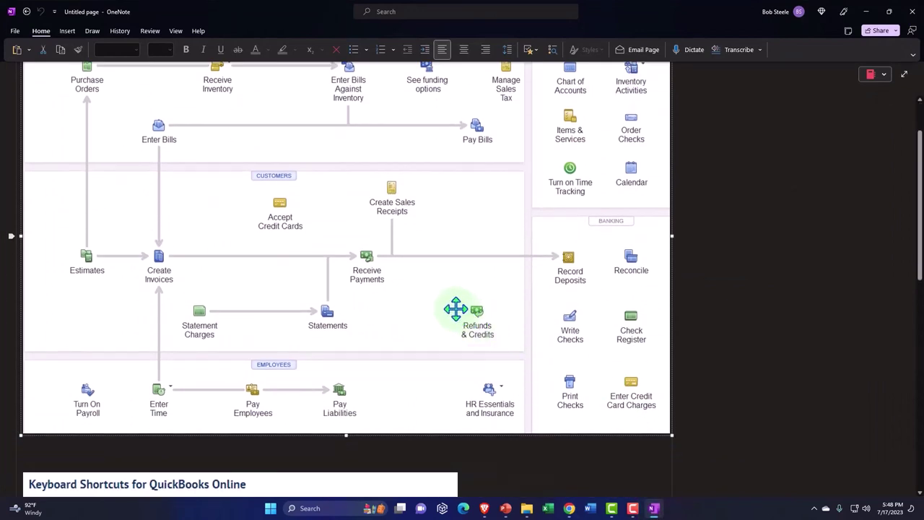
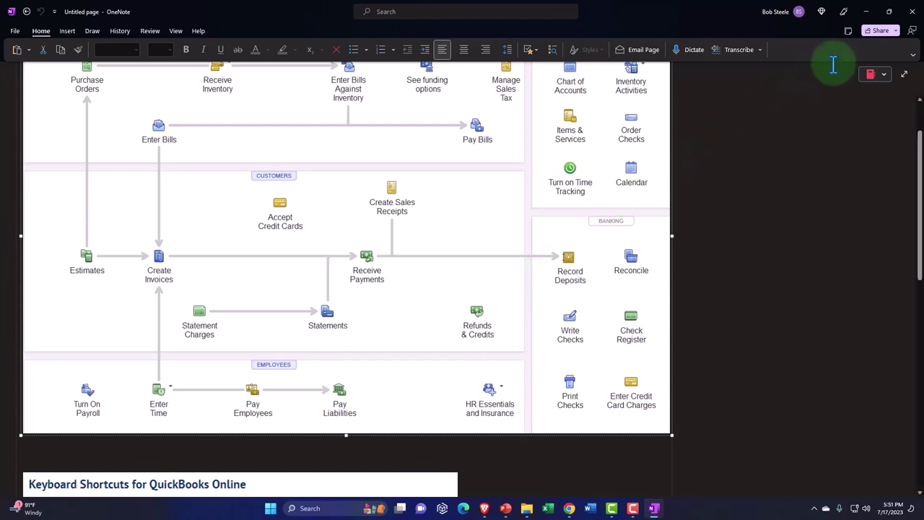
# Step: Hide OneNote to bring the Checking Account's unreconciled statement lines back into view
pyautogui.click(867, 14)
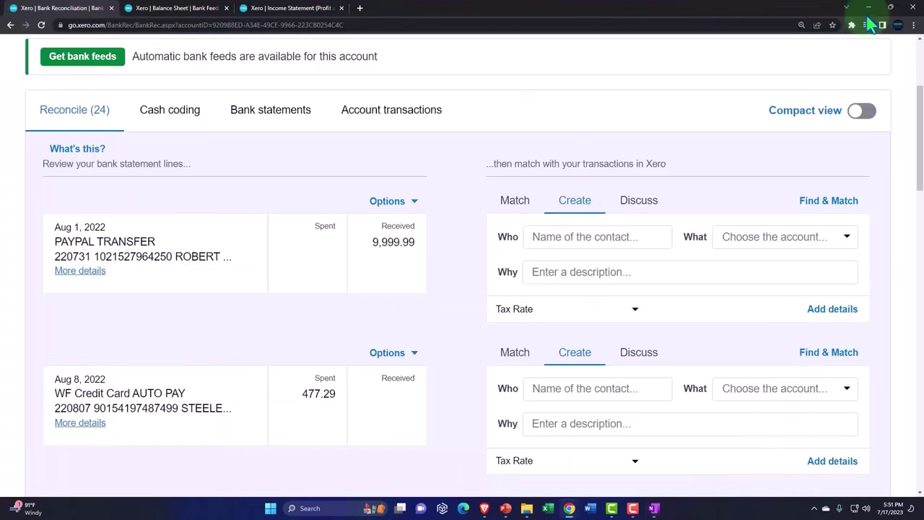
pyautogui.scroll(1, 80, 185)
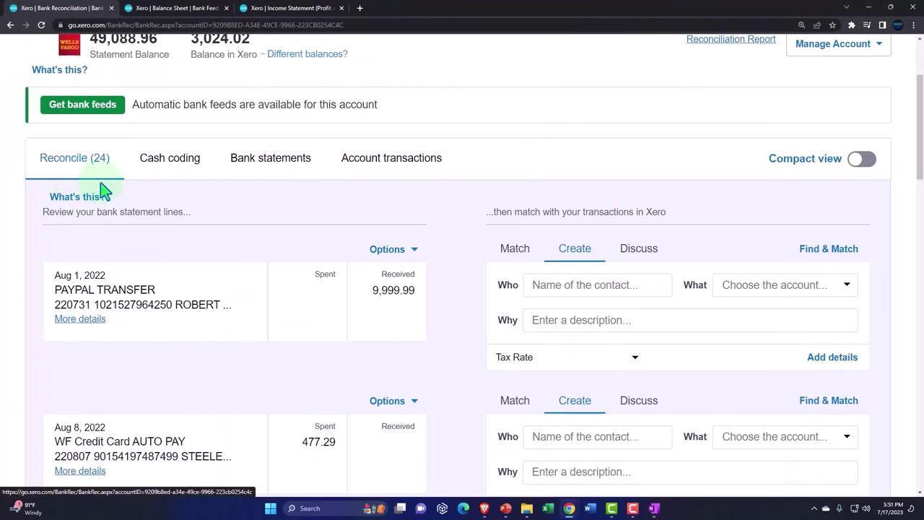
pyautogui.scroll(-19, 103, 190)
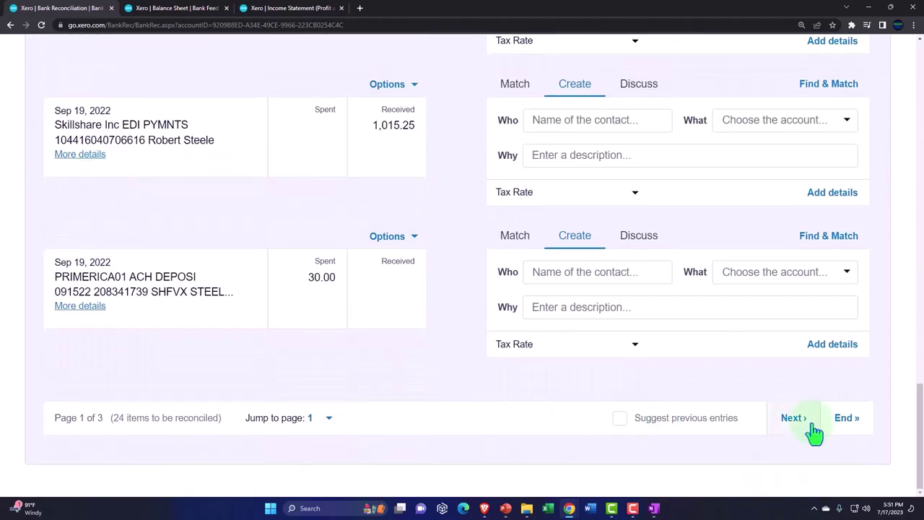
# Step: Page on to the later statement lines, such as 150.00 received on Oct 21, 2022
pyautogui.click(797, 418)
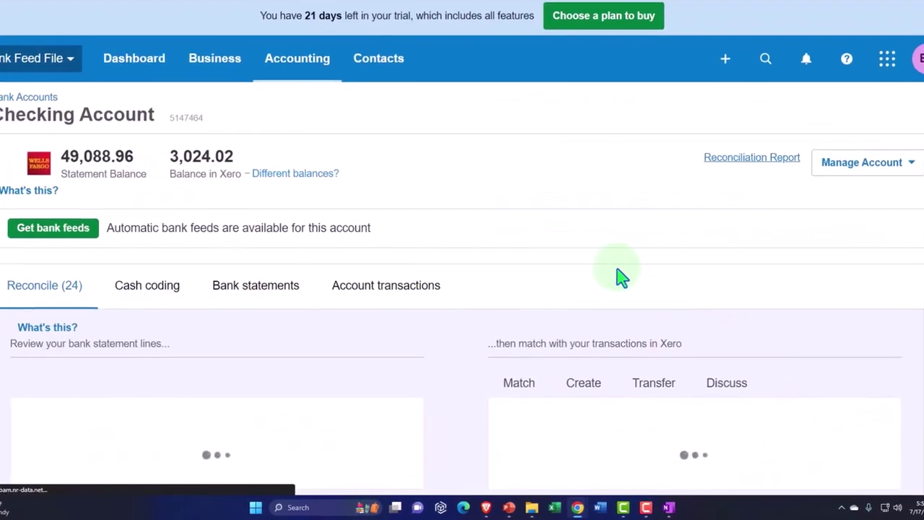
pyautogui.scroll(-3, 625, 278)
pyautogui.scroll(-6, 613, 273)
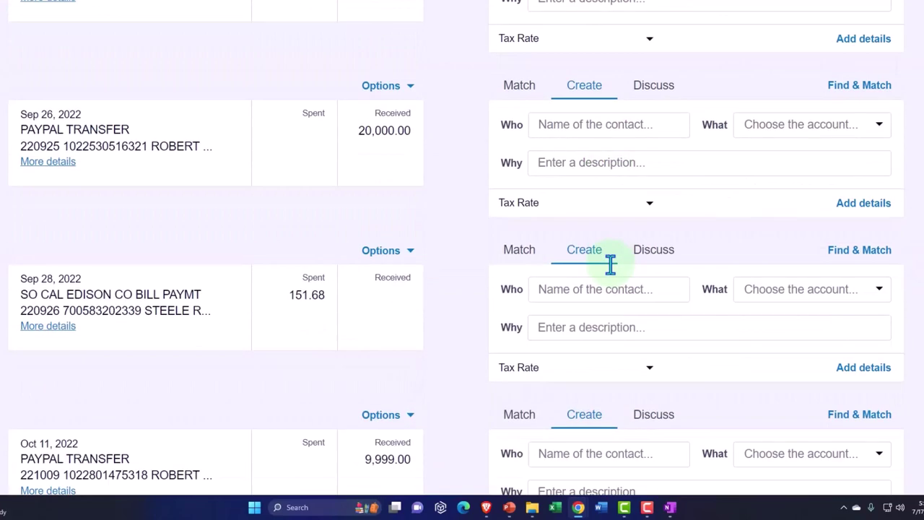
pyautogui.hotkey('ctrl', '-')
pyautogui.scroll(-4, 613, 275)
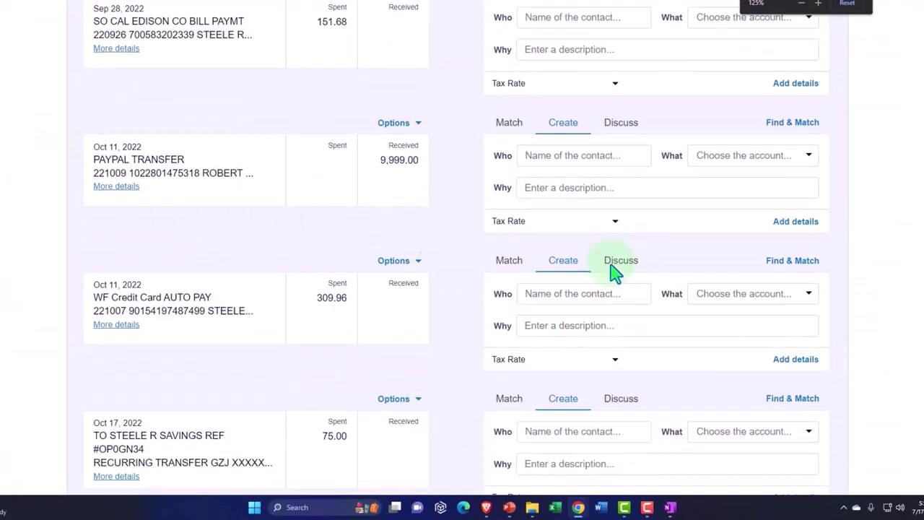
pyautogui.hotkey('ctrl', '+')
pyautogui.hotkey('ctrl', '+')
pyautogui.scroll(-6, 614, 275)
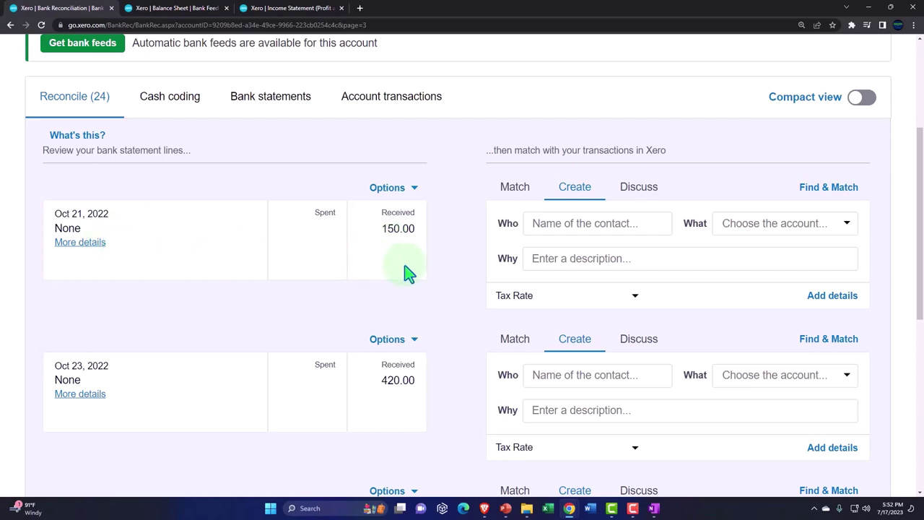
pyautogui.scroll(3, 409, 271)
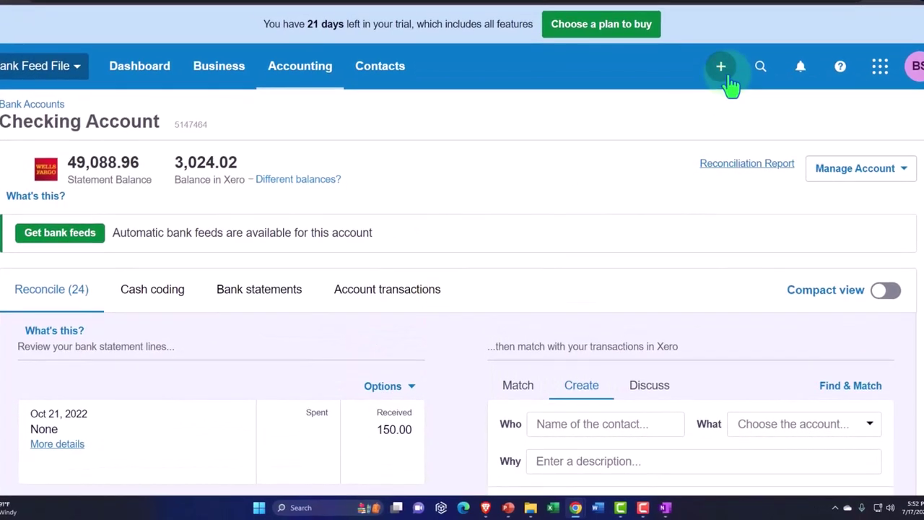
# Step: Start a new invoice addressed to Customer 3
pyautogui.click(722, 69)
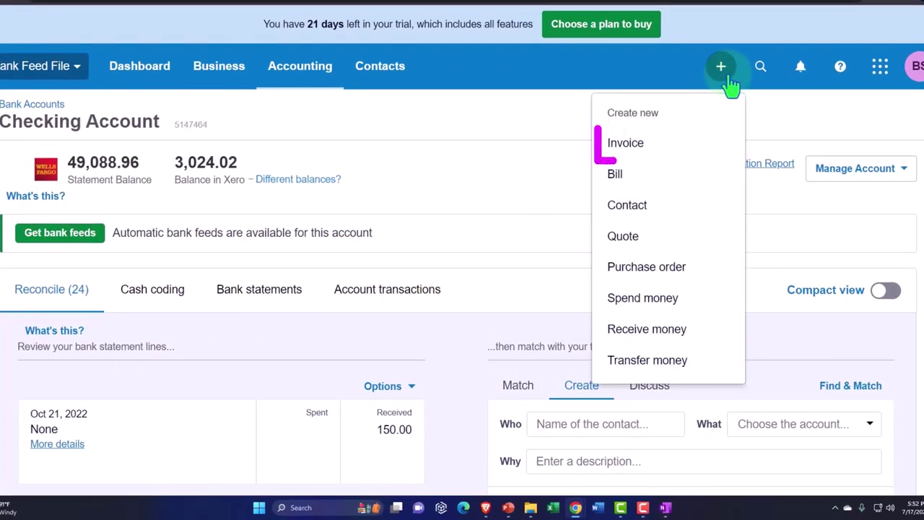
pyautogui.click(616, 148)
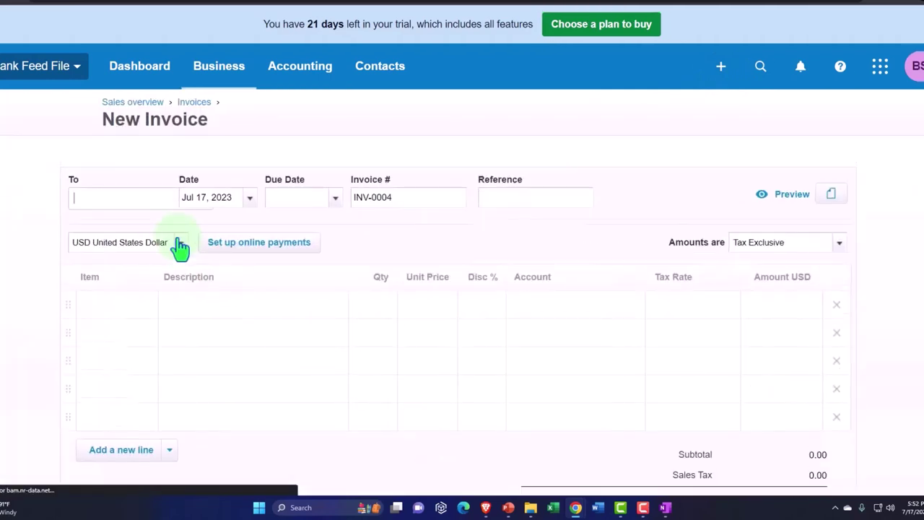
pyautogui.write('Custo')
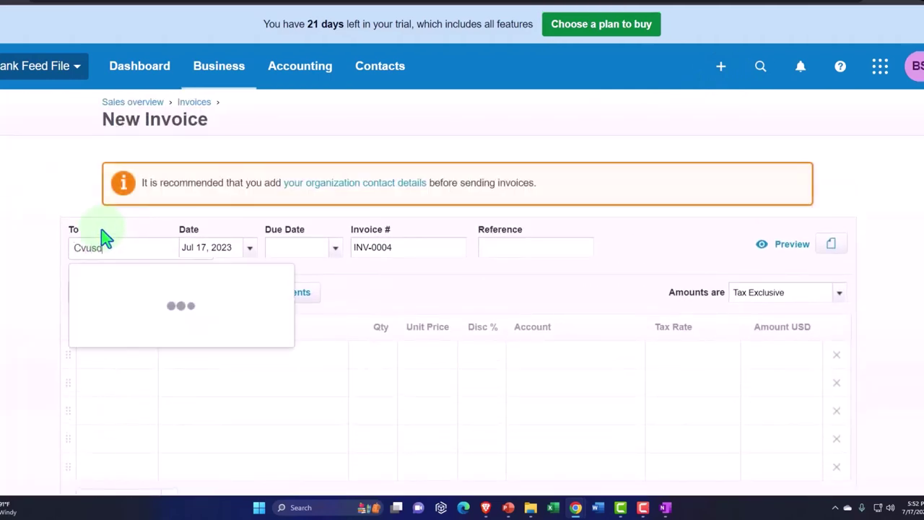
pyautogui.press('BackSpace')
pyautogui.press('BackSpace')
pyautogui.press('BackSpace')
pyautogui.press('BackSpace')
pyautogui.press('BackSpace')
pyautogui.write('Customer ')
pyautogui.write('3')
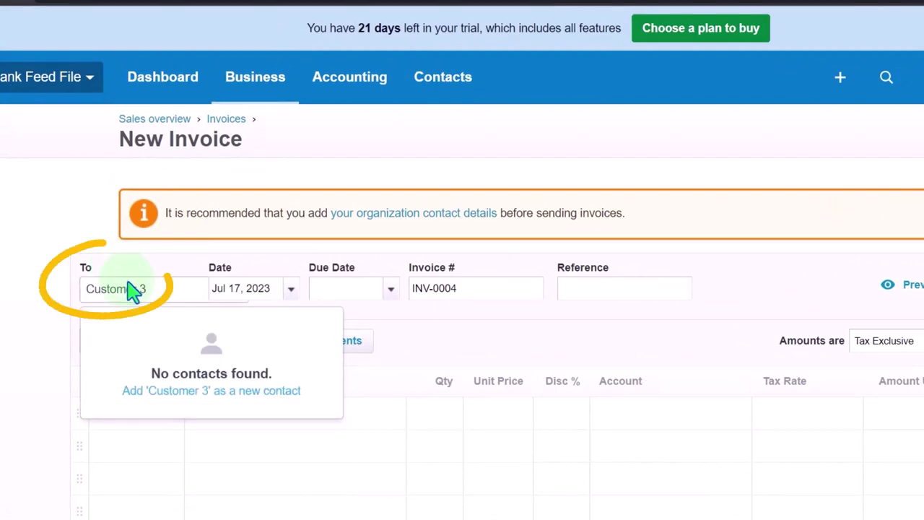
pyautogui.press('Tab')
# Step: Date invoice INV-0004 Oct 1, 2022, with due date Jul 17, 2023
pyautogui.click(292, 293)
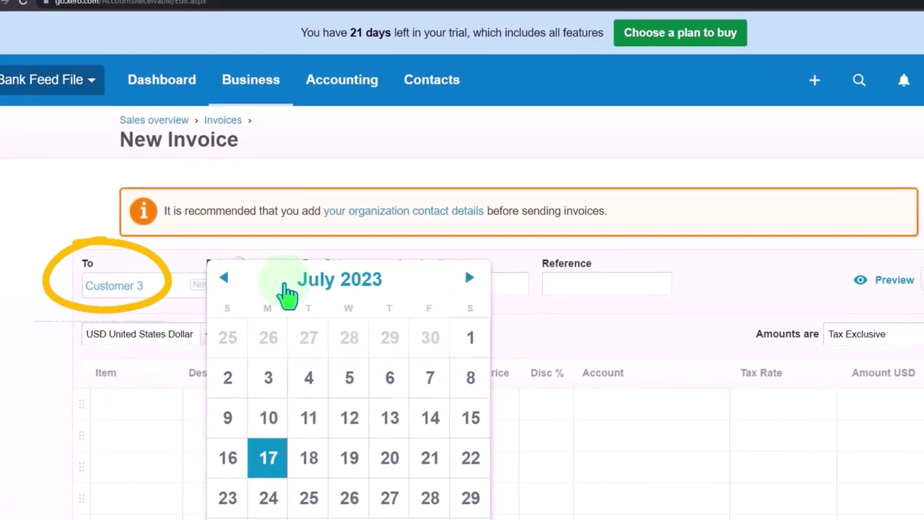
pyautogui.click(213, 261)
pyautogui.click(211, 260)
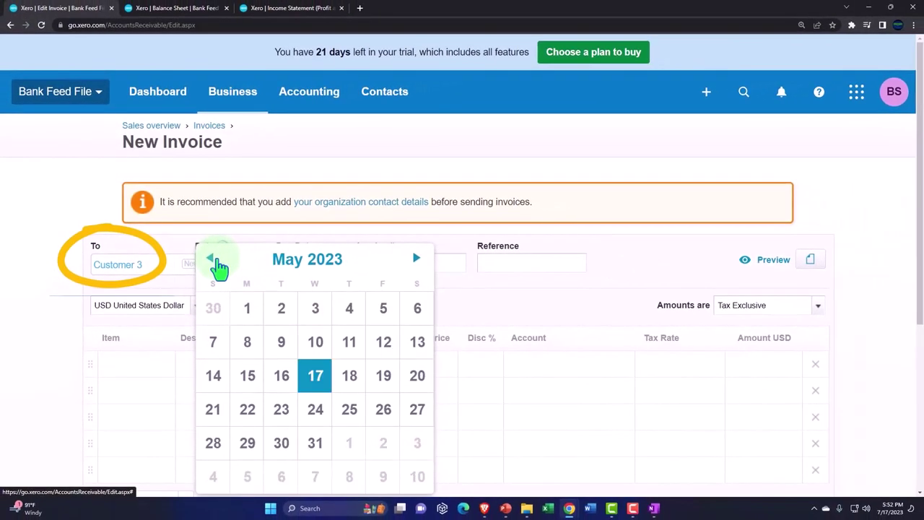
pyautogui.click(211, 260)
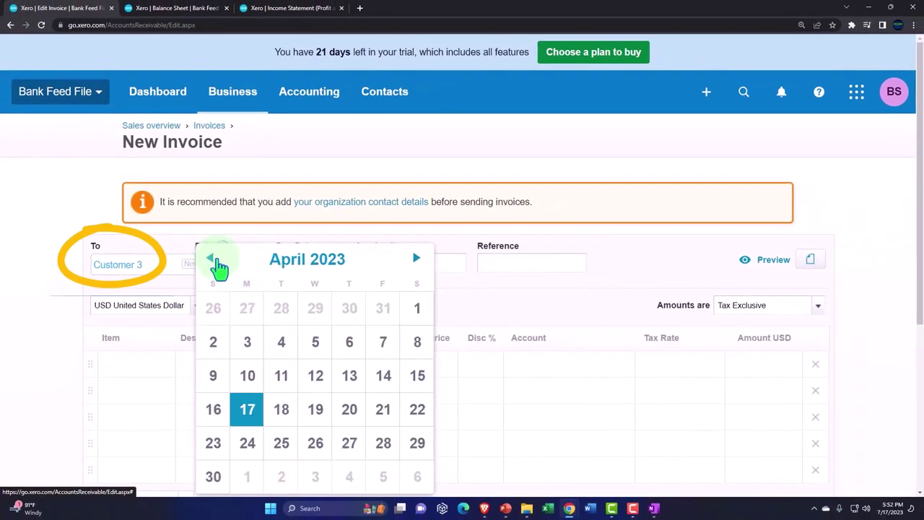
pyautogui.click(212, 260)
pyautogui.click(211, 260)
pyautogui.click(211, 260)
pyautogui.click(212, 259)
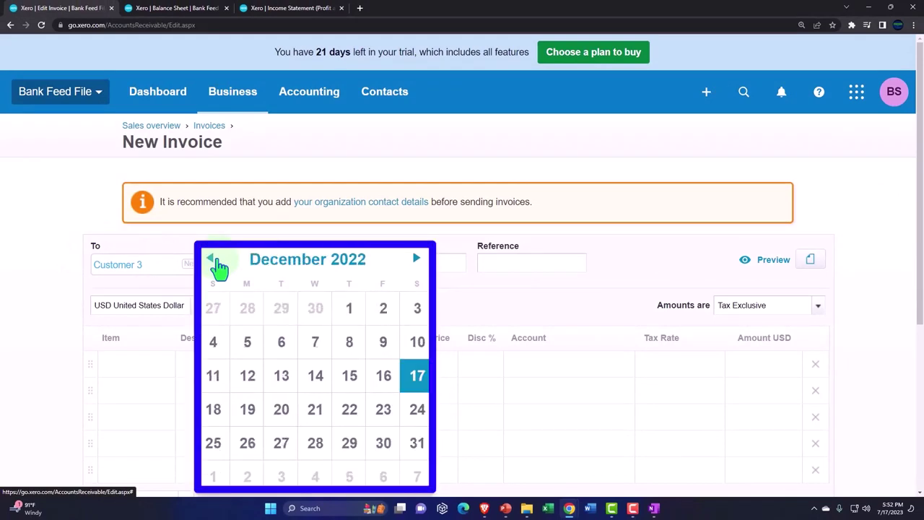
pyautogui.click(212, 260)
pyautogui.click(212, 260)
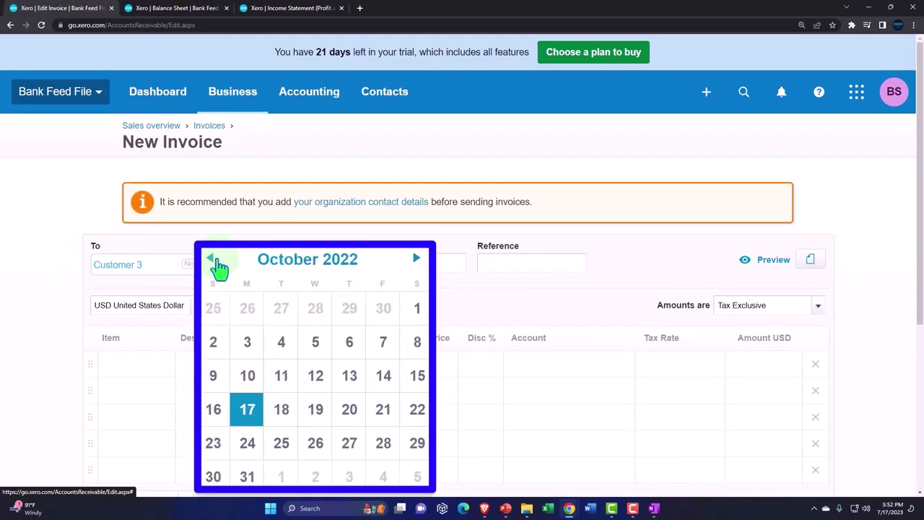
pyautogui.click(415, 310)
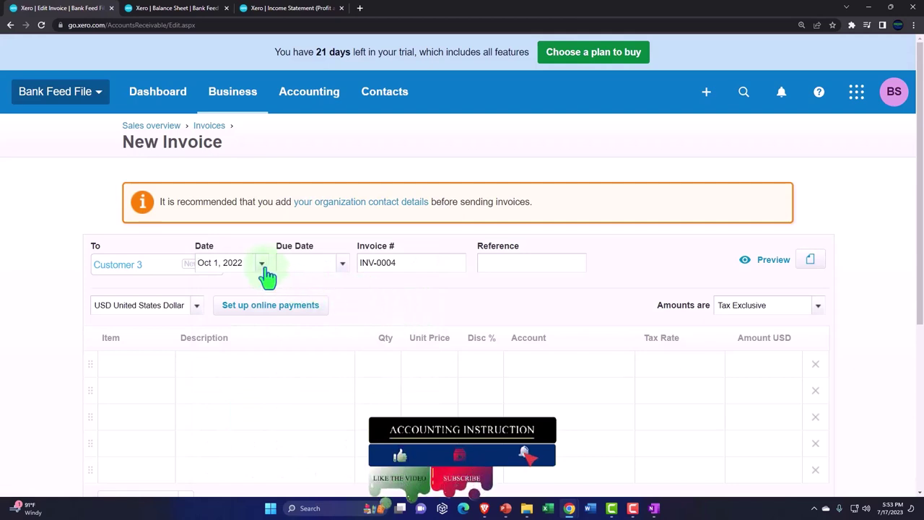
pyautogui.press('Tab')
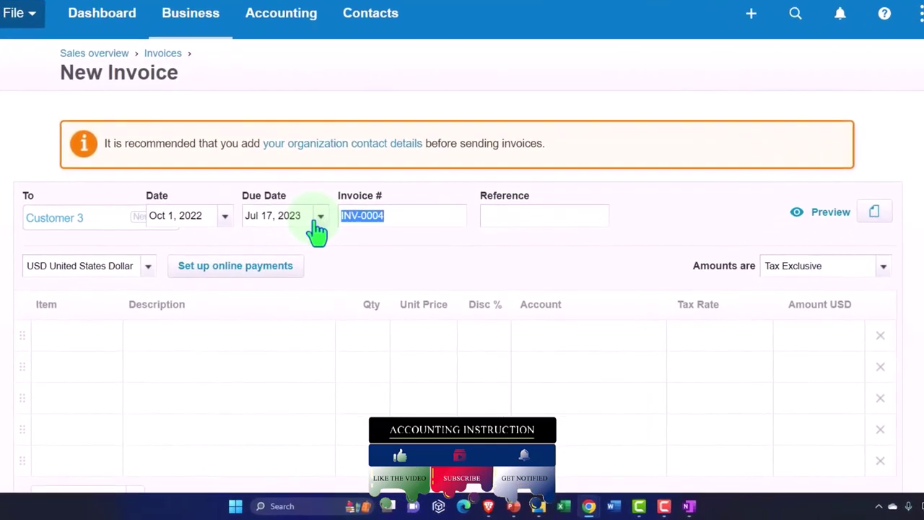
pyautogui.press('Tab')
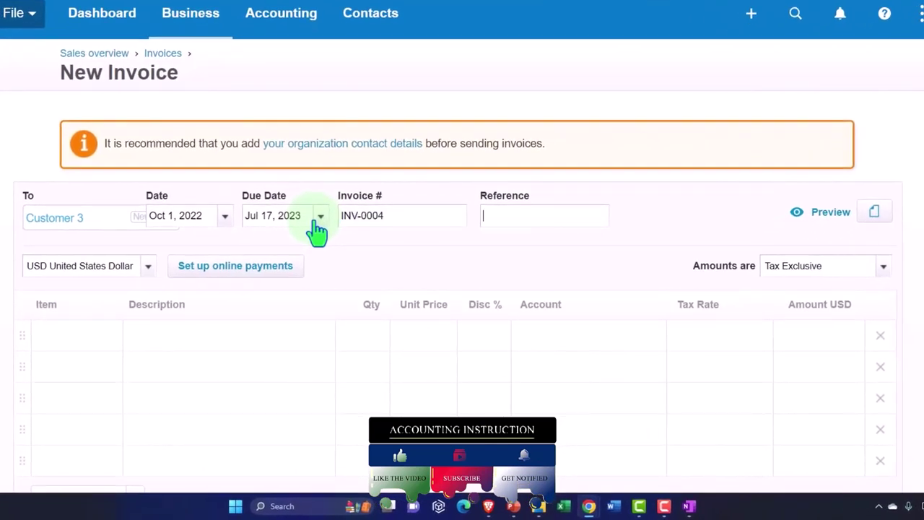
pyautogui.press('Tab')
pyautogui.press('Tab')
pyautogui.press('Tab')
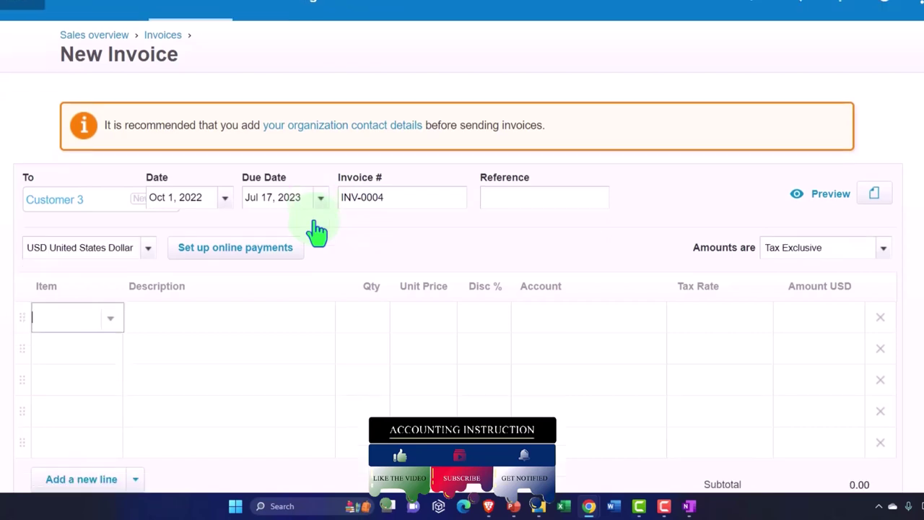
pyautogui.scroll(-1, 320, 230)
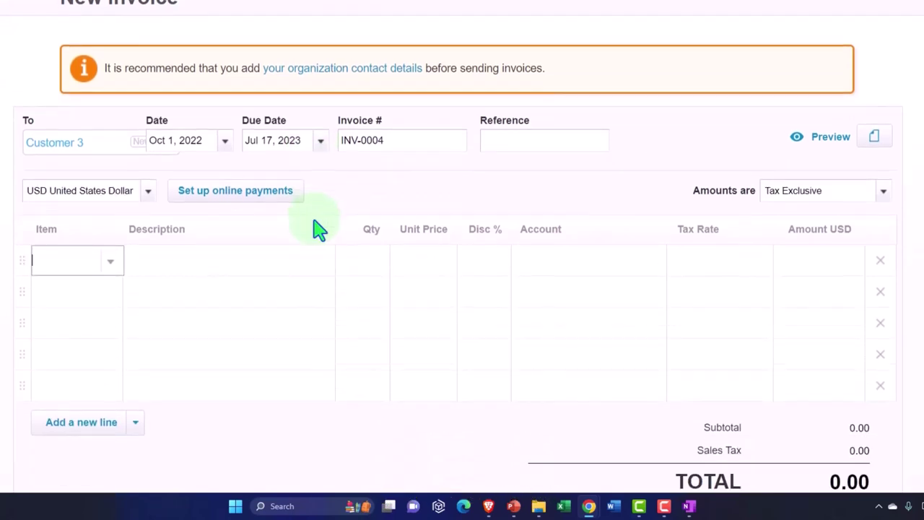
# Step: Add a Service line of 1 at 100.00 to account 4000 - Sales
pyautogui.press('Tab')
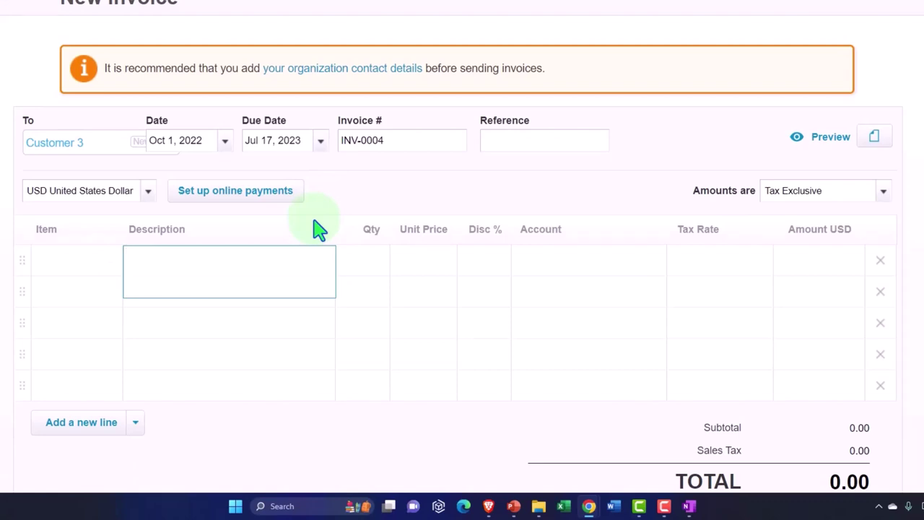
pyautogui.write('Service')
pyautogui.press('Tab')
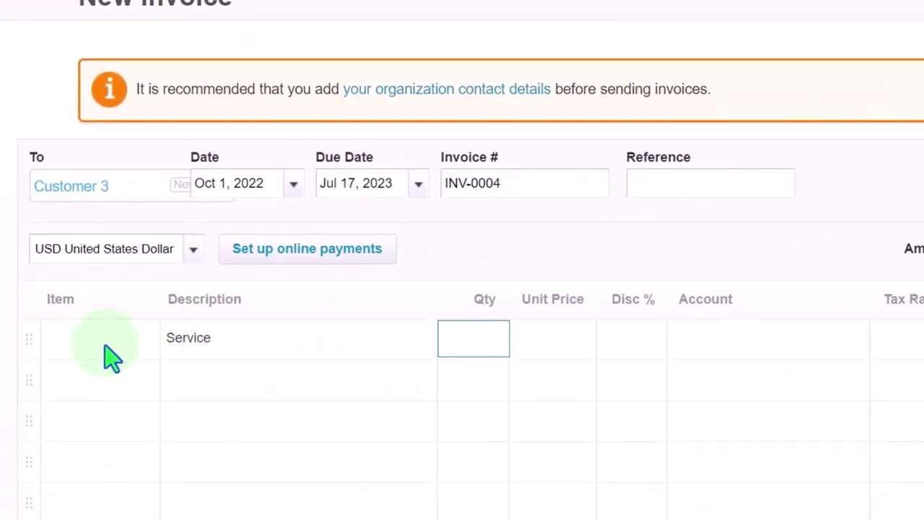
pyautogui.write('1')
pyautogui.press('Tab')
pyautogui.write('100')
pyautogui.press('Tab')
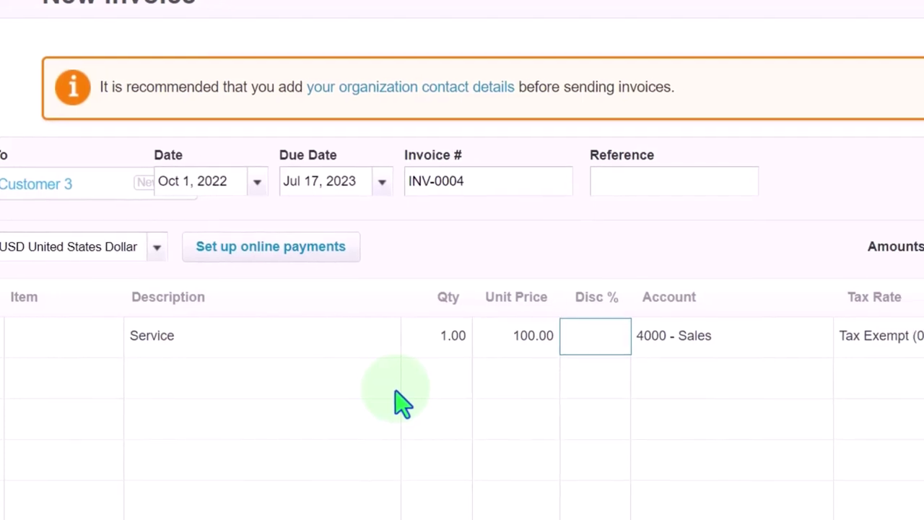
pyautogui.press('Tab')
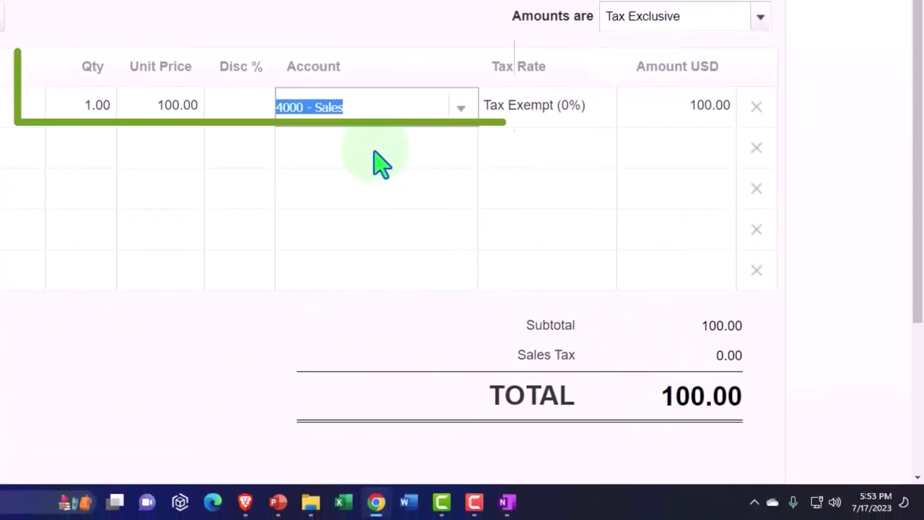
pyautogui.press('Tab')
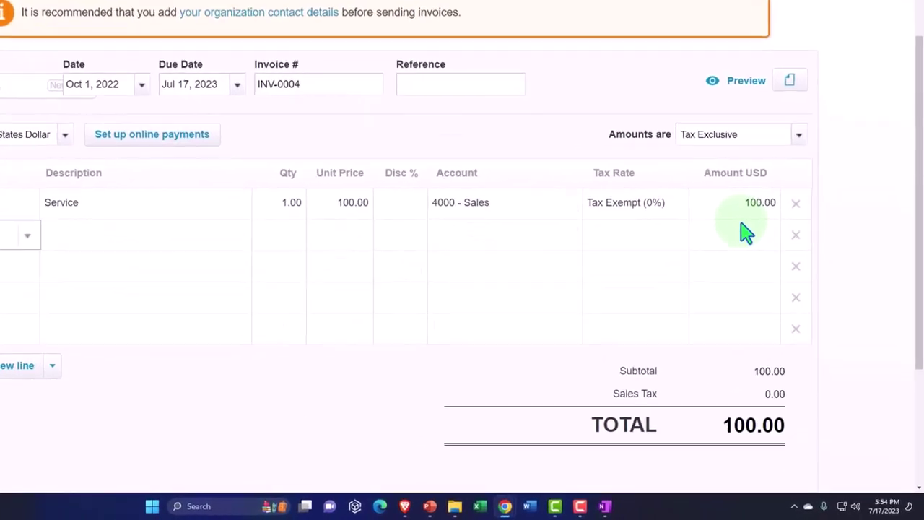
# Step: Approve the 100.00 invoice and start a blank new invoice
pyautogui.scroll(-3, 706, 168)
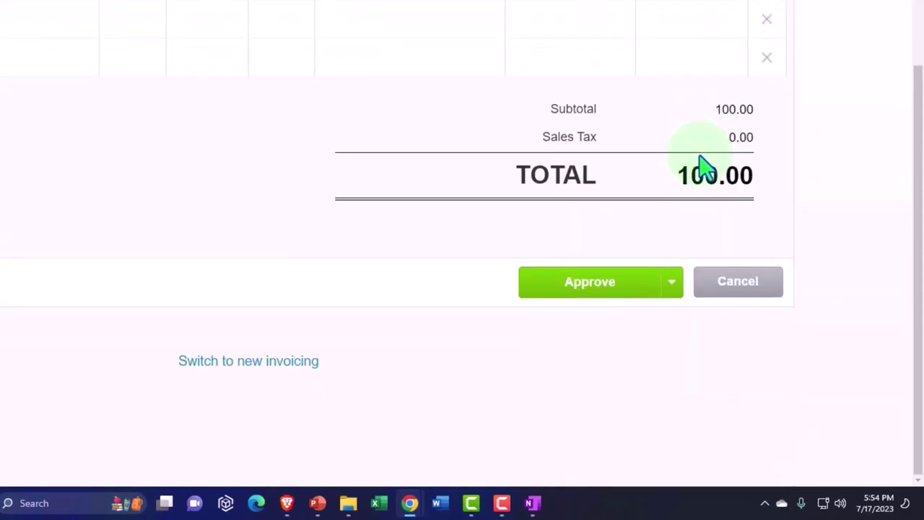
pyautogui.click(676, 295)
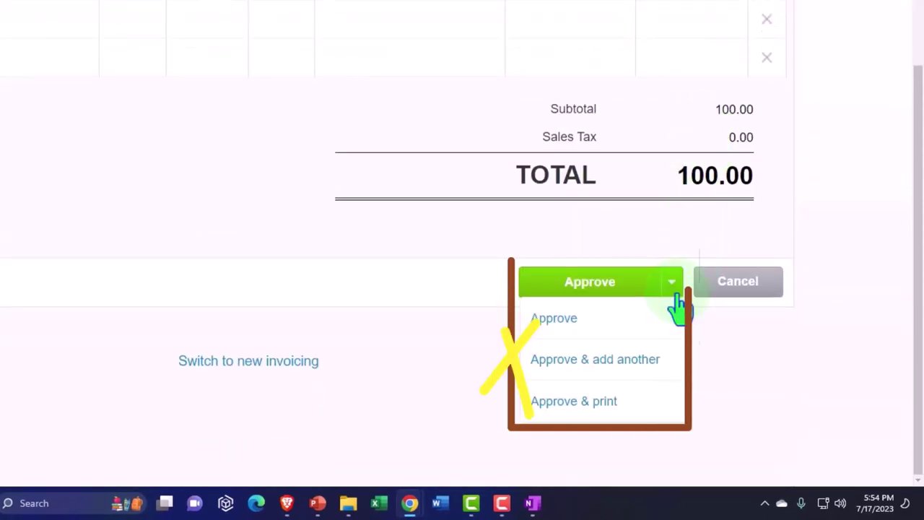
pyautogui.click(655, 373)
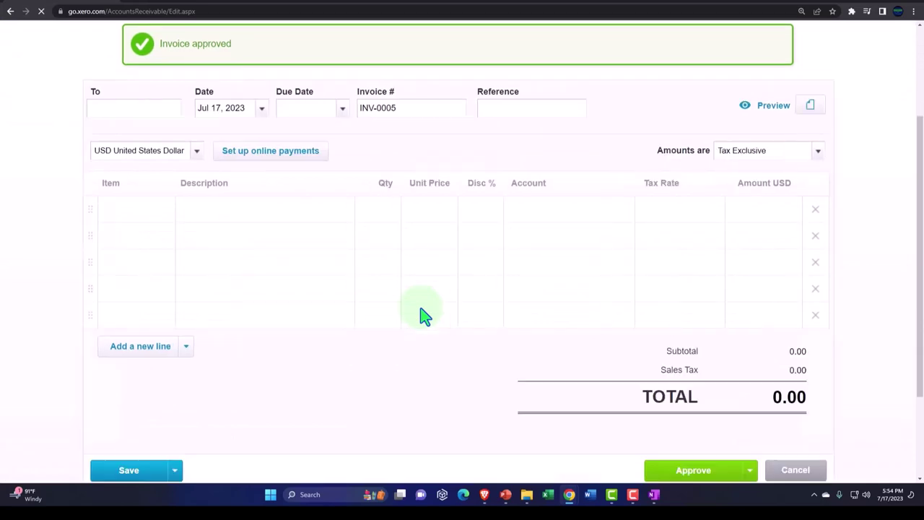
# Step: Address invoice INV-0005 to Customer 4 and date it Oct 1, 2022
pyautogui.click(114, 304)
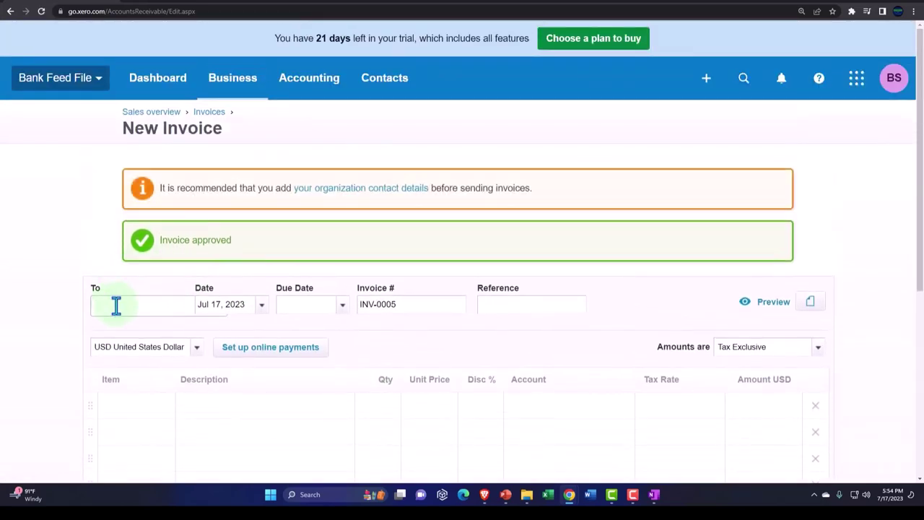
pyautogui.write('Customer ')
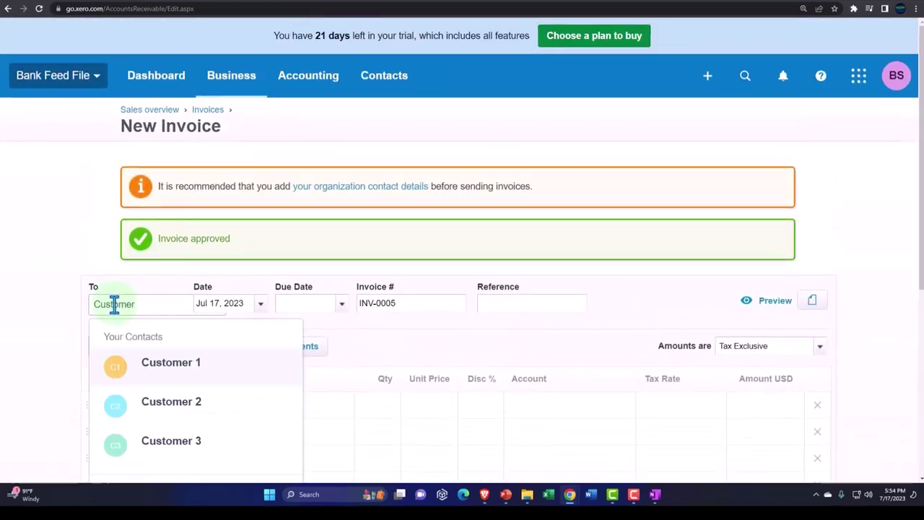
pyautogui.write('4')
pyautogui.press('Tab')
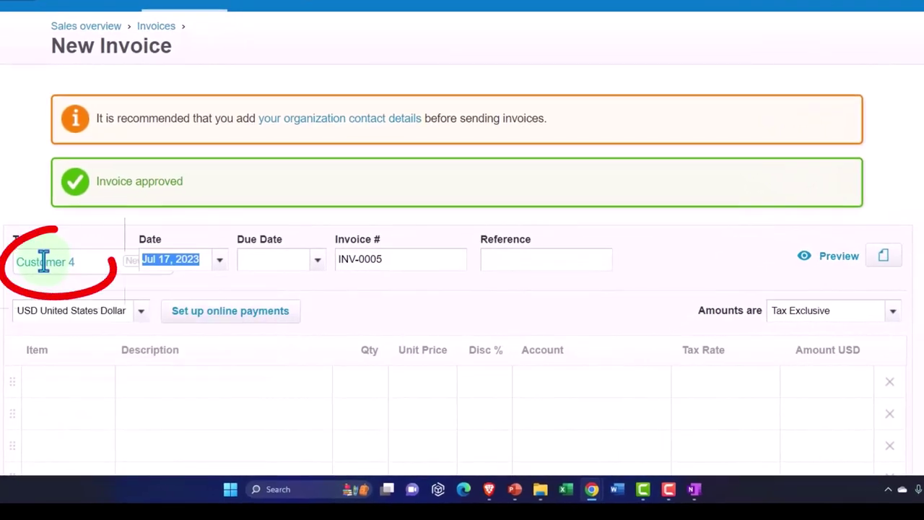
pyautogui.click(218, 261)
pyautogui.click(158, 25)
pyautogui.click(158, 25)
pyautogui.click(159, 25)
pyautogui.click(158, 25)
pyautogui.click(158, 25)
pyautogui.click(158, 26)
pyautogui.click(158, 25)
pyautogui.click(158, 25)
pyautogui.click(160, 90)
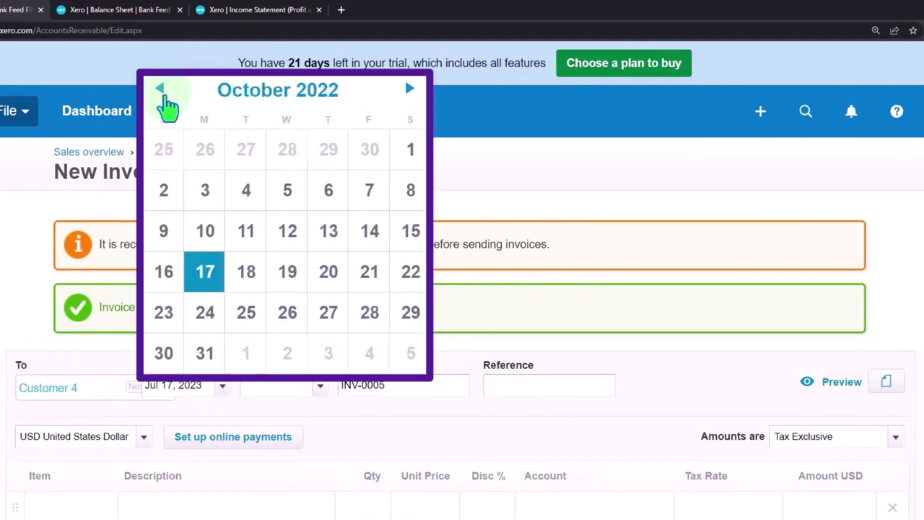
pyautogui.click(395, 169)
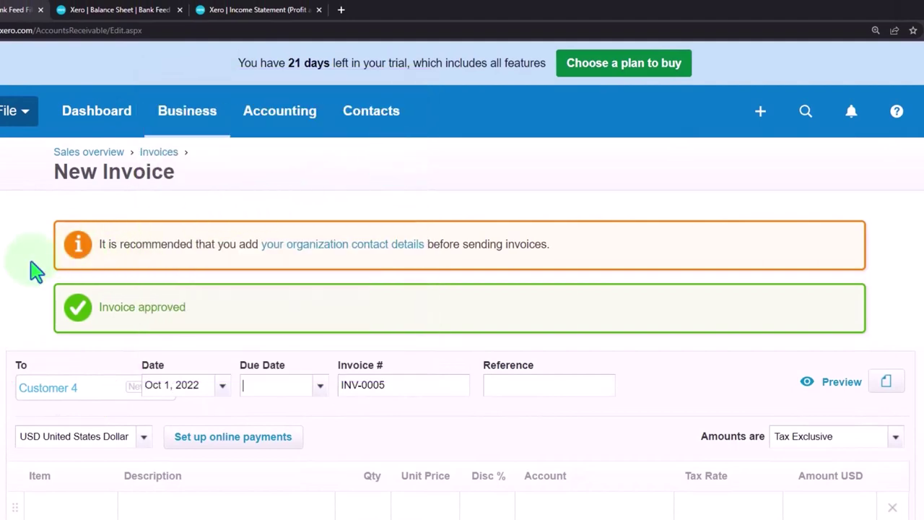
pyautogui.press('Tab')
pyautogui.press('Tab')
pyautogui.press('Tab')
pyautogui.scroll(-3, 33, 268)
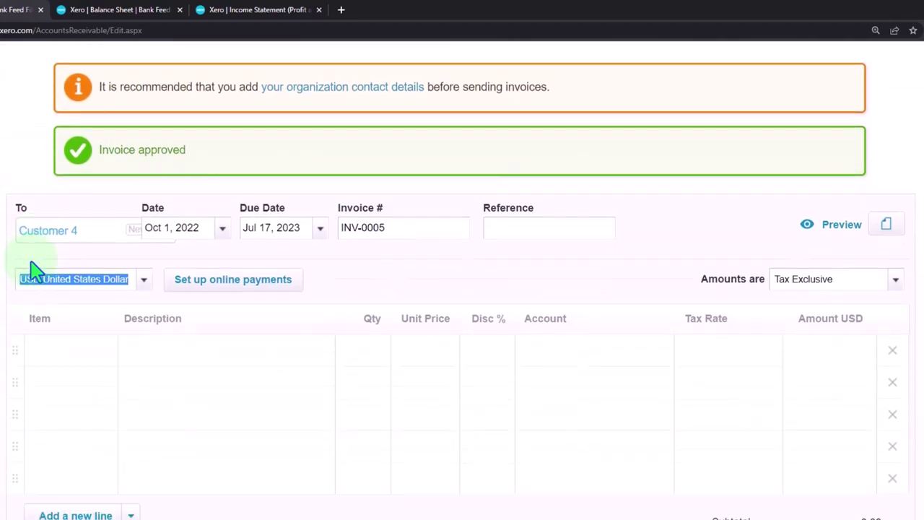
# Step: Add one Sales line of 1 at 50.00
pyautogui.click(80, 285)
pyautogui.click(177, 287)
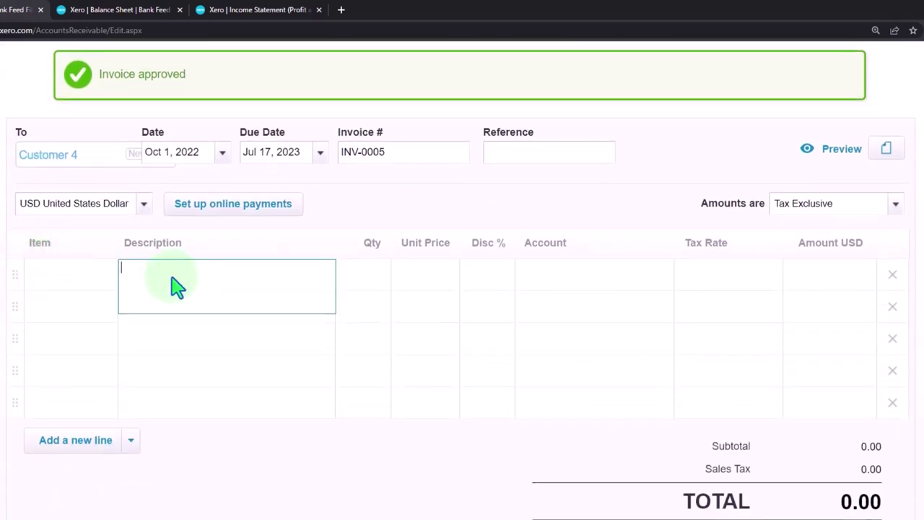
pyautogui.write('Sales')
pyautogui.press('Tab')
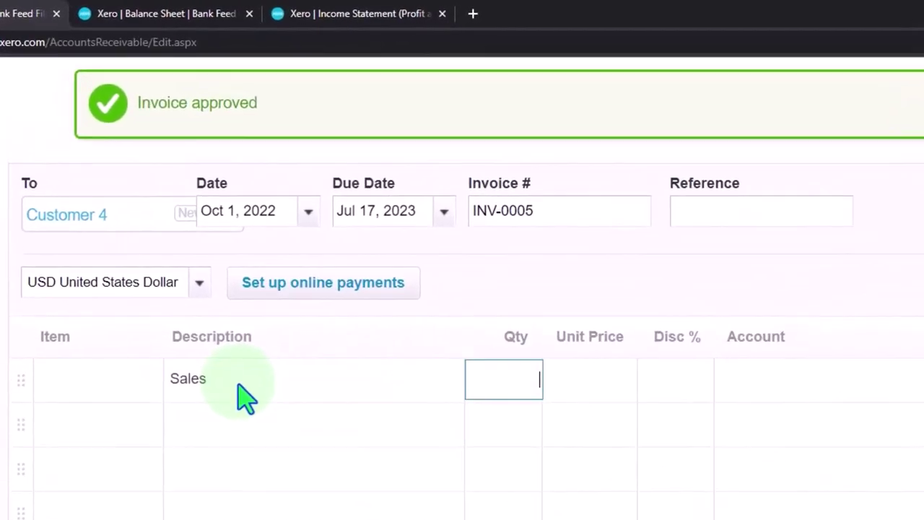
pyautogui.write('1')
pyautogui.press('Tab')
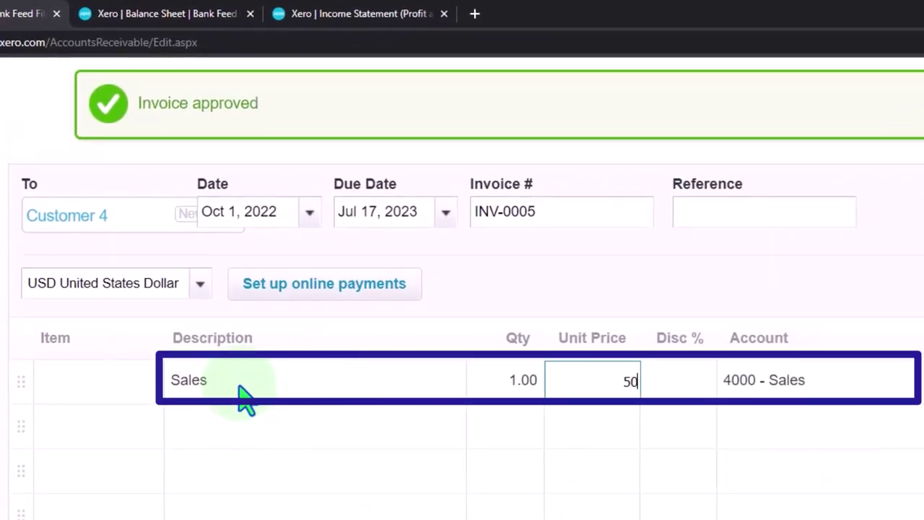
pyautogui.press('Tab')
pyautogui.press('Tab')
pyautogui.press('Tab')
pyautogui.press('Tab')
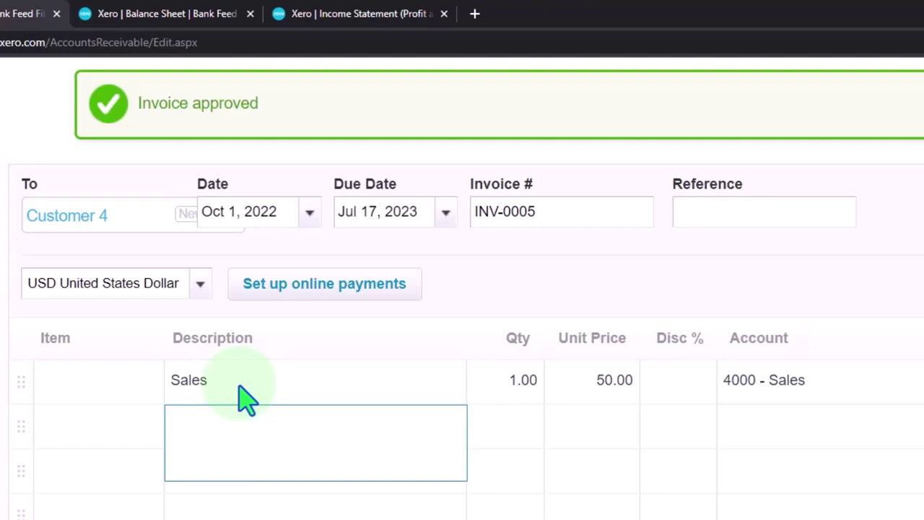
# Step: Approve invoice INV-0005
pyautogui.scroll(2, 246, 401)
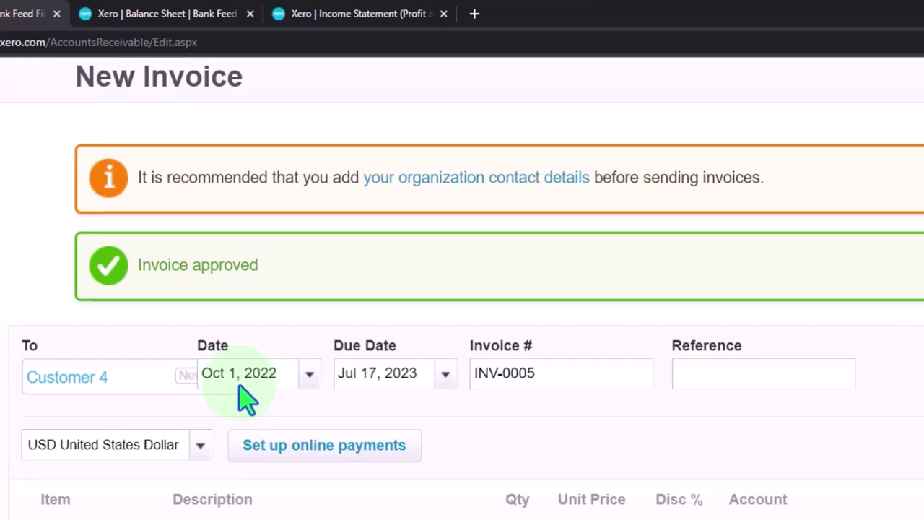
pyautogui.scroll(-3, 249, 397)
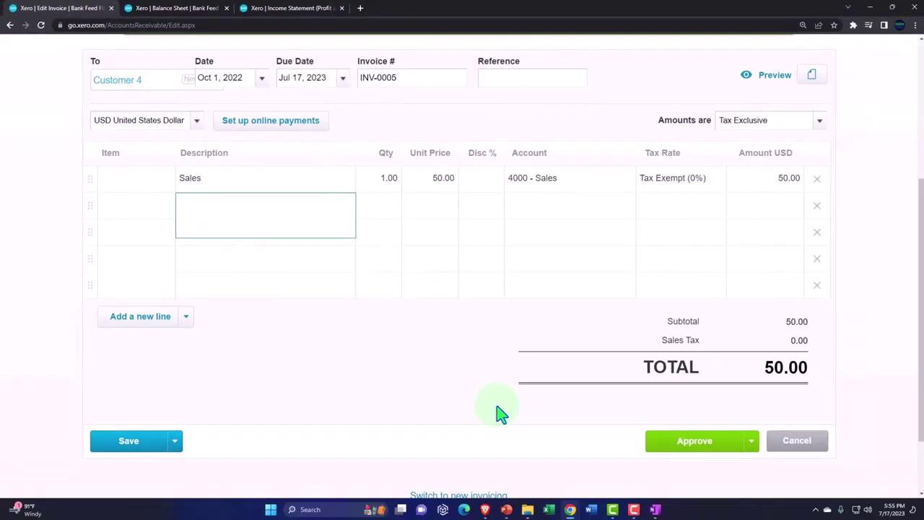
pyautogui.click(688, 446)
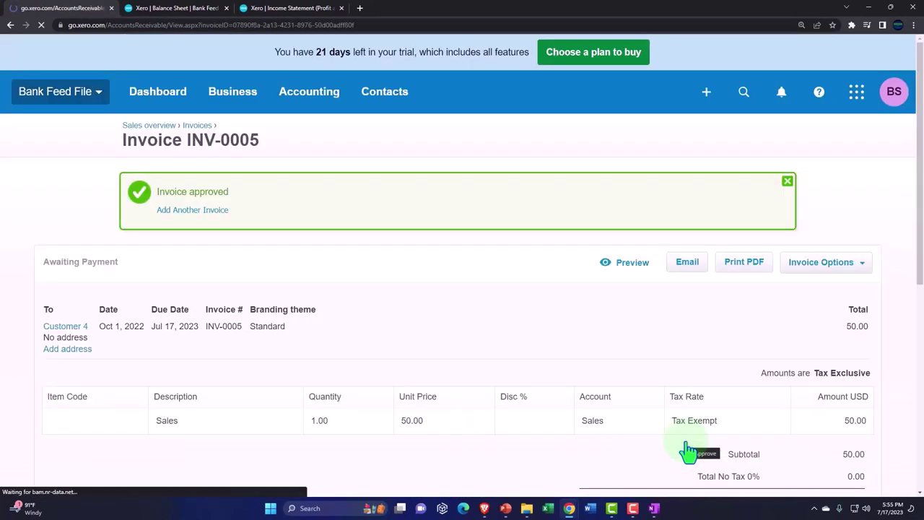
# Step: Refresh the Balance Sheet and drill into Accounts Receivable 650.00 to find the 50.00 INV-0005 entry
pyautogui.click(189, 10)
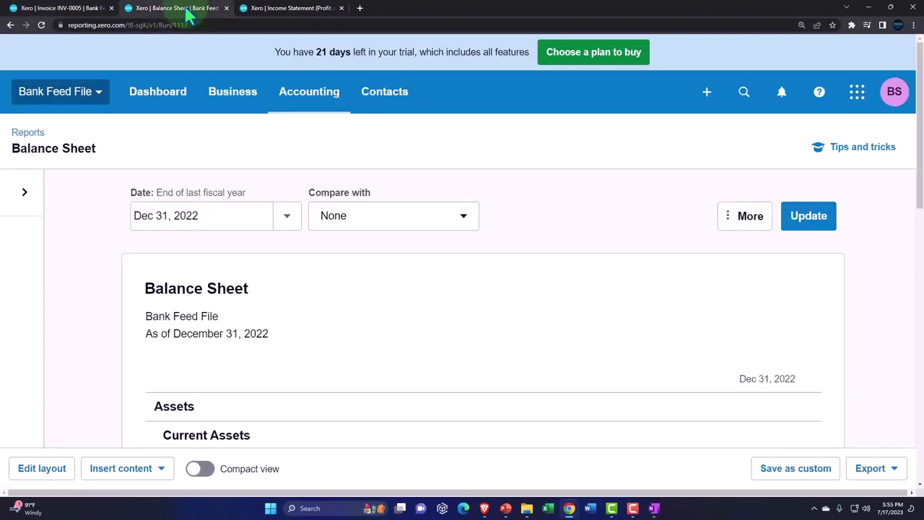
pyautogui.click(805, 226)
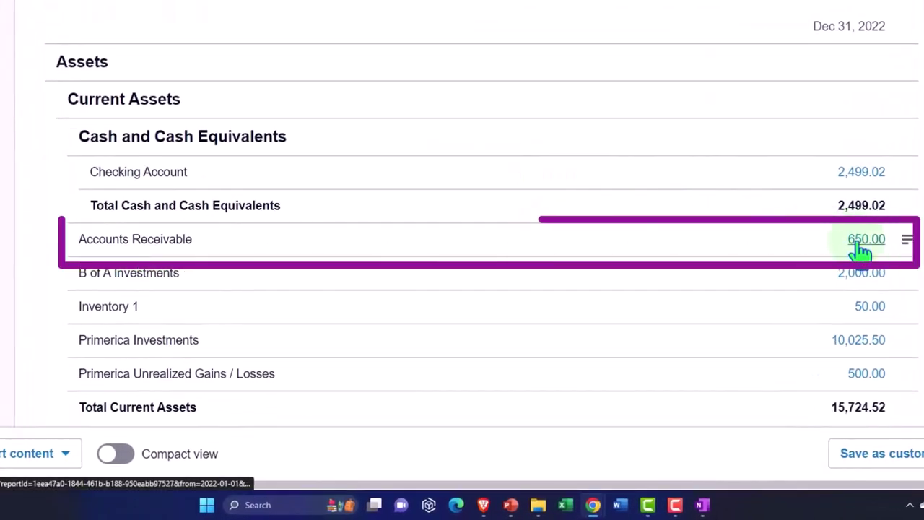
pyautogui.click(858, 244)
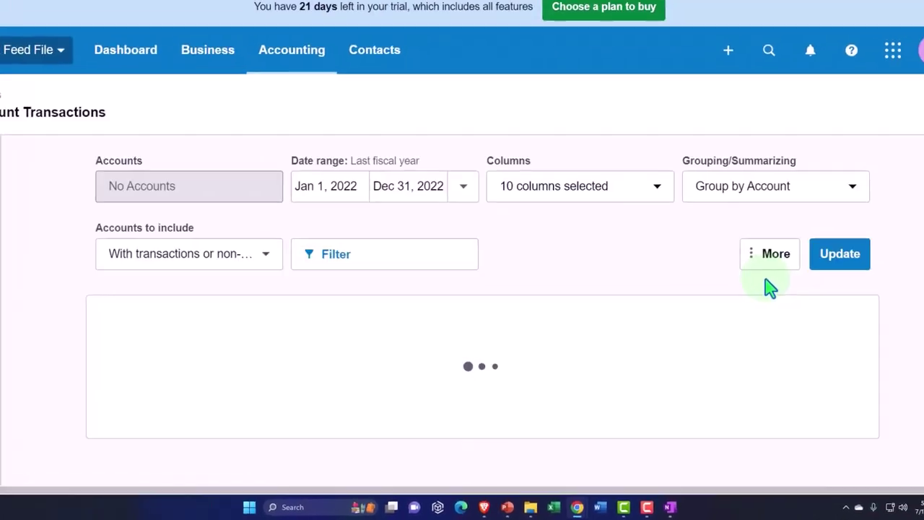
pyautogui.scroll(-3, 769, 288)
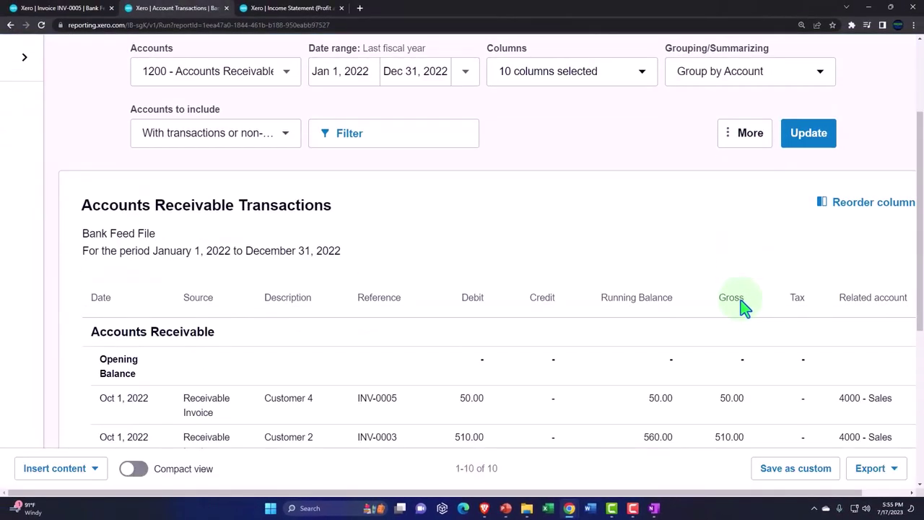
pyautogui.scroll(-1, 743, 310)
pyautogui.hotkey('ctrl', '-')
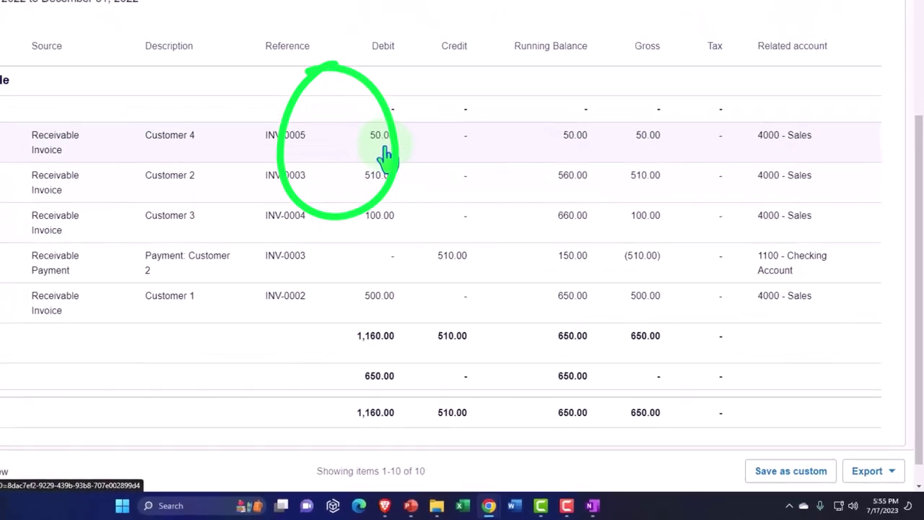
pyautogui.scroll(4, 383, 152)
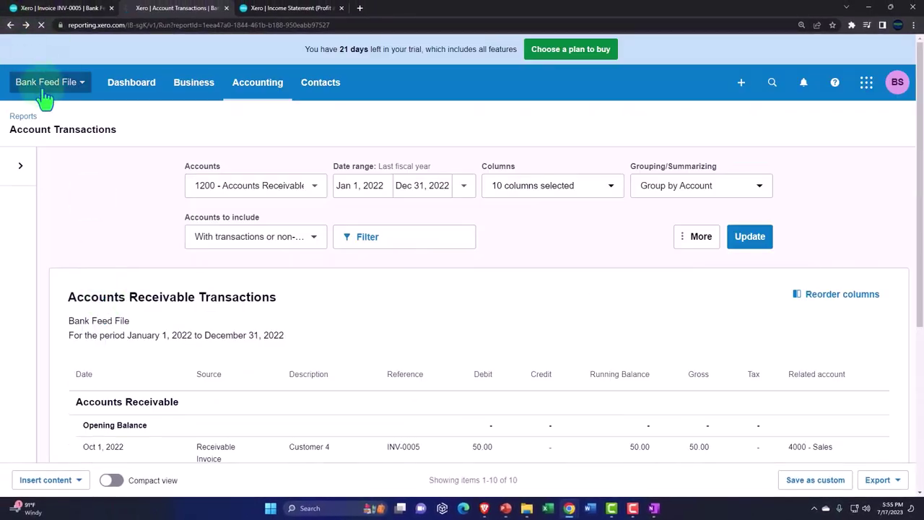
# Step: Refresh the Income Statement and check Sales 1,160.00 transactions for the 50.00 INV-0005 entry
pyautogui.click(273, 15)
pyautogui.click(766, 146)
pyautogui.hotkey('ctrl', '+')
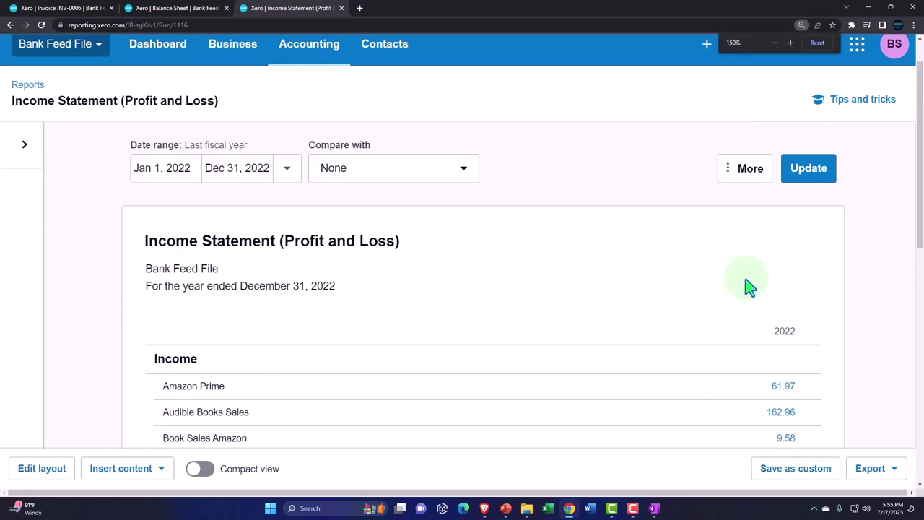
pyautogui.scroll(-3, 747, 285)
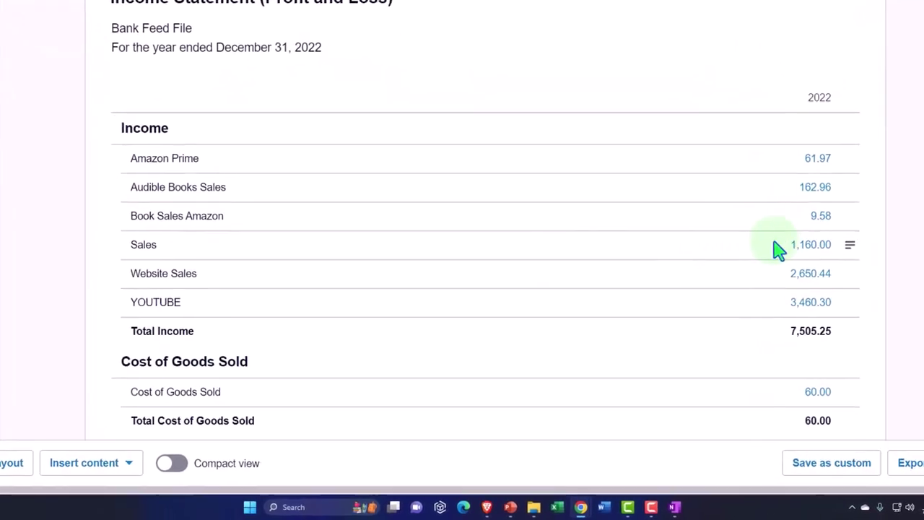
pyautogui.click(793, 267)
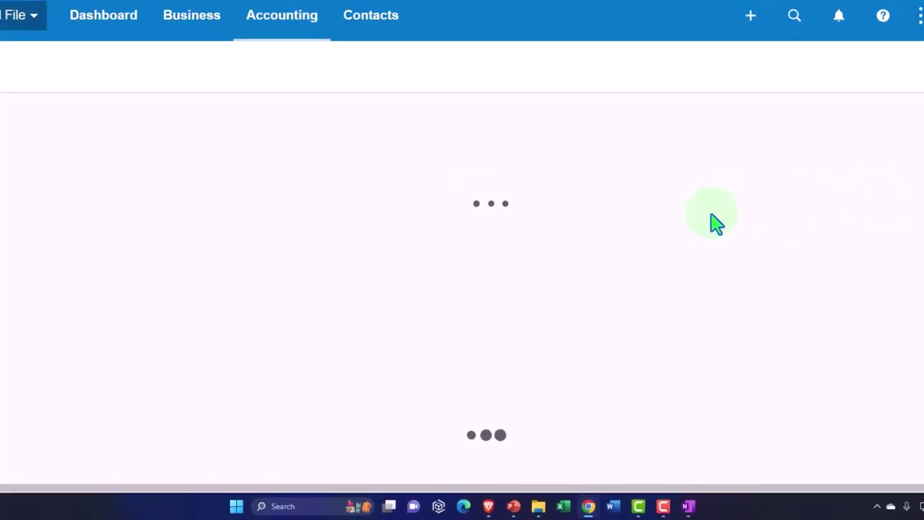
pyautogui.scroll(-5, 675, 268)
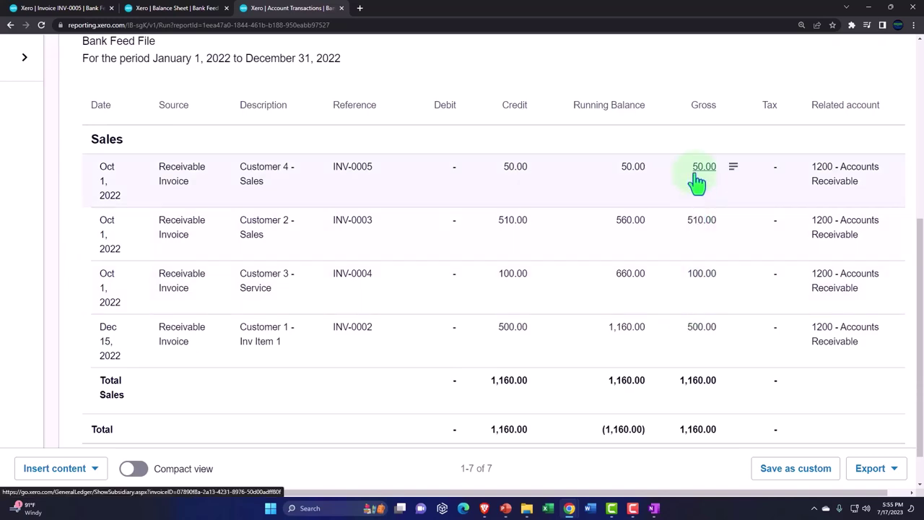
pyautogui.scroll(5, 159, 265)
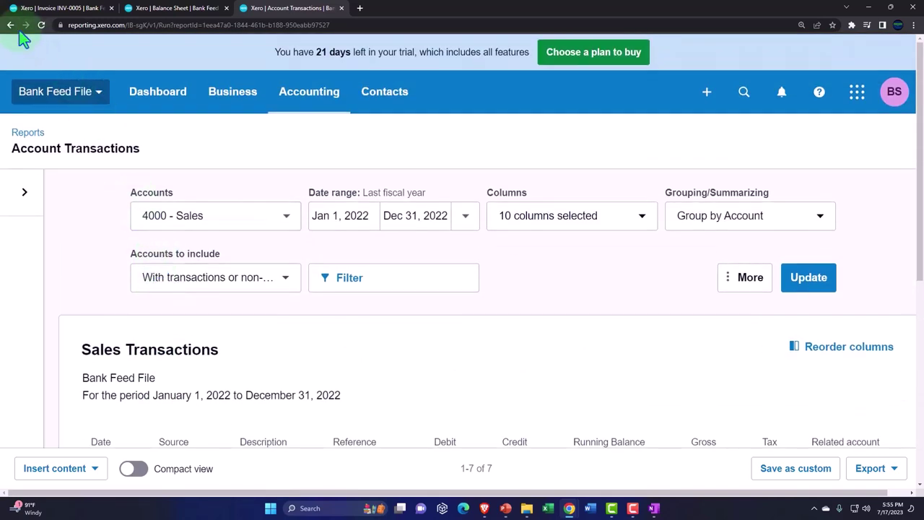
pyautogui.click(10, 27)
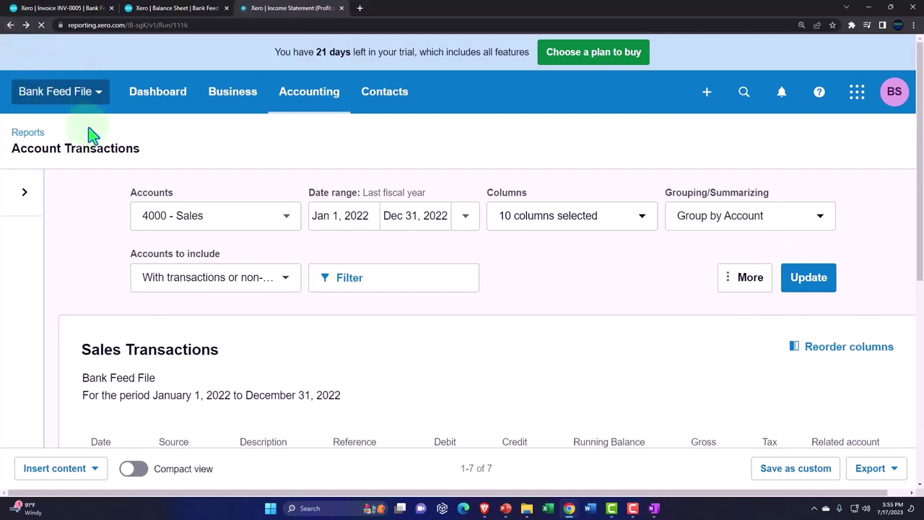
# Step: Review the Balance Sheet (Accounts Receivable 650.00, Total Current Assets 15,724.52), then return to INV-0005
pyautogui.click(187, 10)
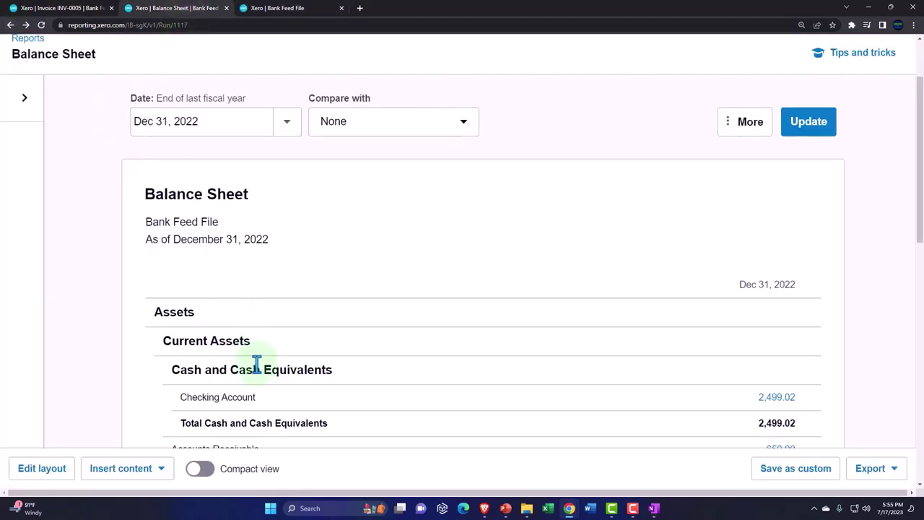
pyautogui.scroll(-1, 259, 369)
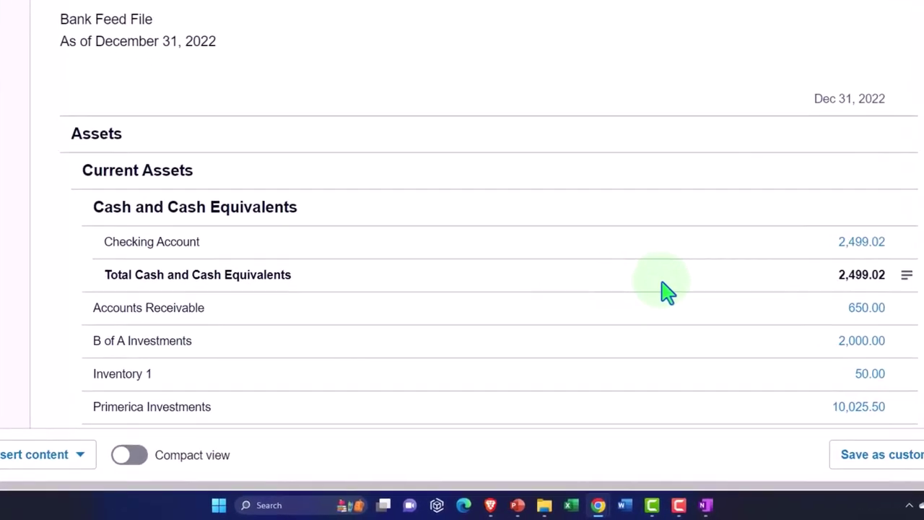
pyautogui.scroll(-1, 722, 325)
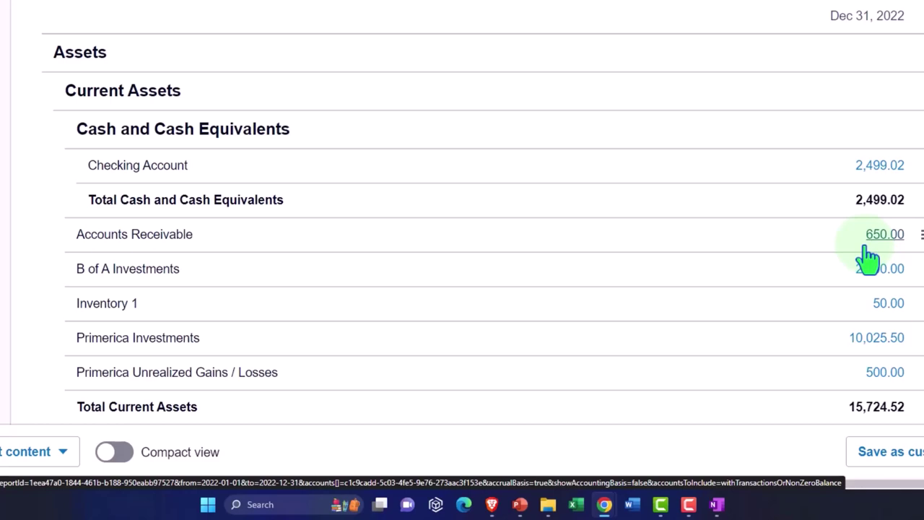
pyautogui.click(64, 9)
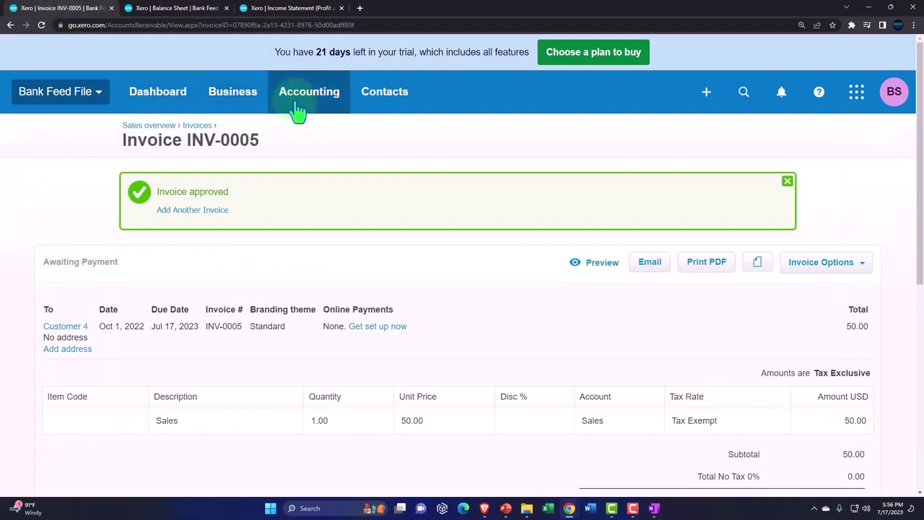
# Step: List the invoices awaiting payment
pyautogui.click(246, 96)
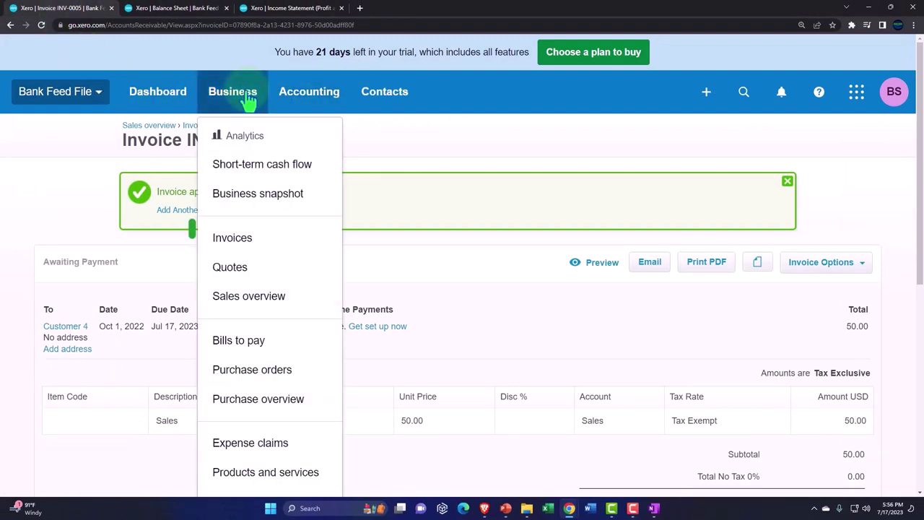
pyautogui.click(284, 247)
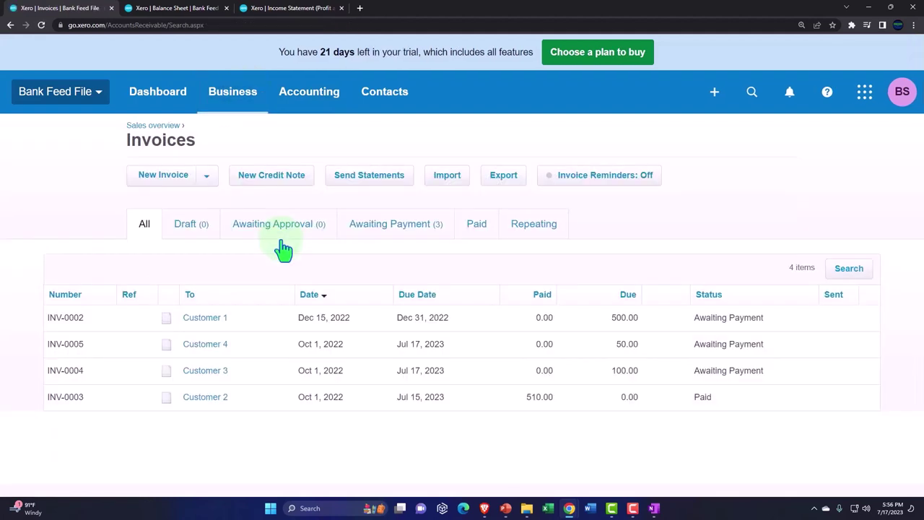
pyautogui.click(384, 241)
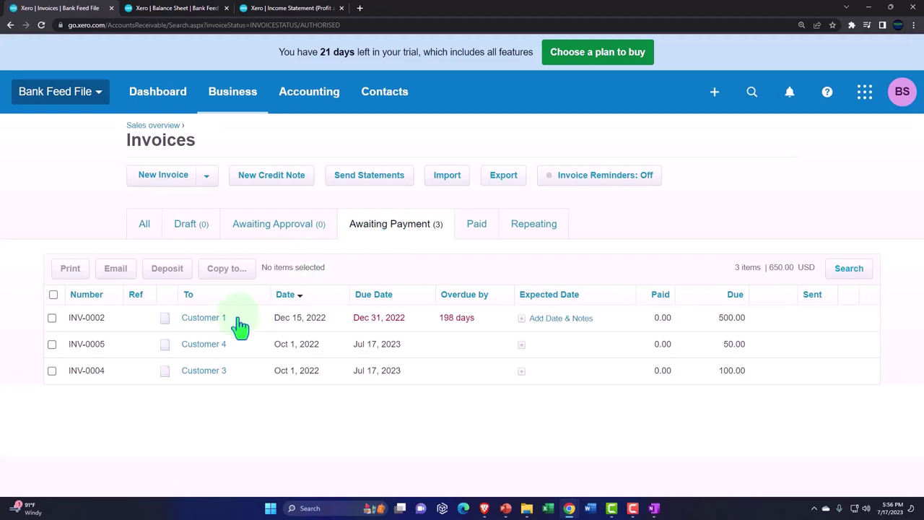
# Step: Look over the Customers contact list
pyautogui.click(394, 97)
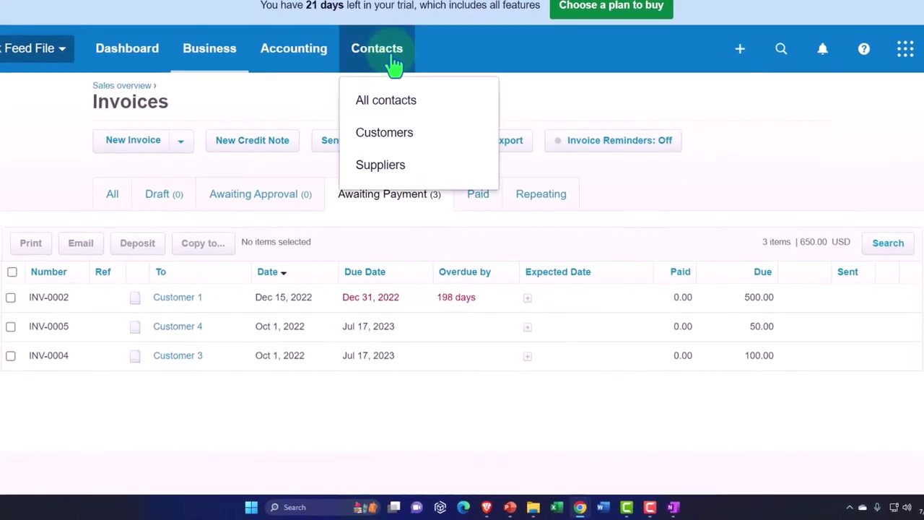
pyautogui.click(390, 144)
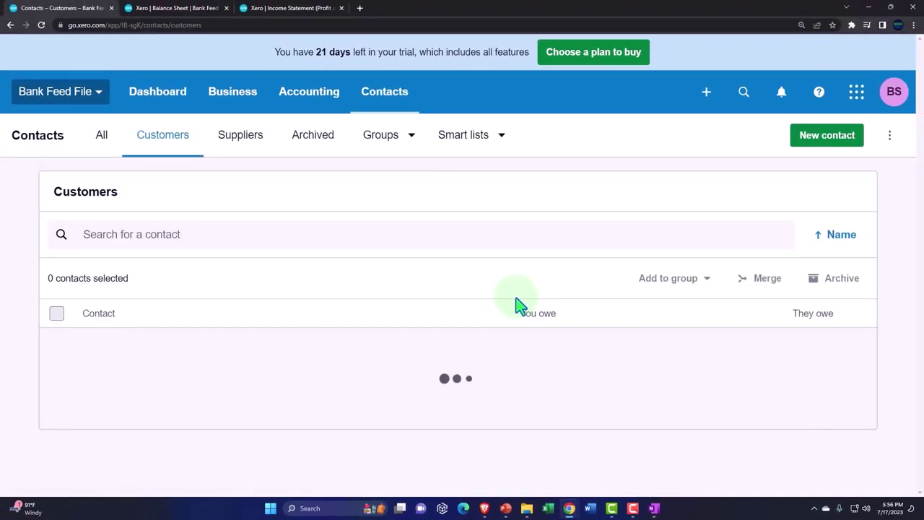
pyautogui.scroll(-1, 516, 303)
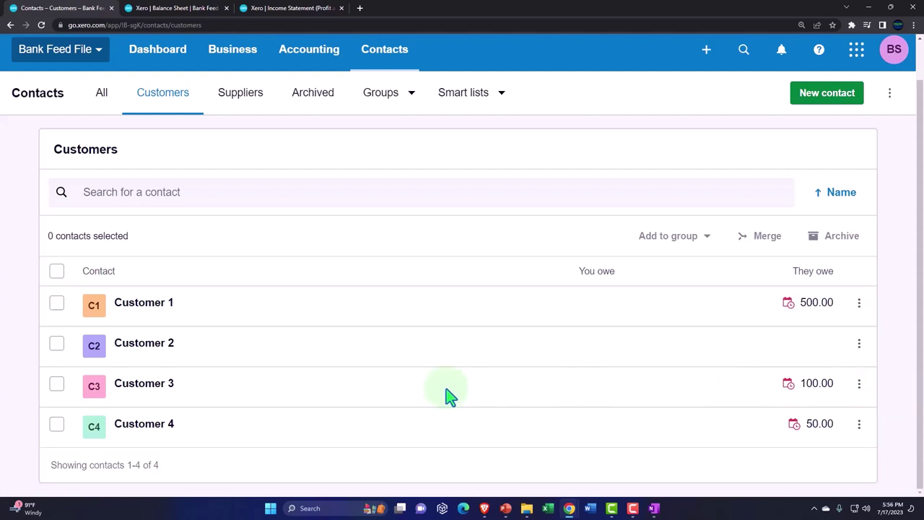
# Step: Return to the invoices awaiting payment: INV-0002 500.00, INV-0005 50.00, INV-0004 100.00, totalling 650.00
pyautogui.click(236, 56)
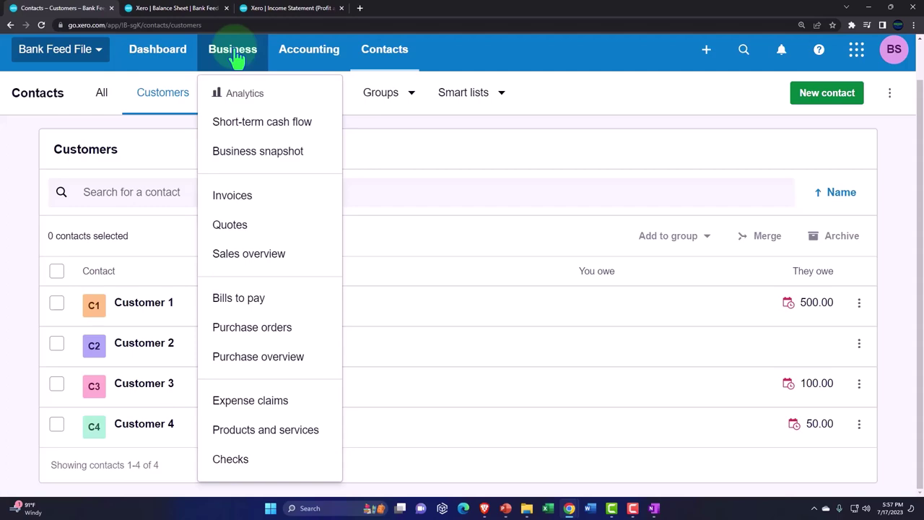
pyautogui.click(242, 198)
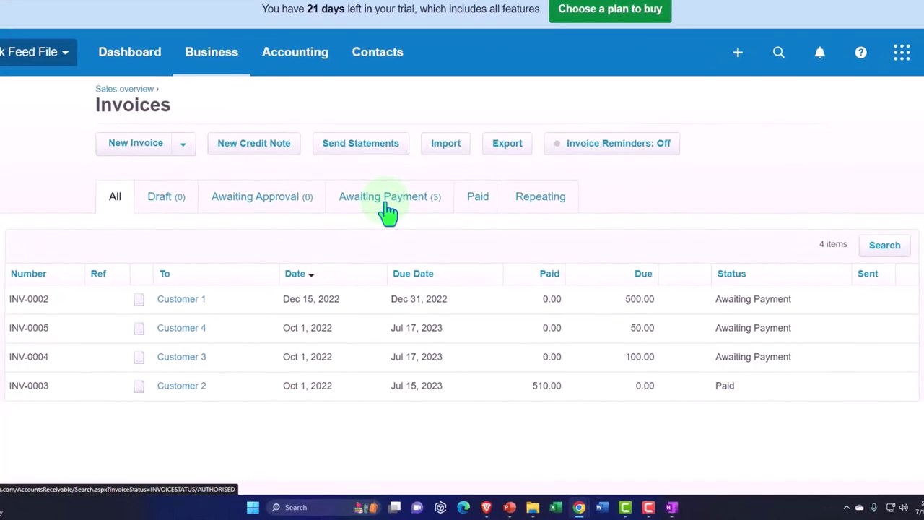
pyautogui.click(387, 205)
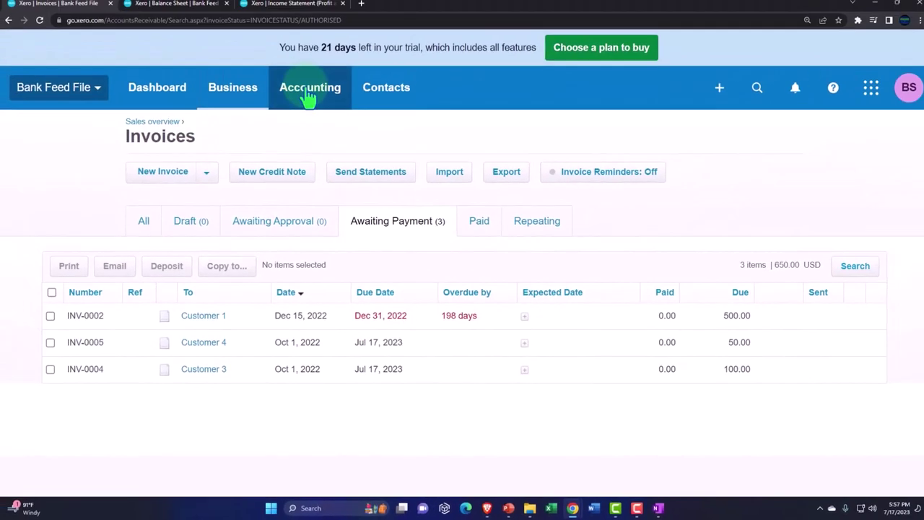
pyautogui.click(308, 96)
# Step: Open the Checking Account's Reconcile tab and scroll to the Oct 21, 2022 150.00 received line
pyautogui.click(314, 140)
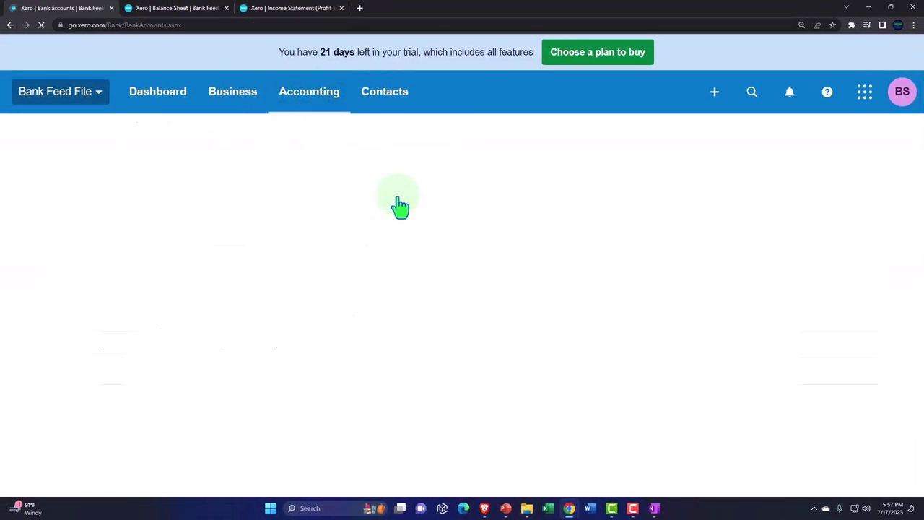
pyautogui.scroll(-3, 397, 206)
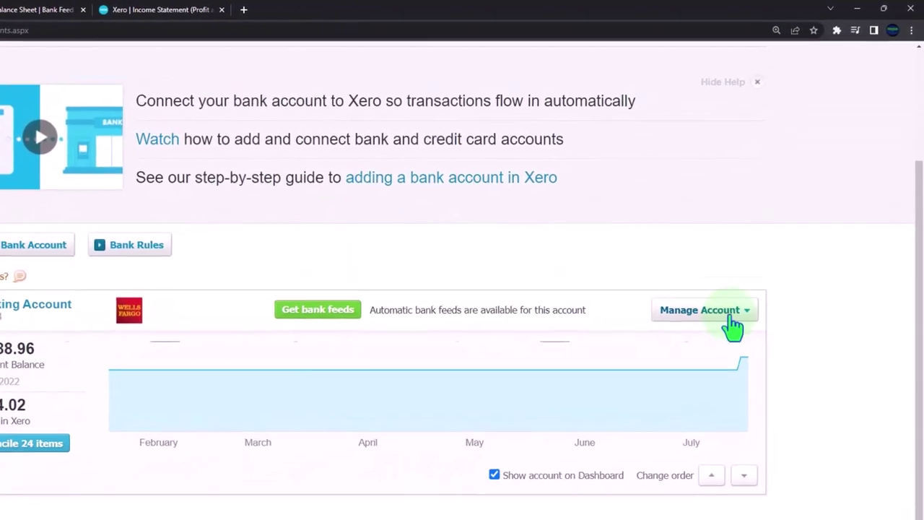
pyautogui.click(729, 311)
pyautogui.click(404, 371)
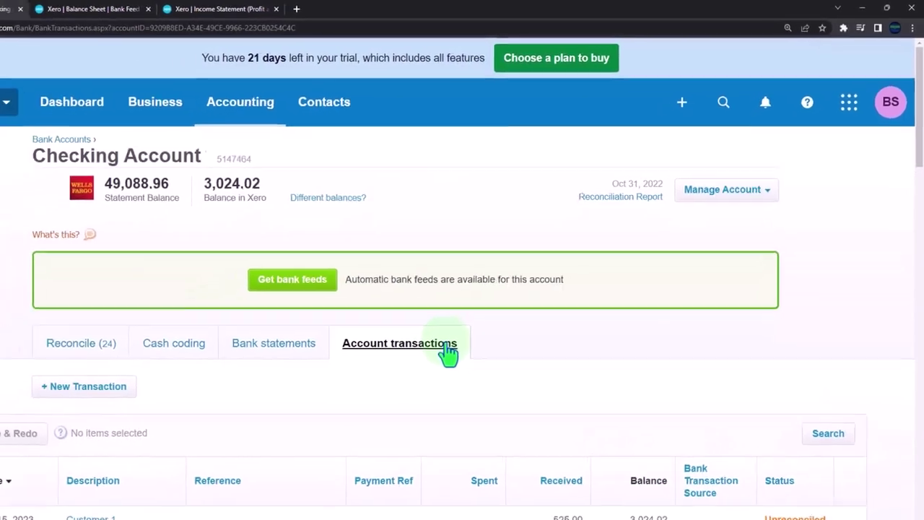
pyautogui.scroll(-2, 444, 354)
pyautogui.click(76, 252)
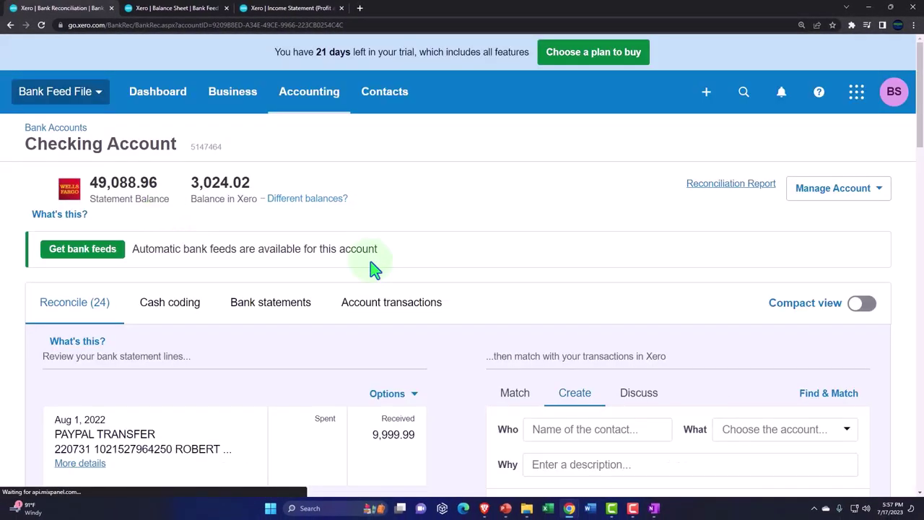
pyautogui.scroll(-10, 374, 269)
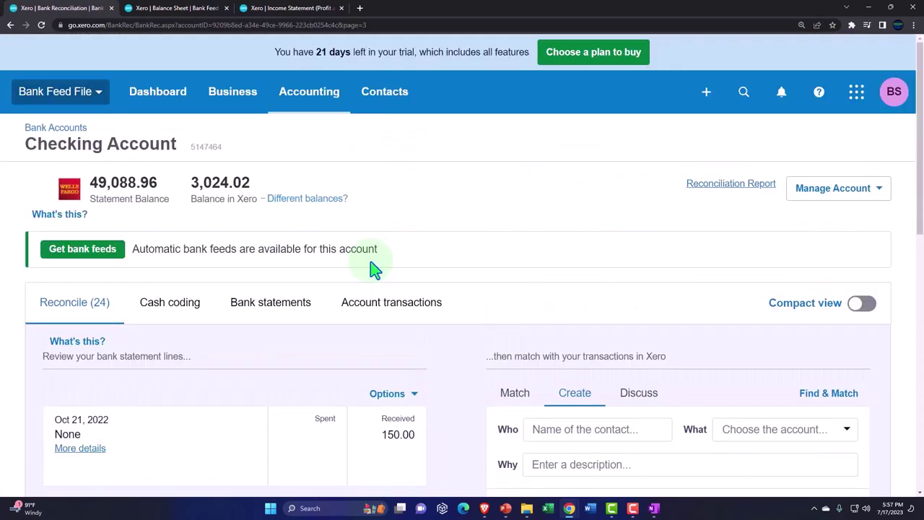
pyautogui.scroll(-1, 373, 267)
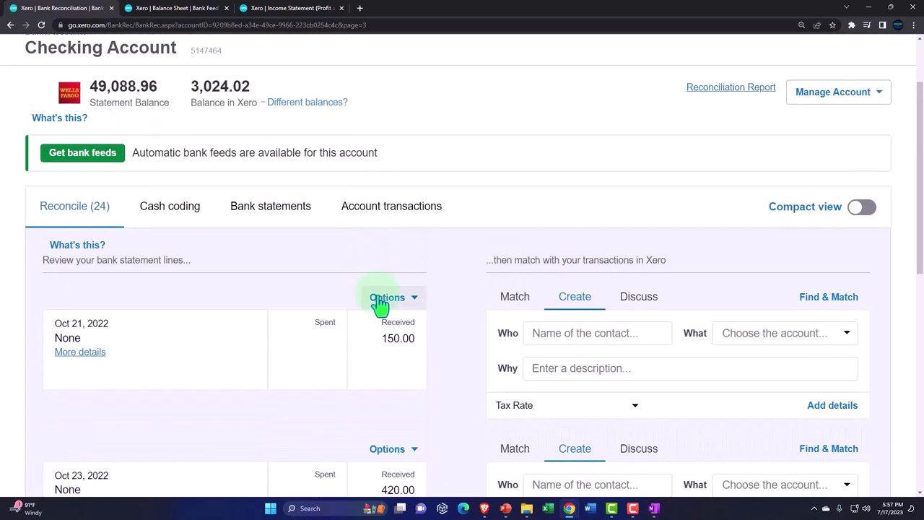
pyautogui.scroll(-2, 378, 303)
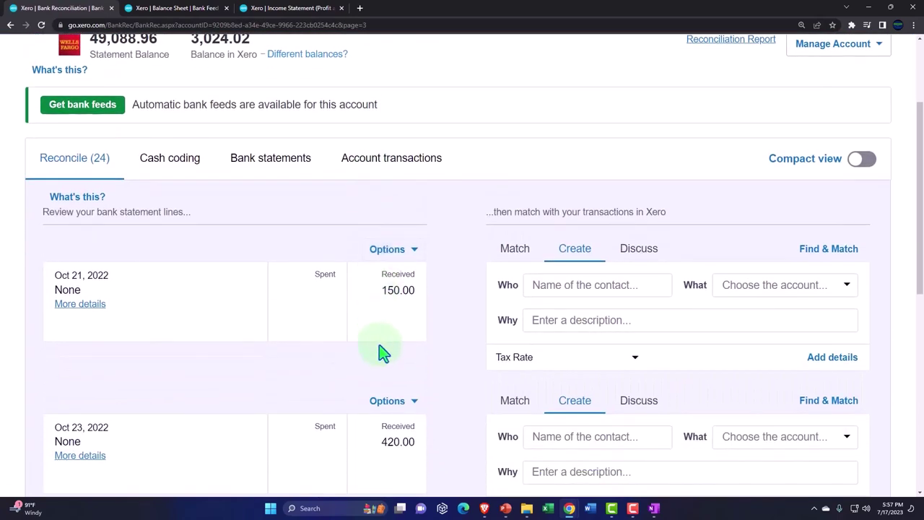
pyautogui.scroll(-1, 381, 351)
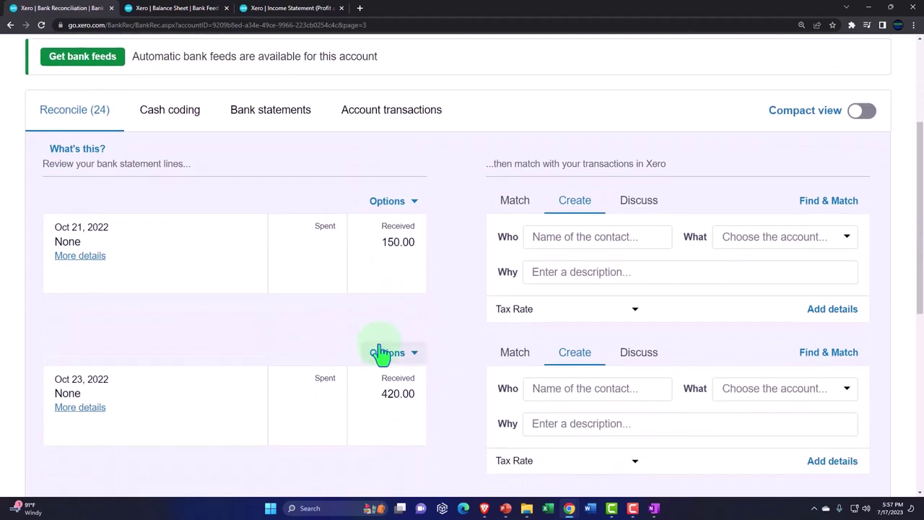
pyautogui.scroll(-1, 378, 352)
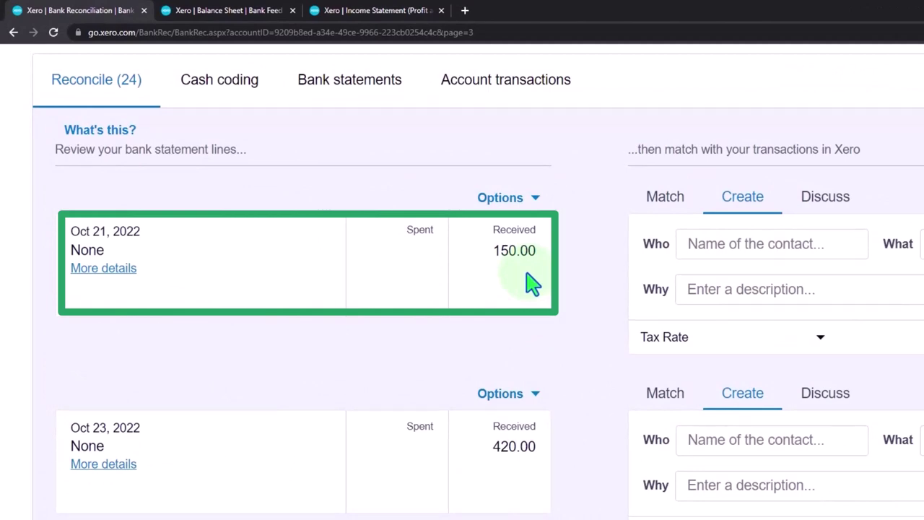
# Step: Find matches for the Oct 21 150.00 deposit, trying the Customer 4 and Customer 3 invoices, then clearing both
pyautogui.click(666, 211)
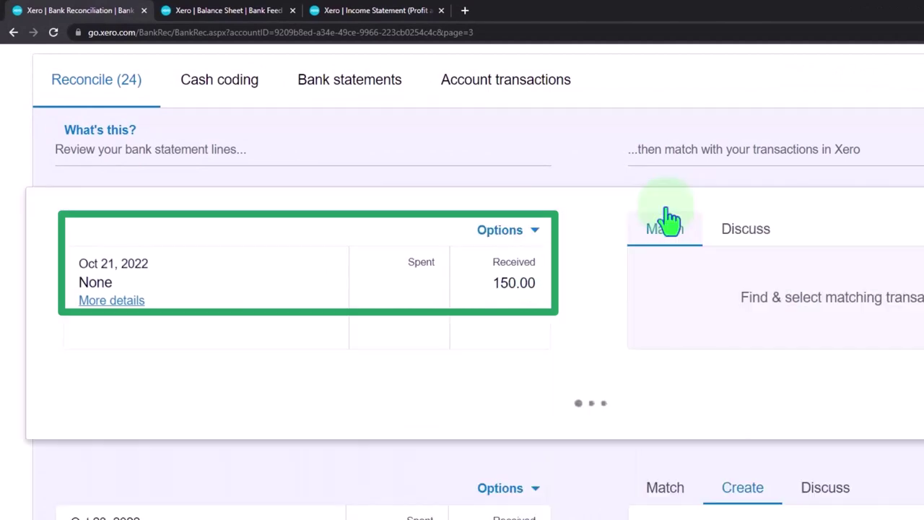
pyautogui.scroll(-2, 668, 213)
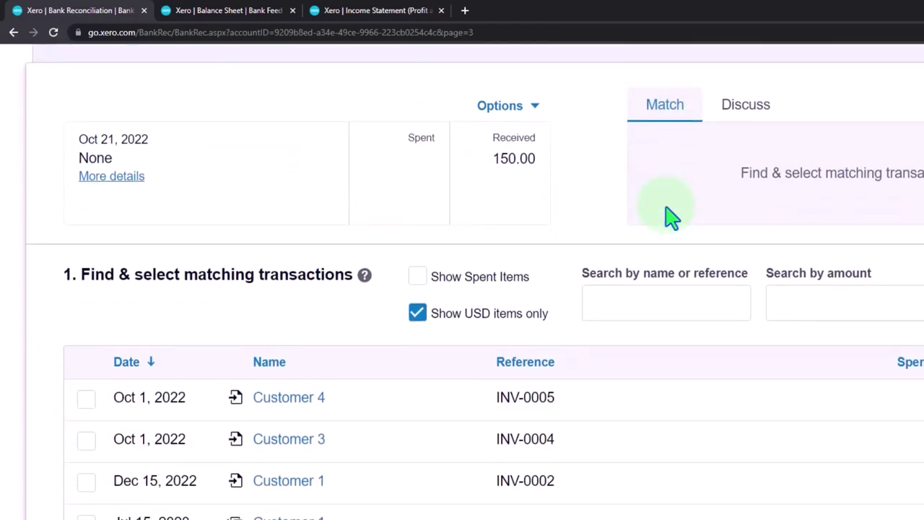
pyautogui.click(86, 399)
pyautogui.click(86, 440)
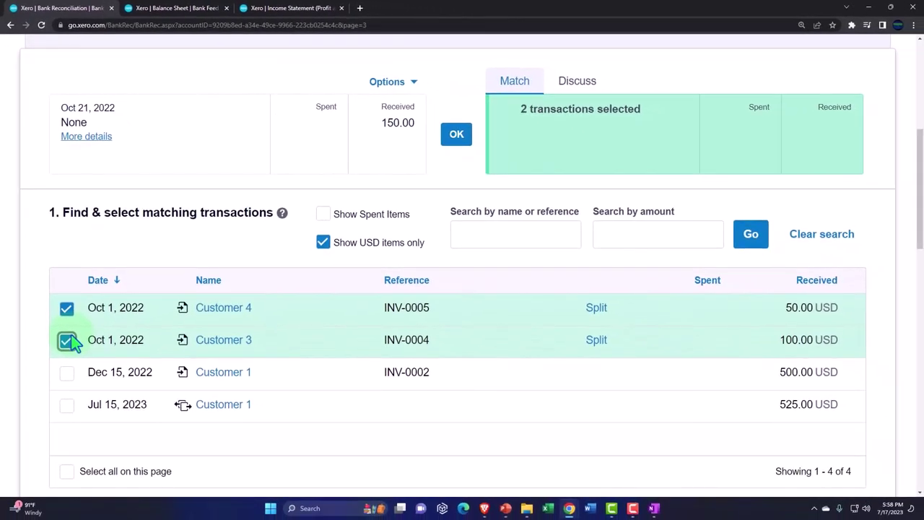
pyautogui.click(67, 340)
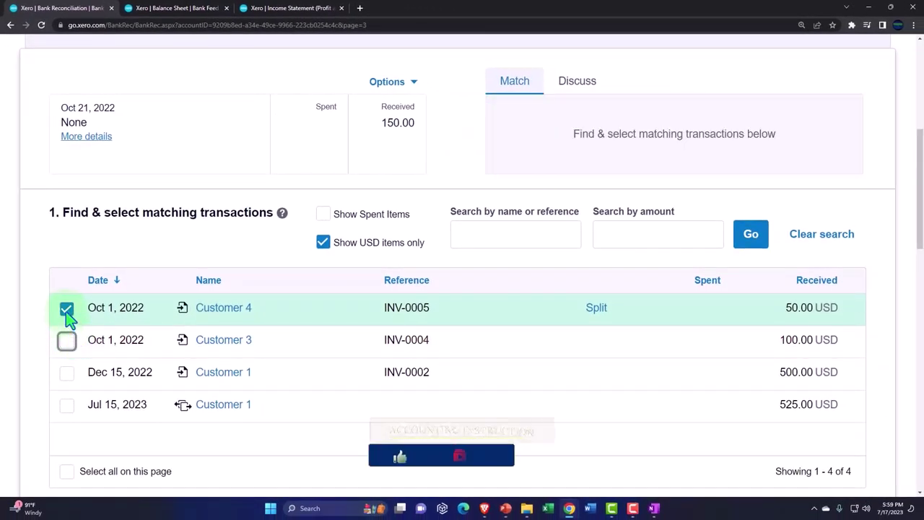
pyautogui.click(66, 309)
pyautogui.scroll(3, 91, 357)
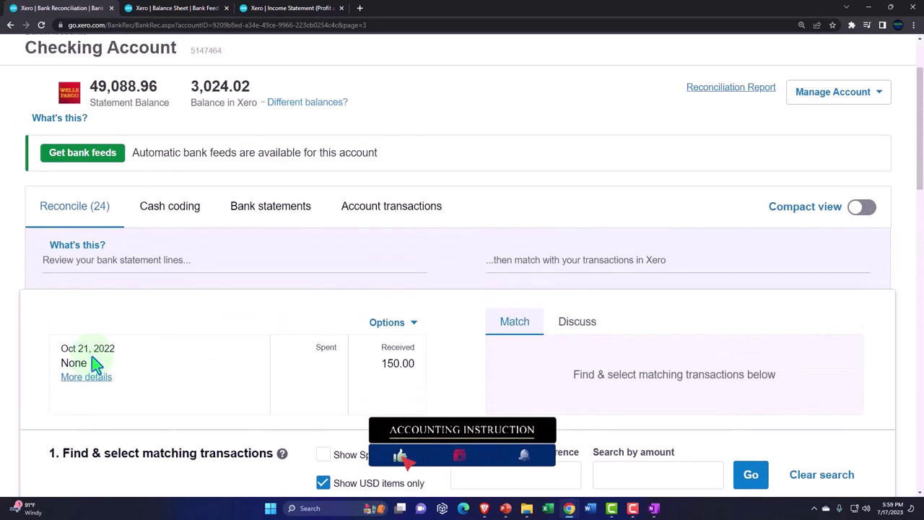
pyautogui.scroll(2, 93, 364)
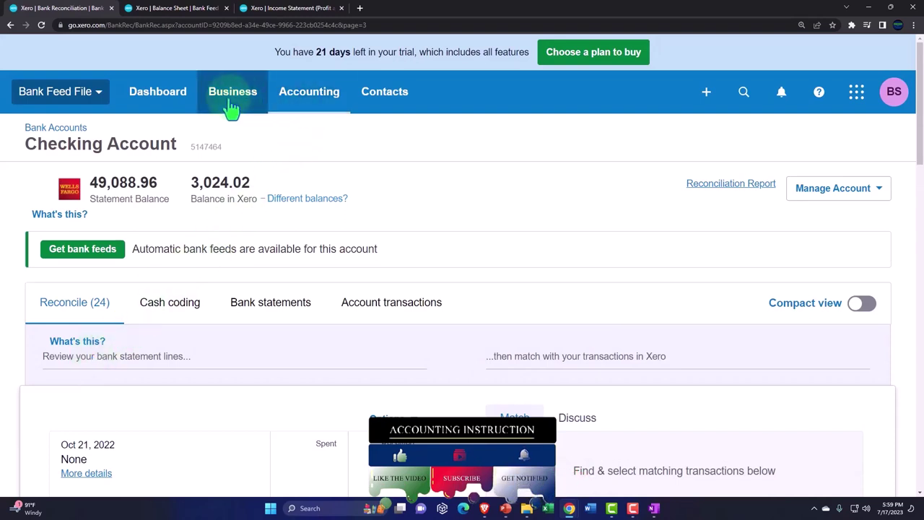
# Step: Among invoices awaiting payment, select INV-0005 (50.00) and INV-0004 (100.00), totalling 150.00
pyautogui.click(286, 99)
pyautogui.click(253, 100)
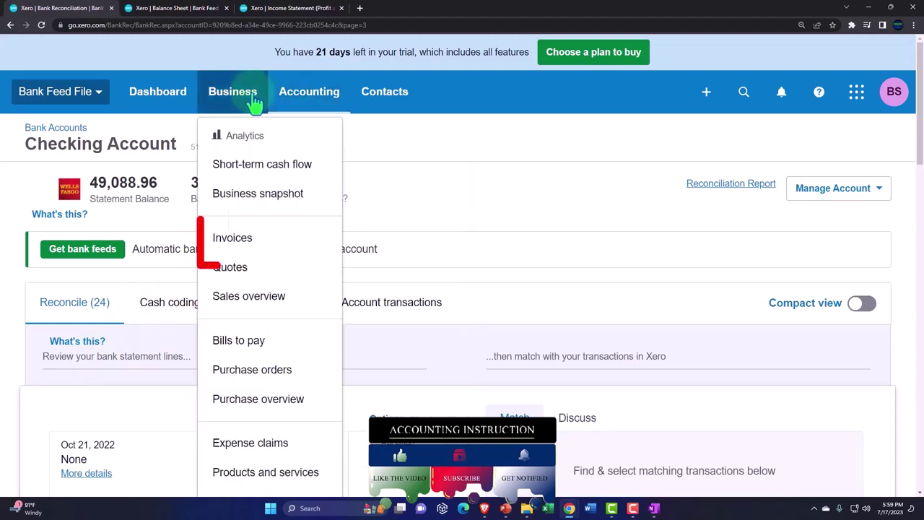
pyautogui.click(243, 238)
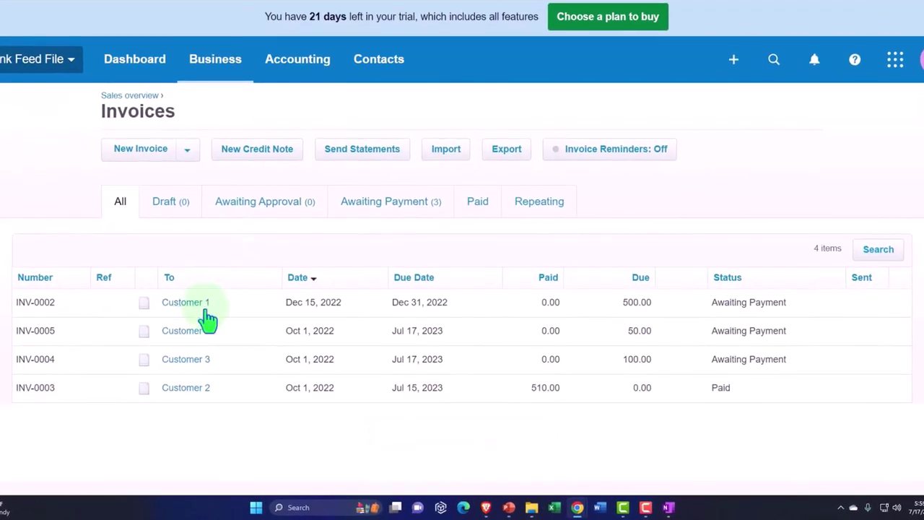
pyautogui.click(390, 208)
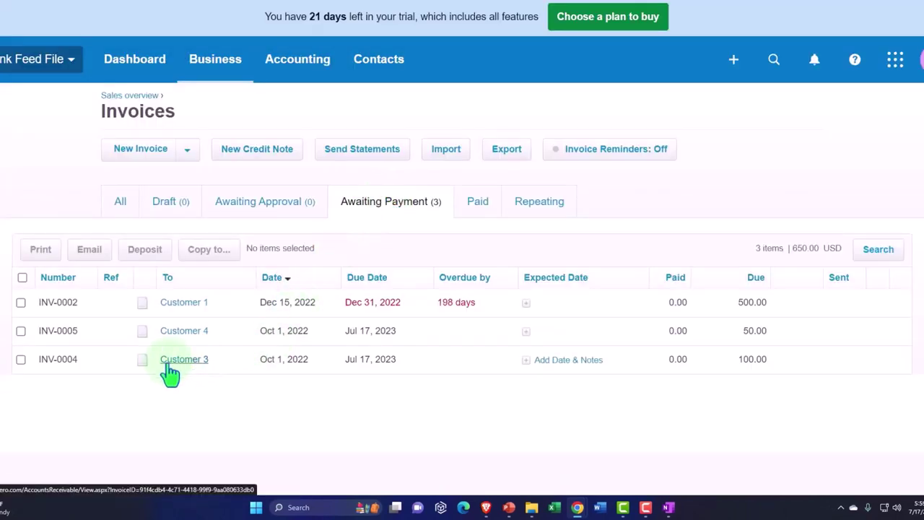
pyautogui.click(21, 331)
pyautogui.click(21, 360)
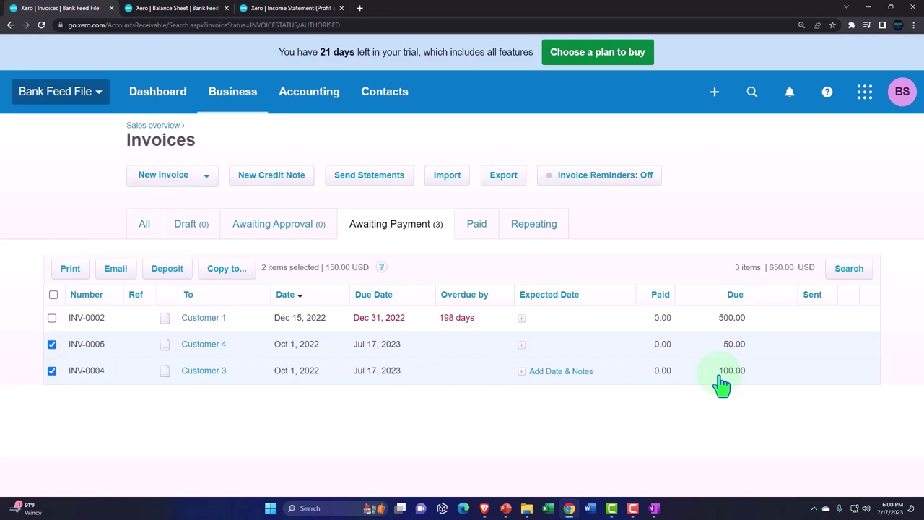
# Step: Deselect INV-0005 and INV-0004 without creating anything new
pyautogui.click(710, 100)
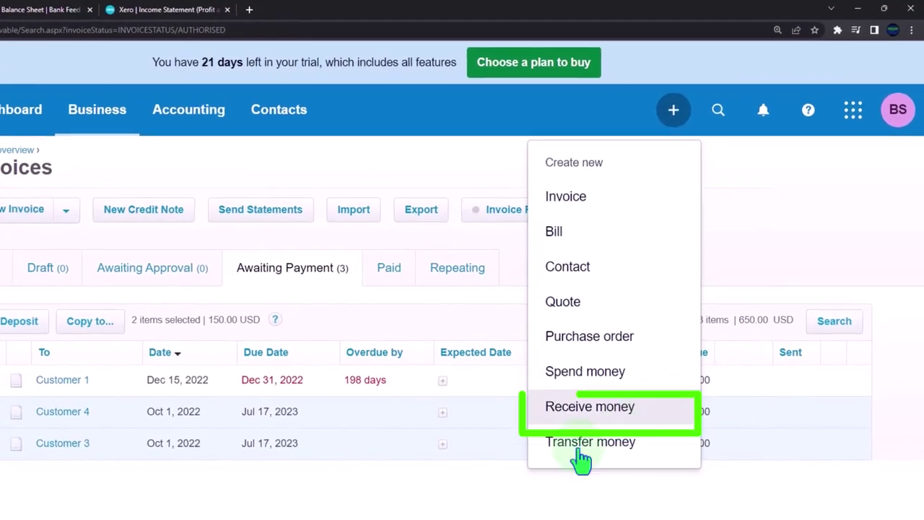
pyautogui.click(444, 487)
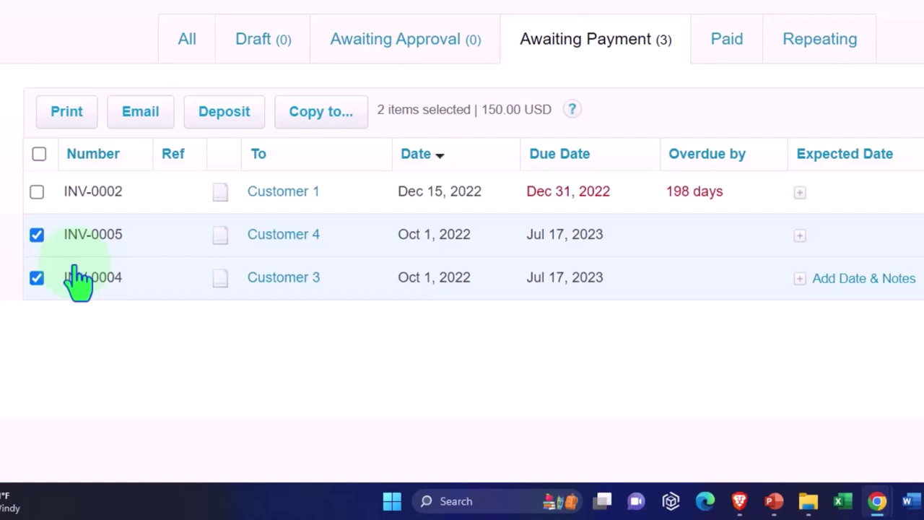
pyautogui.click(36, 234)
pyautogui.click(36, 277)
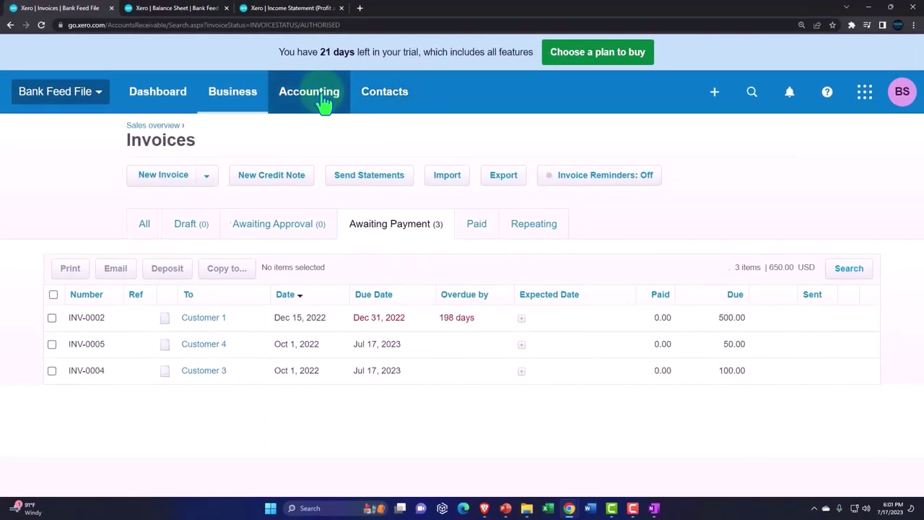
pyautogui.click(324, 104)
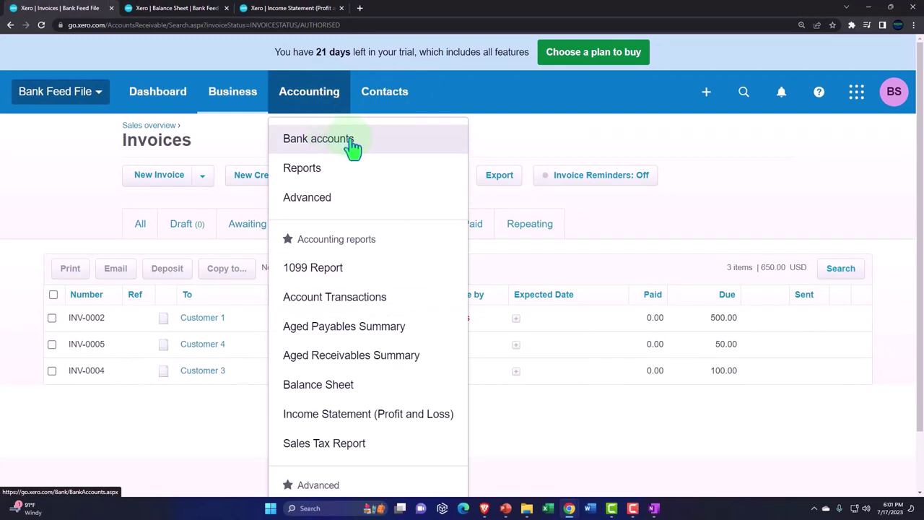
# Step: Add a Bank of America (US) bank account from Bank accounts, skipping the bank-feed login
pyautogui.click(353, 147)
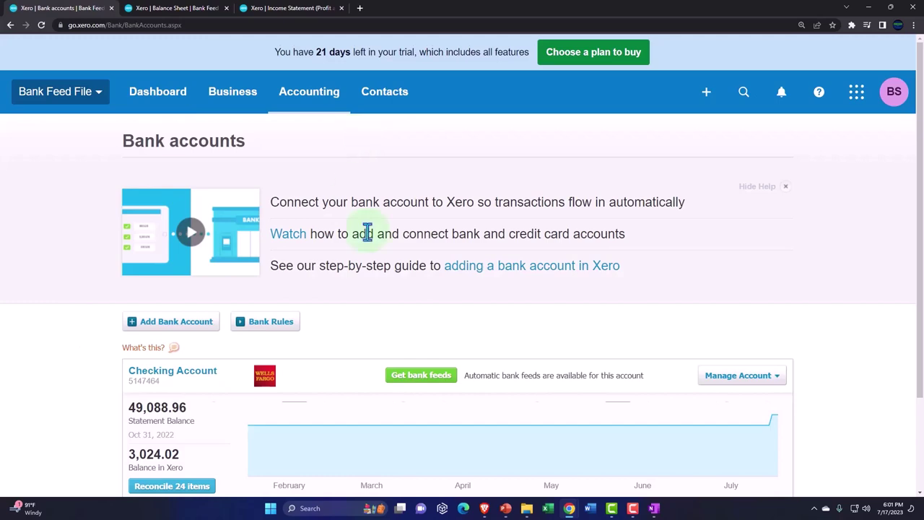
pyautogui.scroll(-1, 365, 233)
pyautogui.scroll(-2, 367, 233)
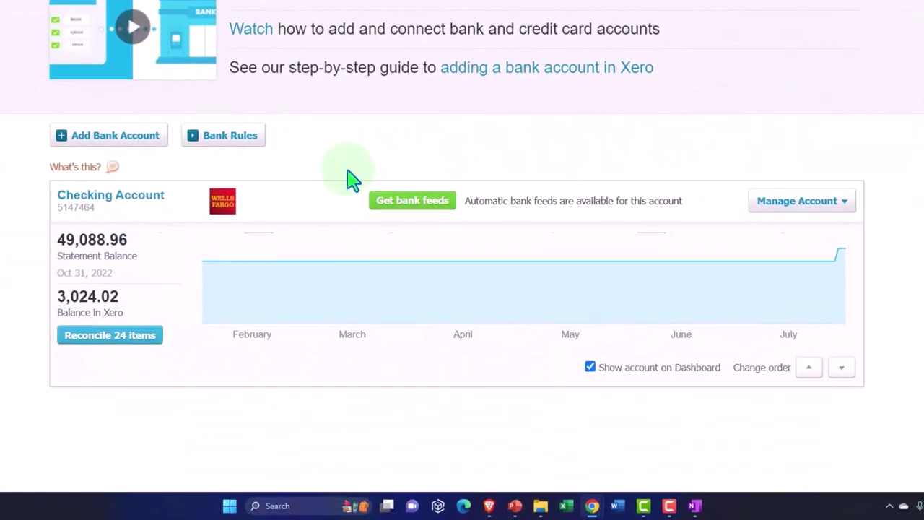
pyautogui.click(115, 144)
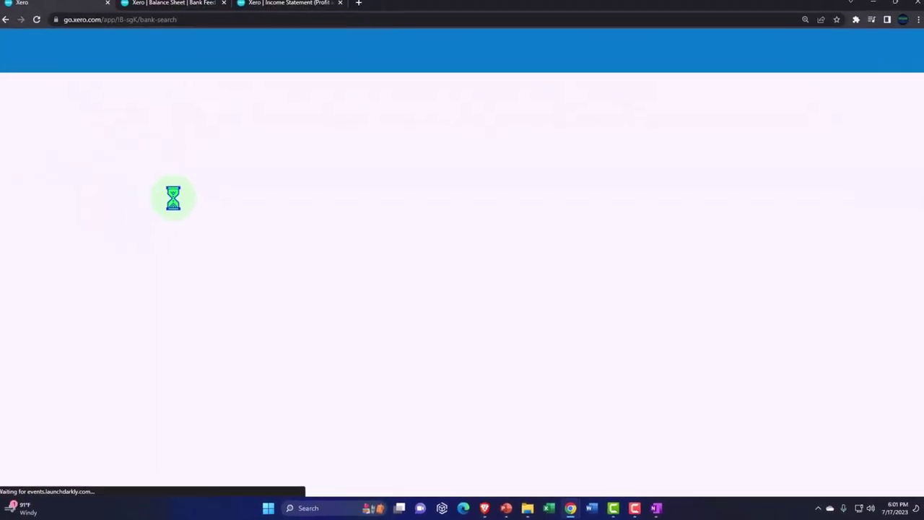
pyautogui.click(258, 266)
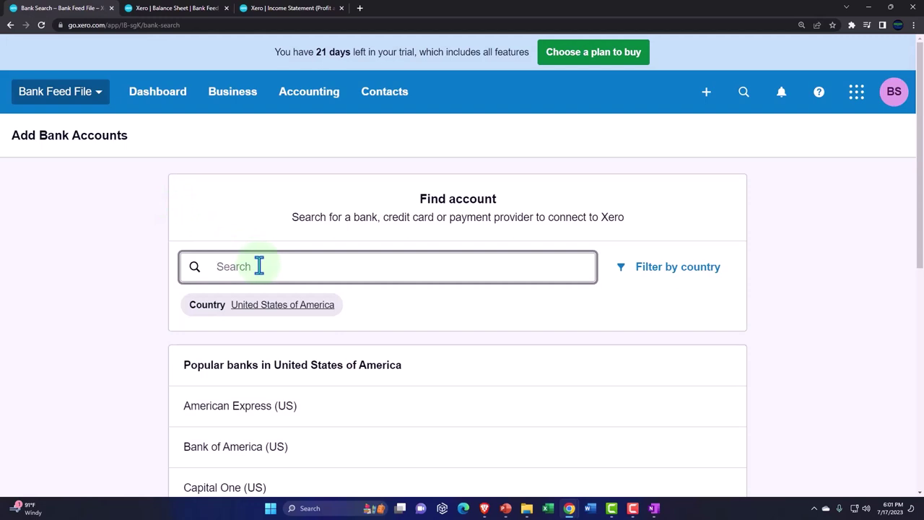
pyautogui.write('bank of am')
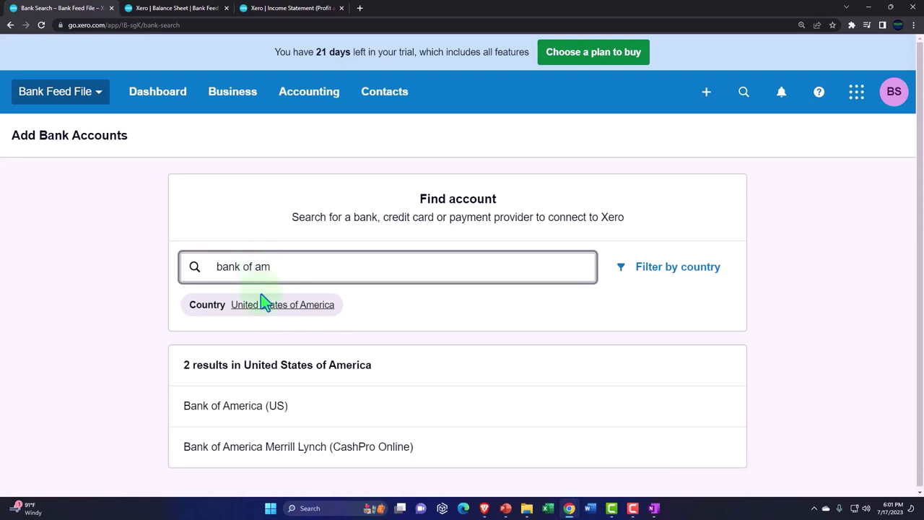
pyautogui.click(278, 417)
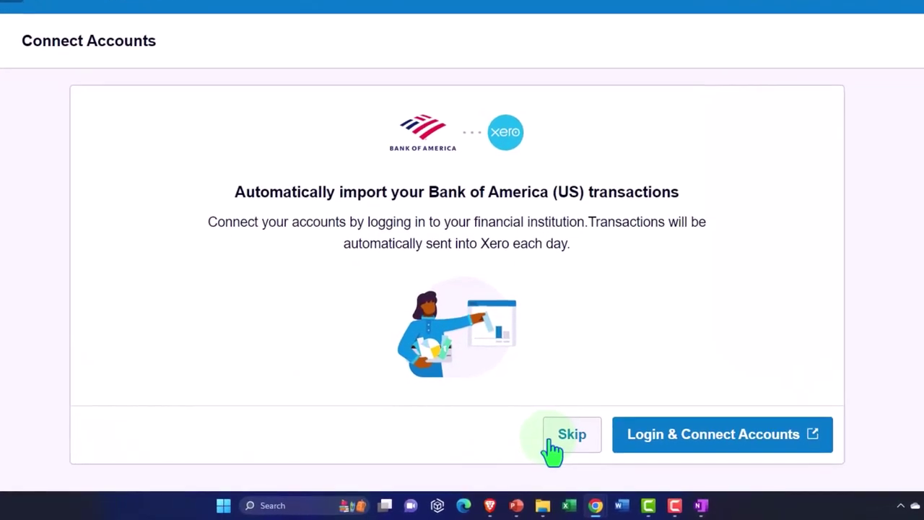
pyautogui.click(552, 440)
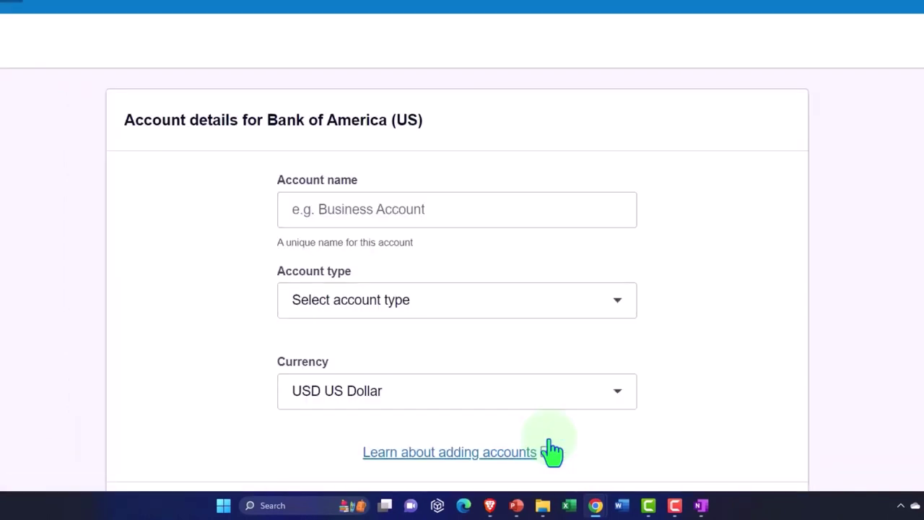
# Step: Name the account 'Cash Clearing Account', set type Other, enter the account number, keep USD, and save
pyautogui.click(375, 209)
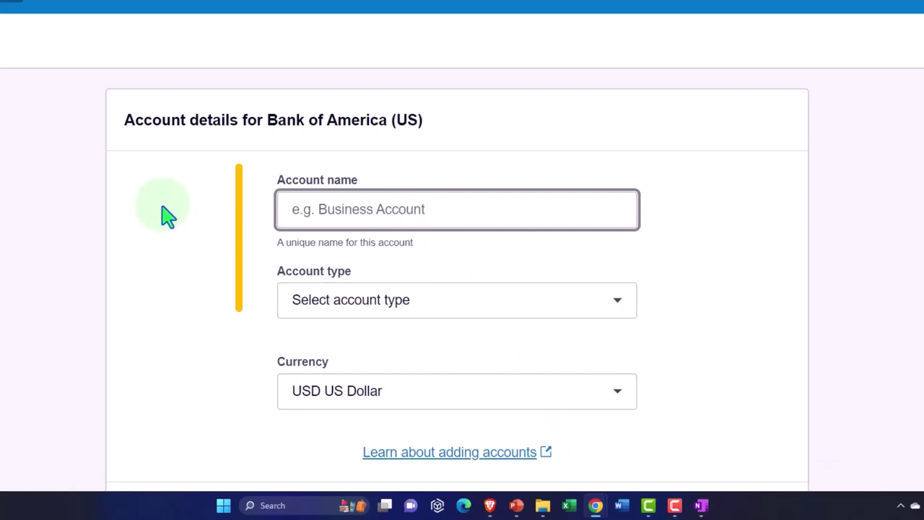
pyautogui.write('Cash Clearin')
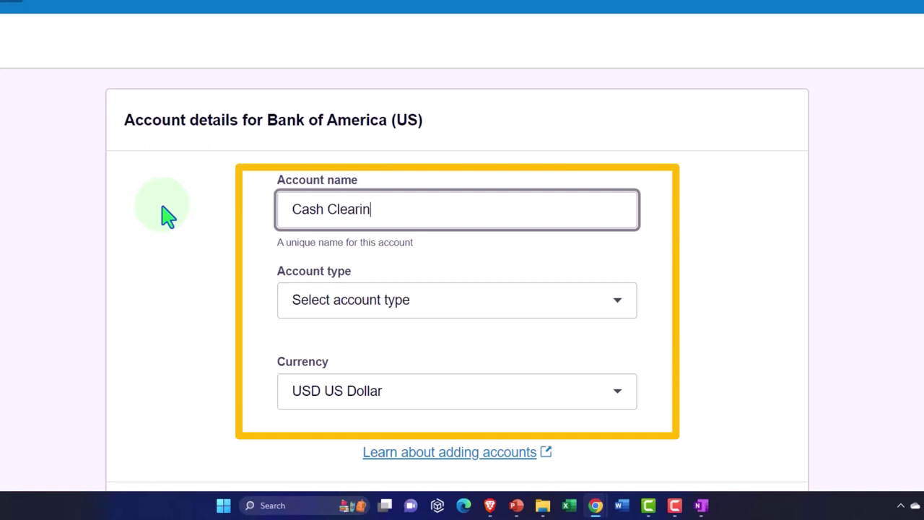
pyautogui.write('g Account')
pyautogui.press('Tab')
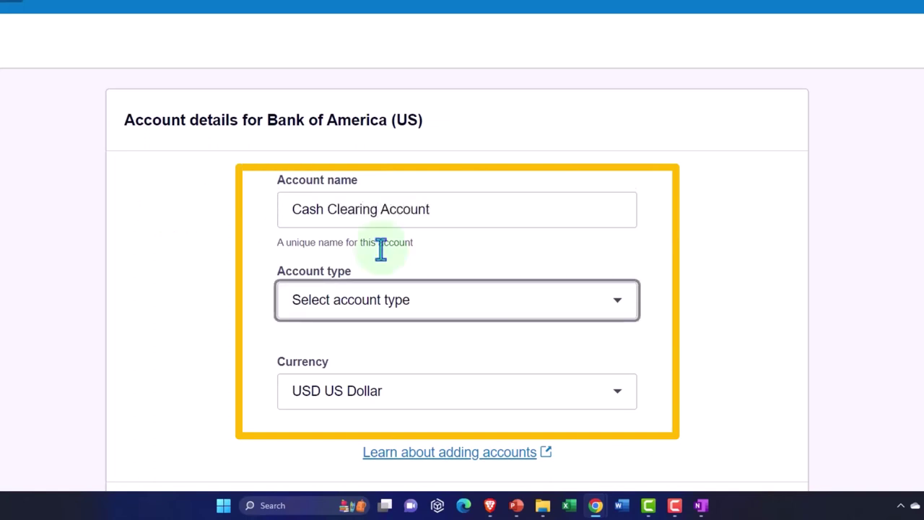
pyautogui.click(566, 304)
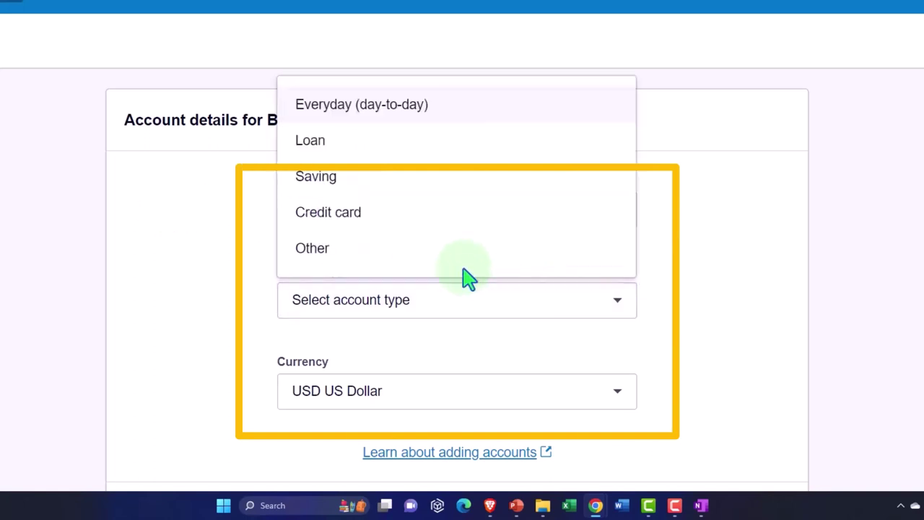
pyautogui.click(333, 253)
pyautogui.scroll(-2, 309, 301)
pyautogui.click(323, 273)
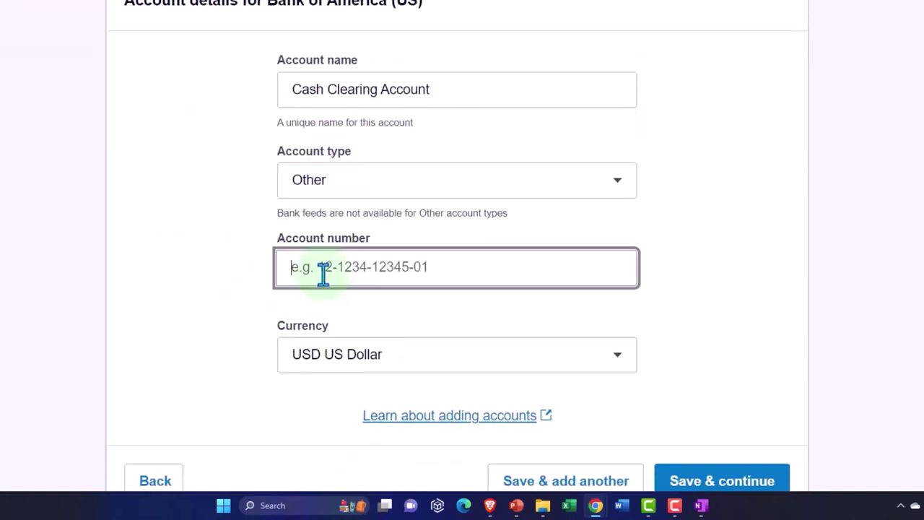
pyautogui.press('Tab')
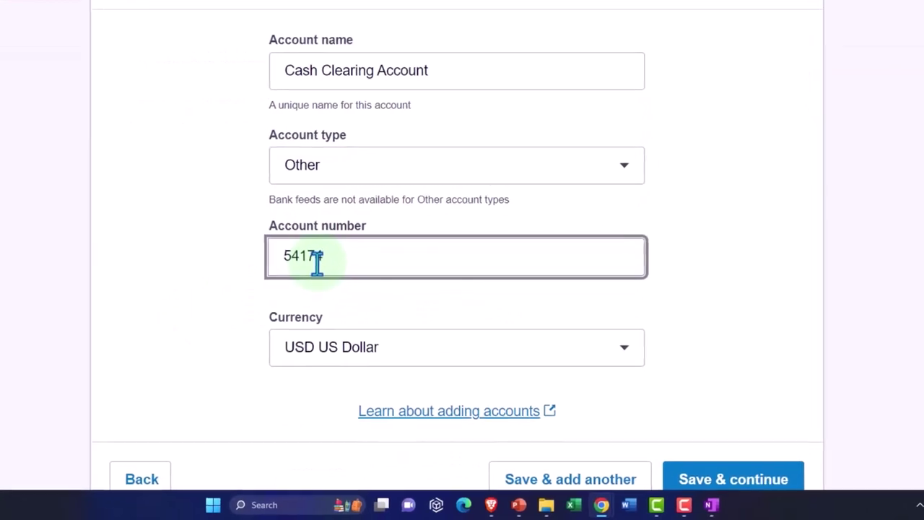
pyautogui.scroll(-1, 180, 247)
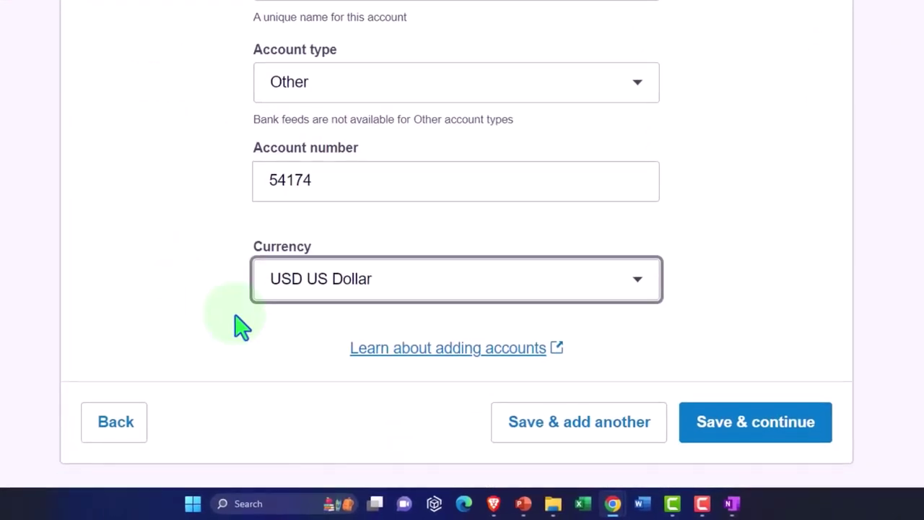
pyautogui.click(800, 453)
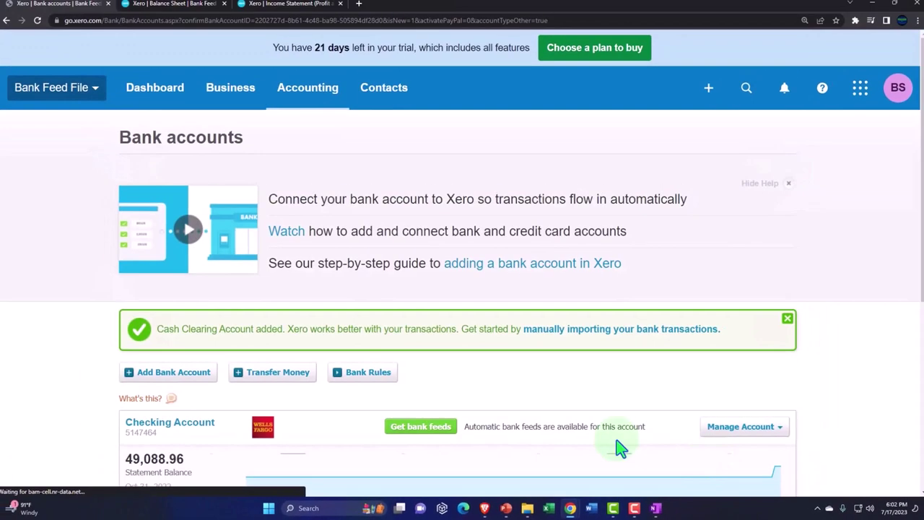
# Step: Review Checking and the new Cash Clearing Account on Bank accounts, then open the Business menu
pyautogui.scroll(-3, 496, 367)
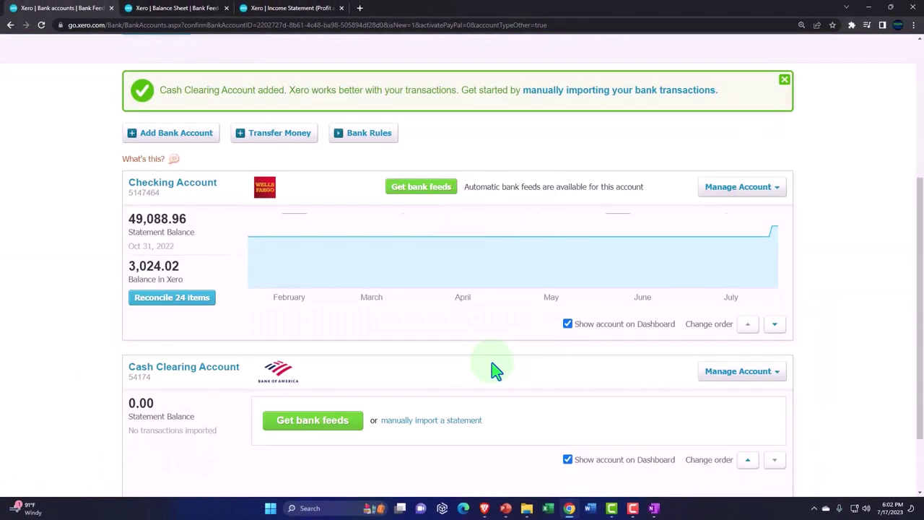
pyautogui.scroll(-1, 495, 371)
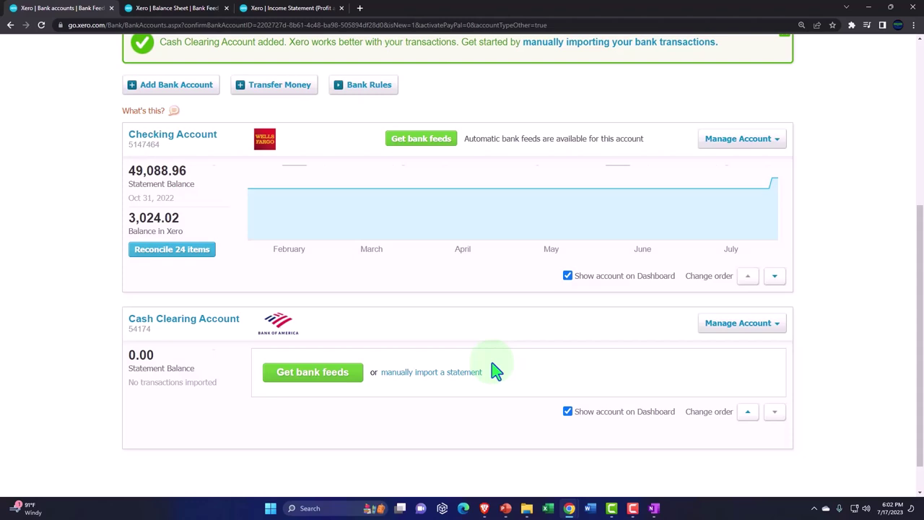
pyautogui.scroll(4, 496, 370)
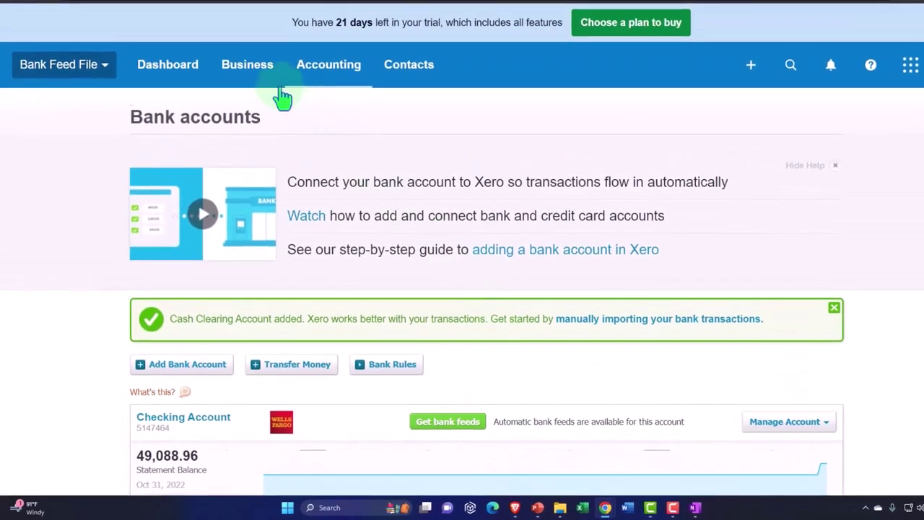
pyautogui.click(257, 74)
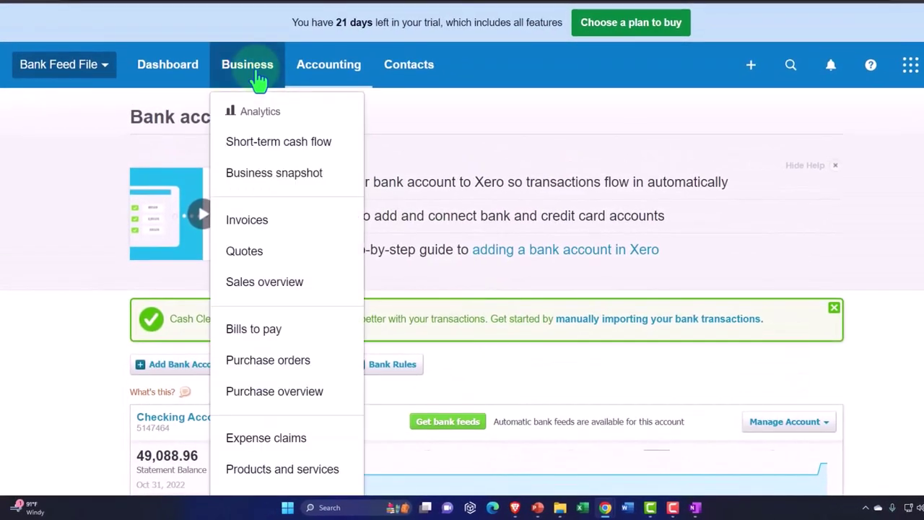
# Step: Select awaiting-payment invoices INV-0005 and INV-0004 and start a batch deposit for them
pyautogui.click(257, 224)
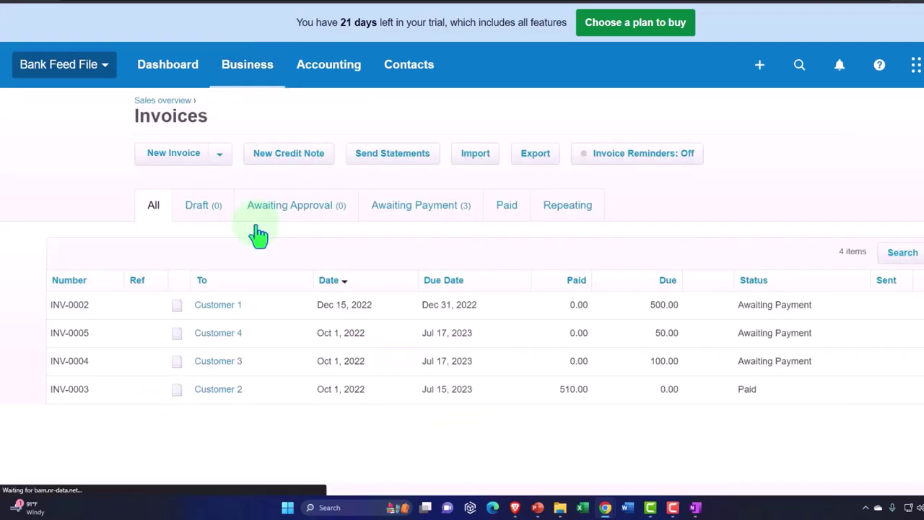
pyautogui.click(408, 207)
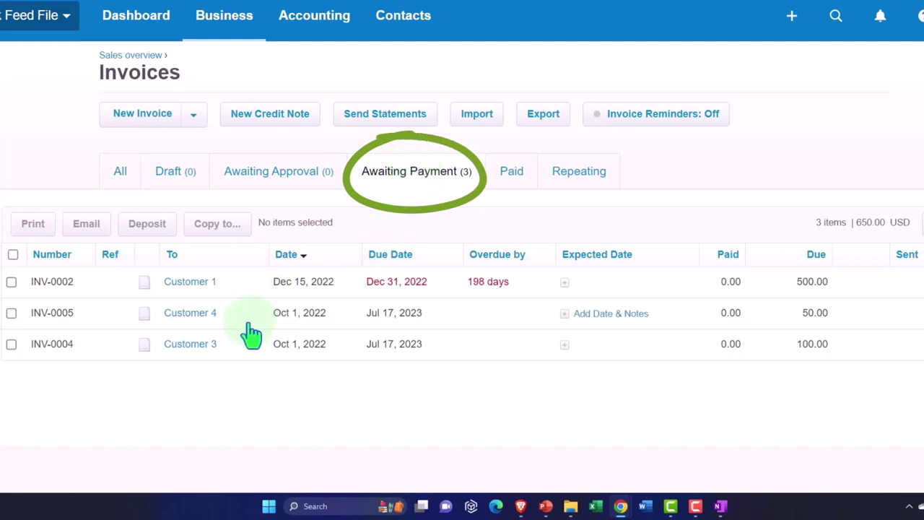
pyautogui.click(12, 312)
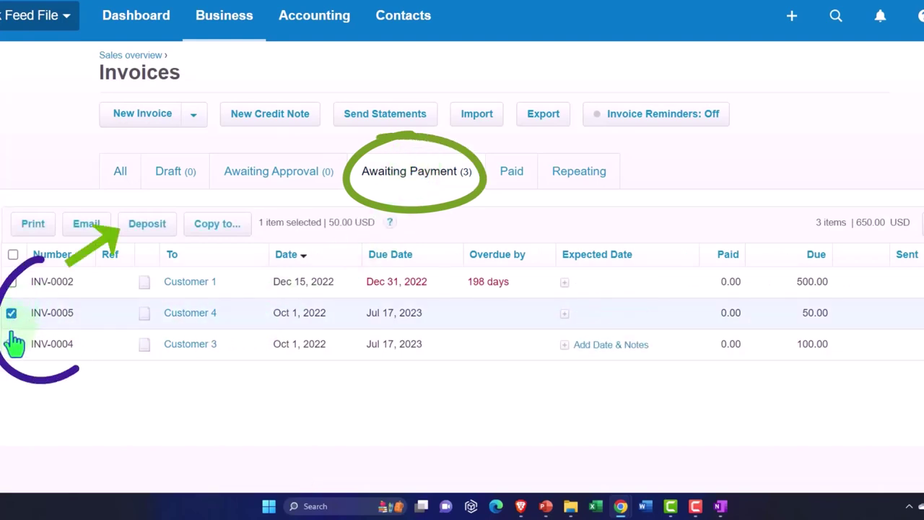
pyautogui.click(12, 344)
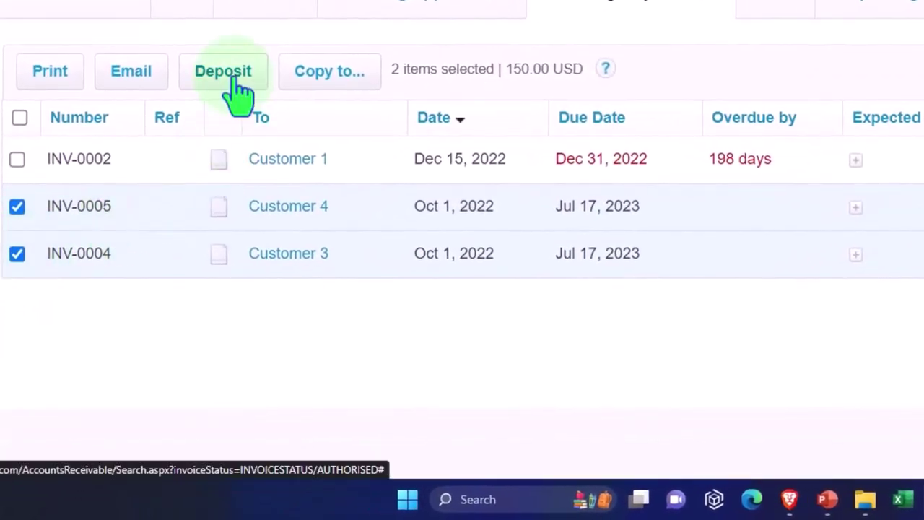
pyautogui.click(232, 79)
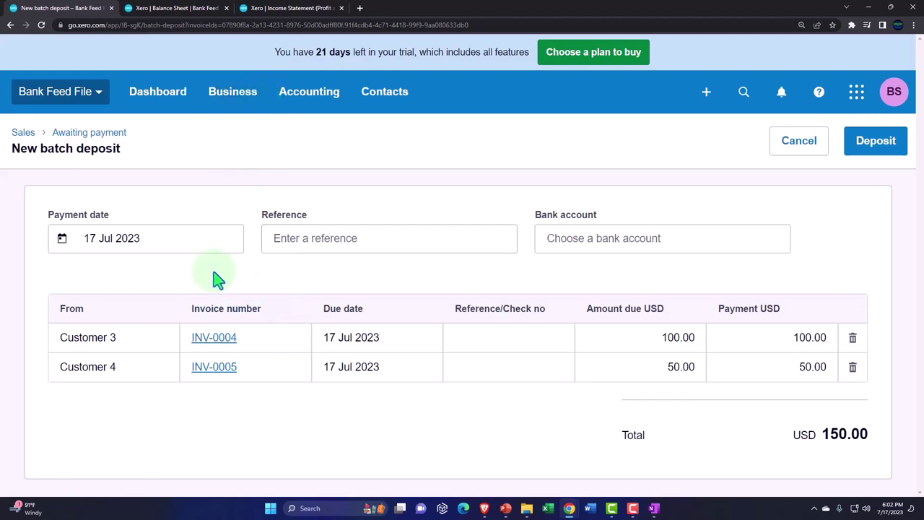
# Step: Set the batch deposit's payment date to 5 Oct 2022
pyautogui.click(159, 241)
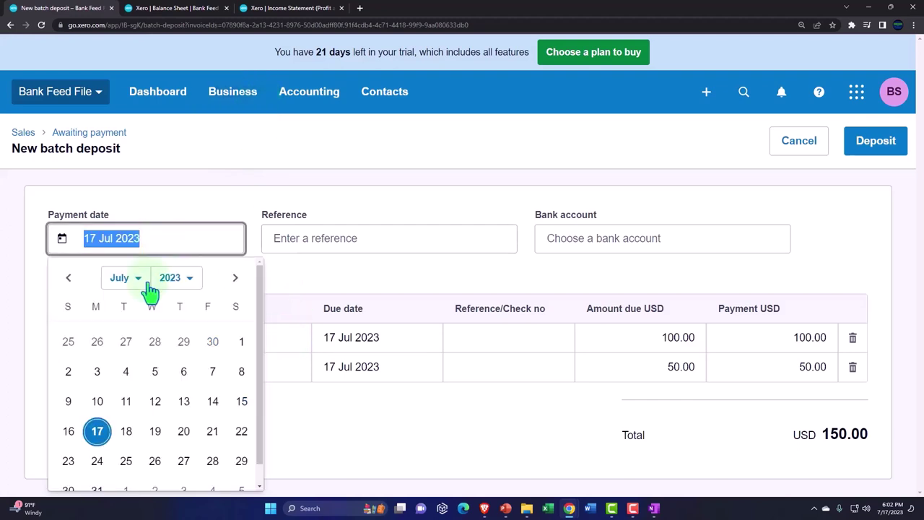
pyautogui.click(180, 284)
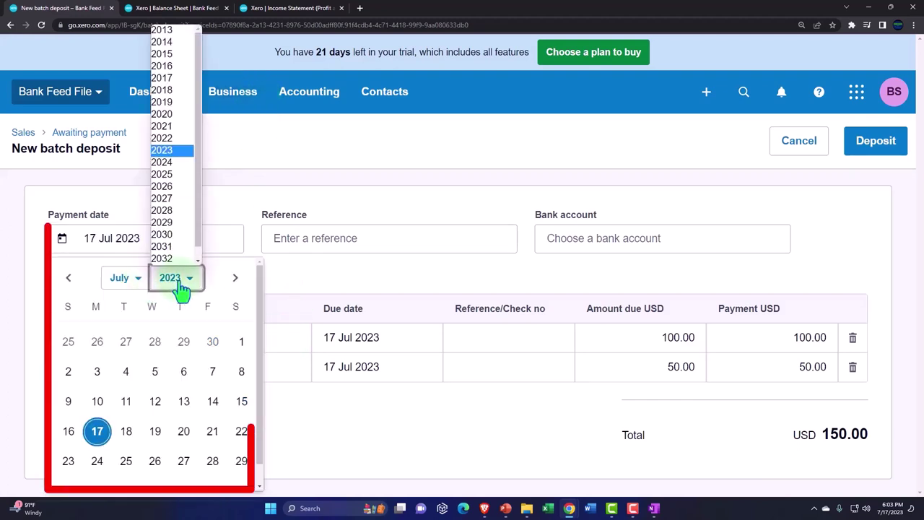
pyautogui.click(164, 138)
pyautogui.click(136, 288)
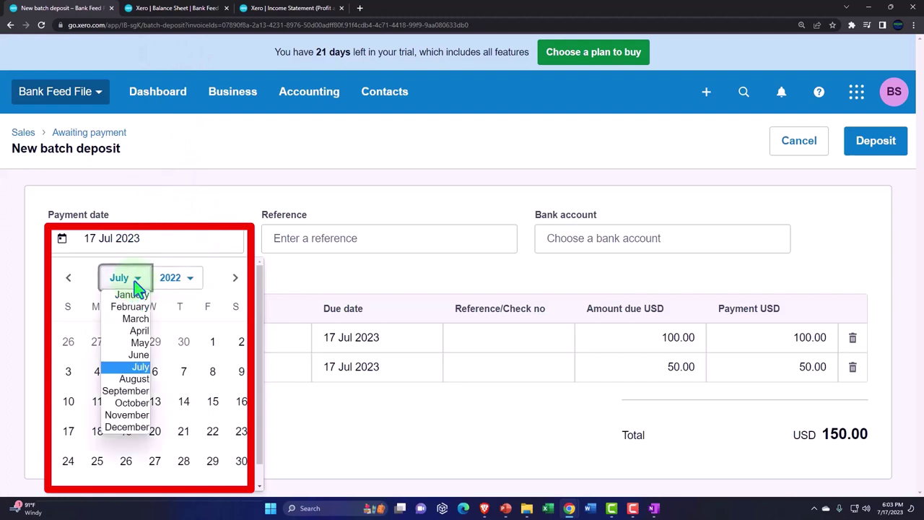
pyautogui.click(135, 405)
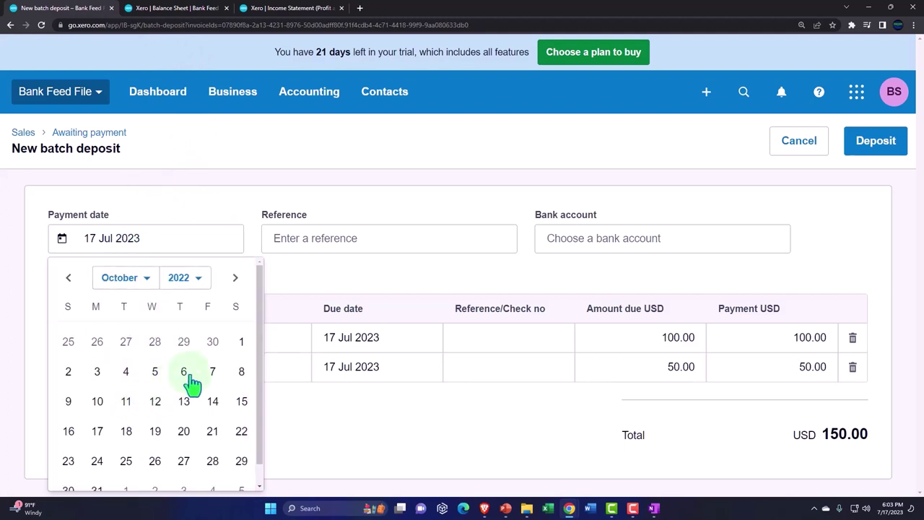
pyautogui.click(156, 382)
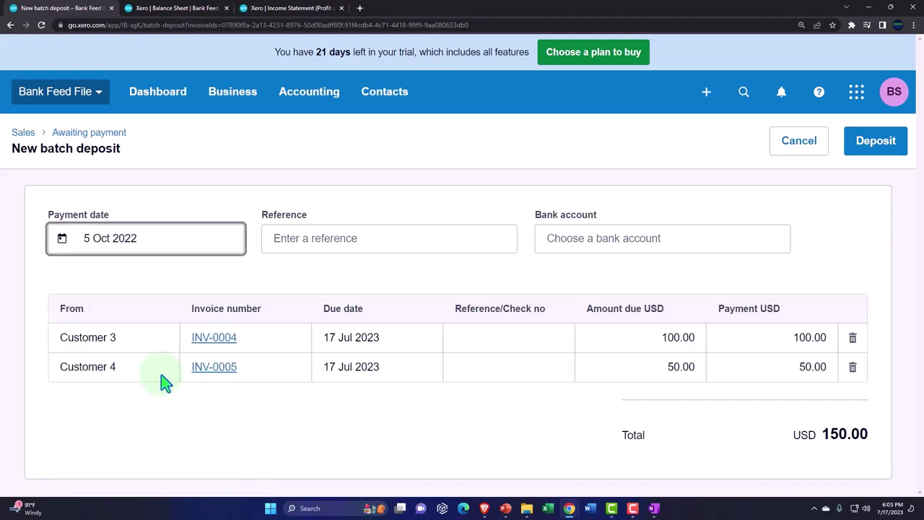
# Step: Deposit into Cash Clearing Account with reference 'd' and save the batch deposit
pyautogui.click(642, 242)
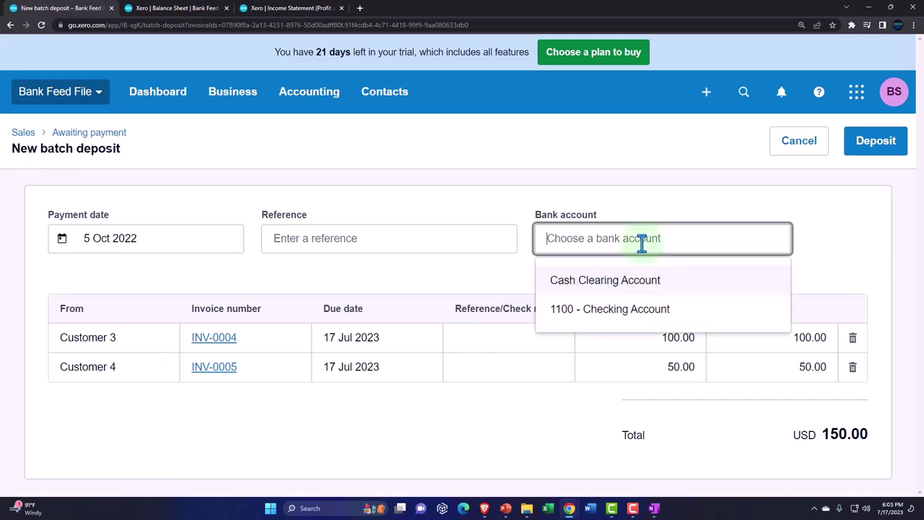
pyautogui.click(599, 289)
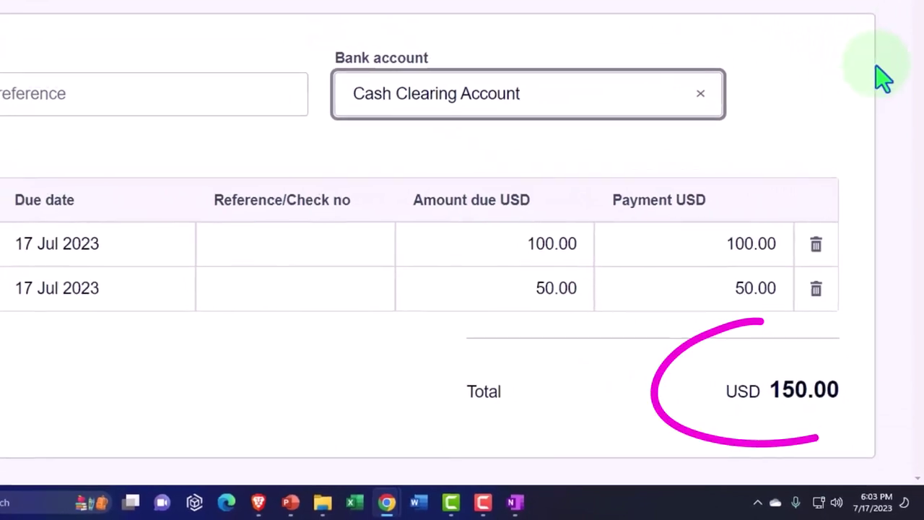
pyautogui.click(890, 116)
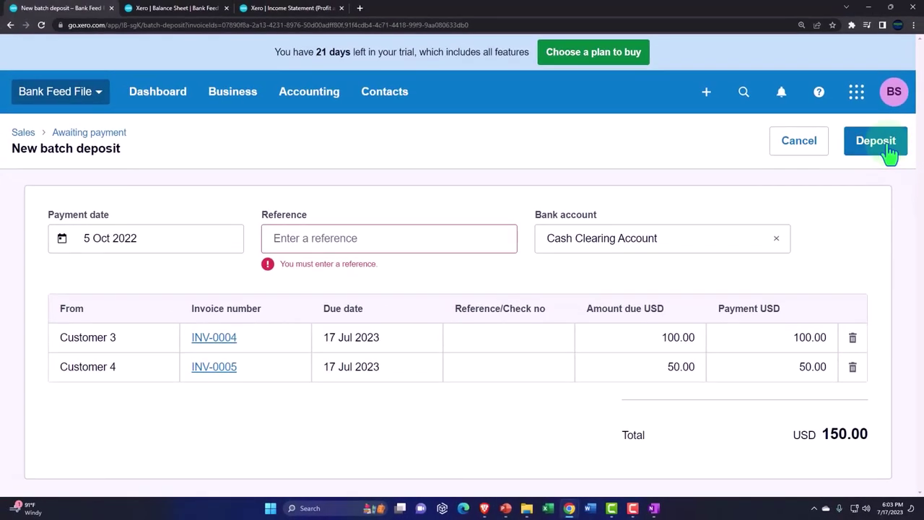
pyautogui.click(326, 246)
pyautogui.write('d')
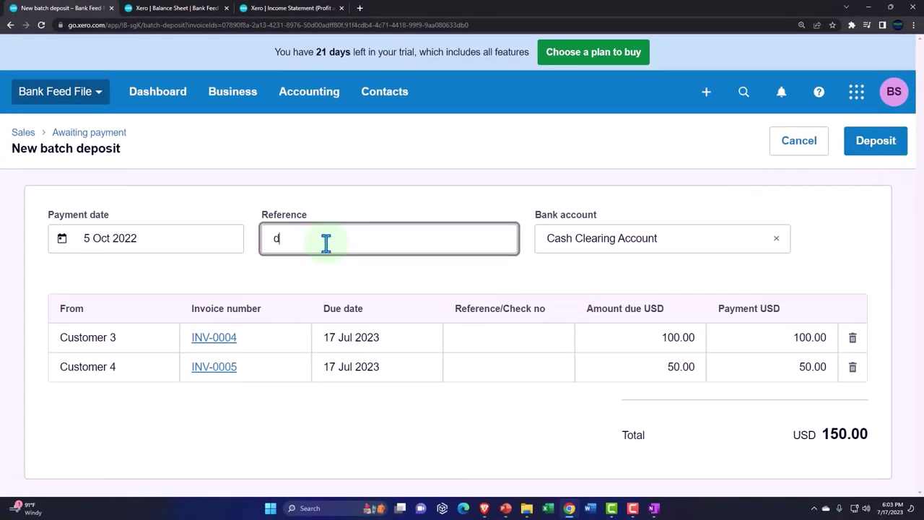
pyautogui.click(876, 160)
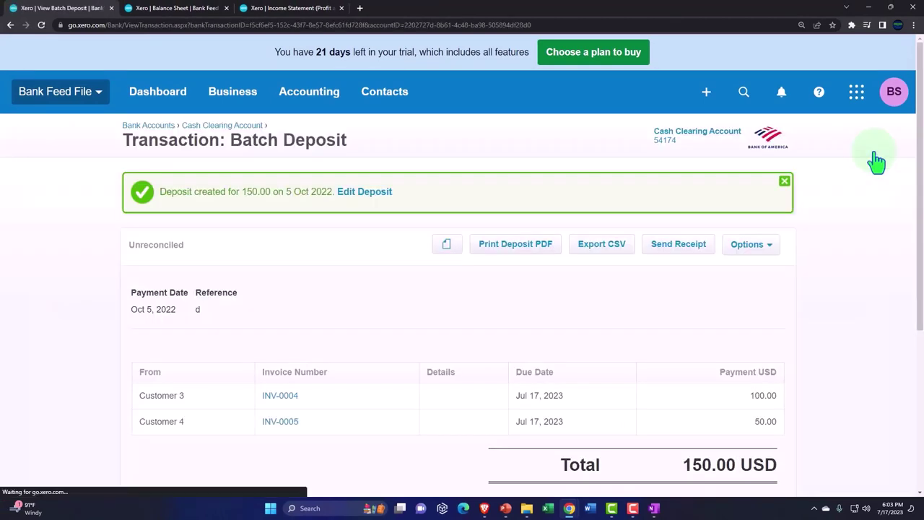
# Step: Switch back to the Balance Sheet report tab
pyautogui.scroll(-1, 740, 245)
pyautogui.scroll(-1, 740, 246)
pyautogui.scroll(2, 722, 243)
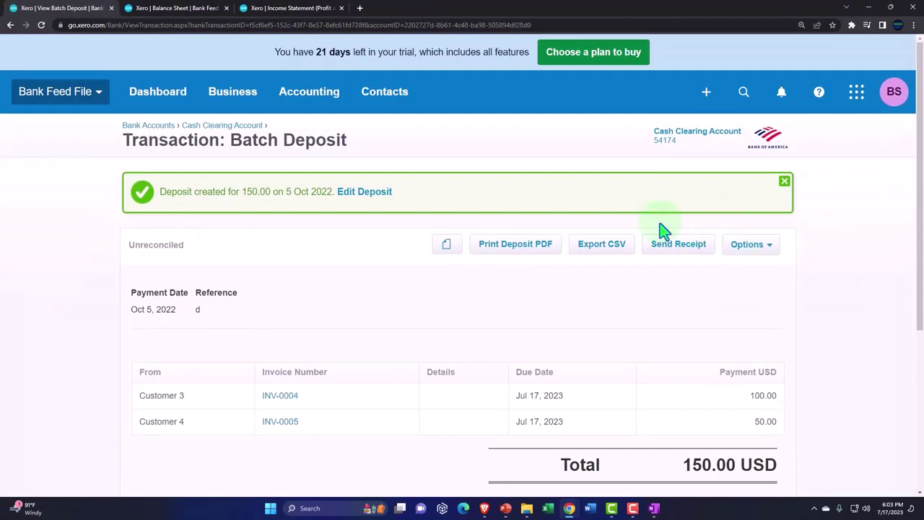
pyautogui.click(179, 8)
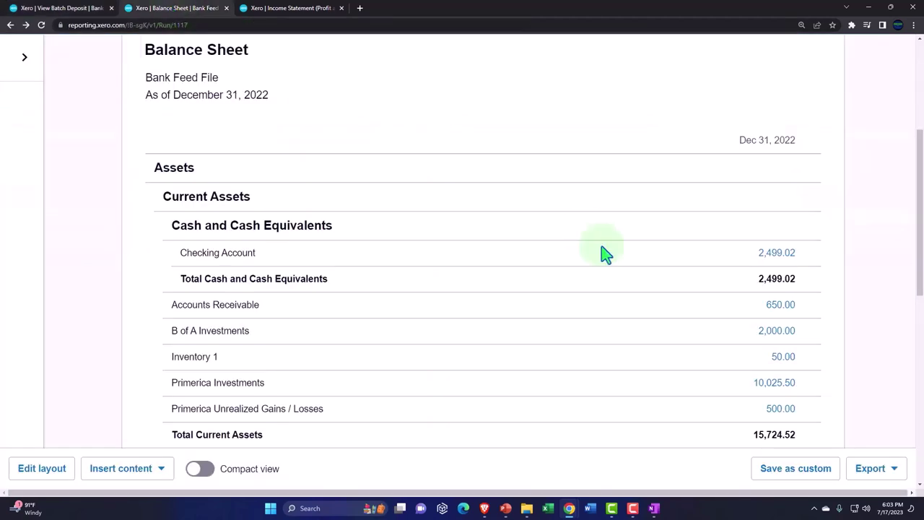
# Step: Refresh the Balance Sheet so it includes the 150.00 deposit
pyautogui.scroll(3, 582, 239)
pyautogui.click(809, 216)
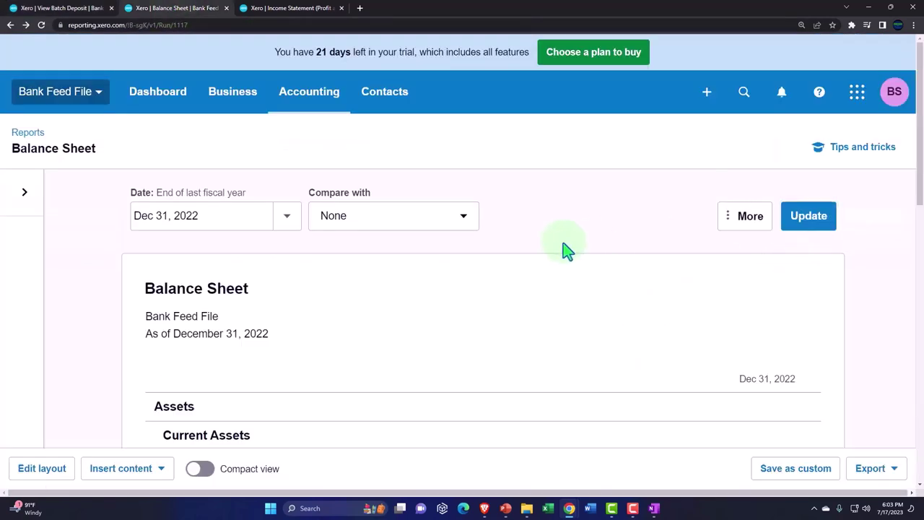
pyautogui.scroll(-2, 564, 246)
pyautogui.scroll(-2, 565, 250)
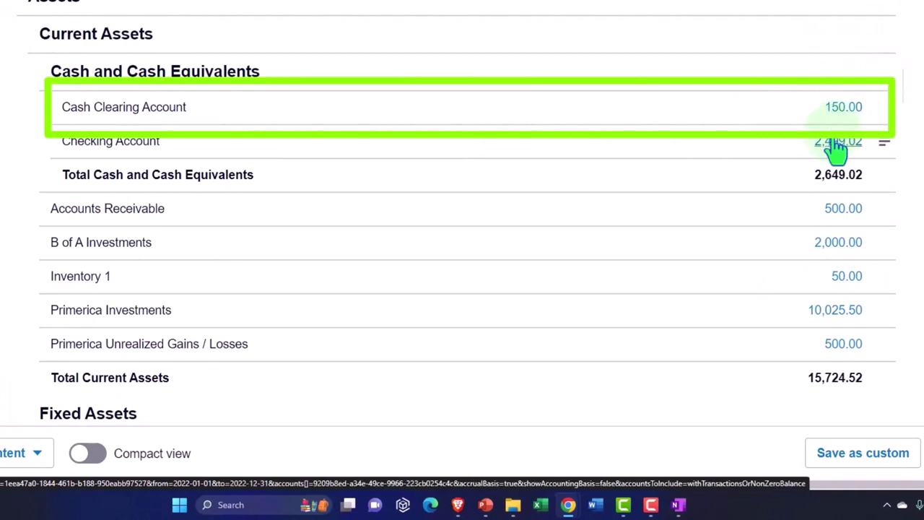
# Step: Review Accounts Receivable transactions showing Oct 5 payments of 50.00 and 100.00, then go back
pyautogui.click(847, 212)
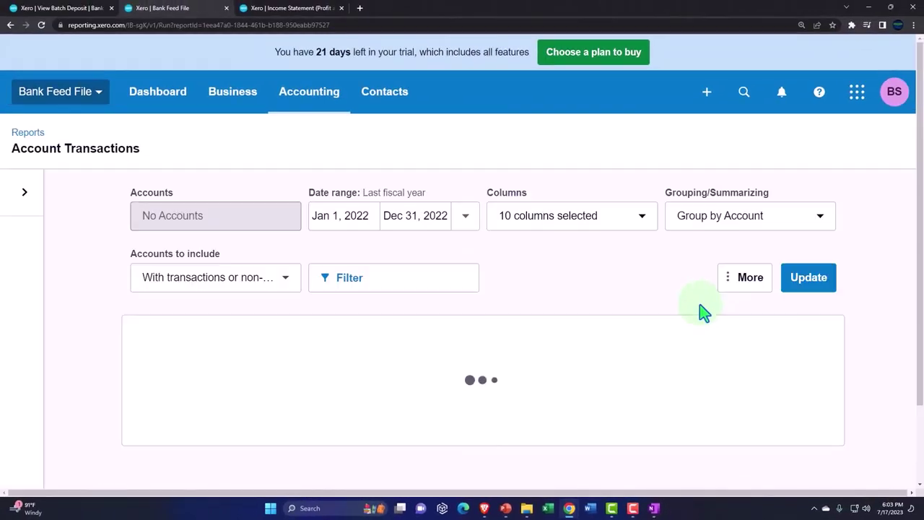
pyautogui.scroll(-5, 703, 312)
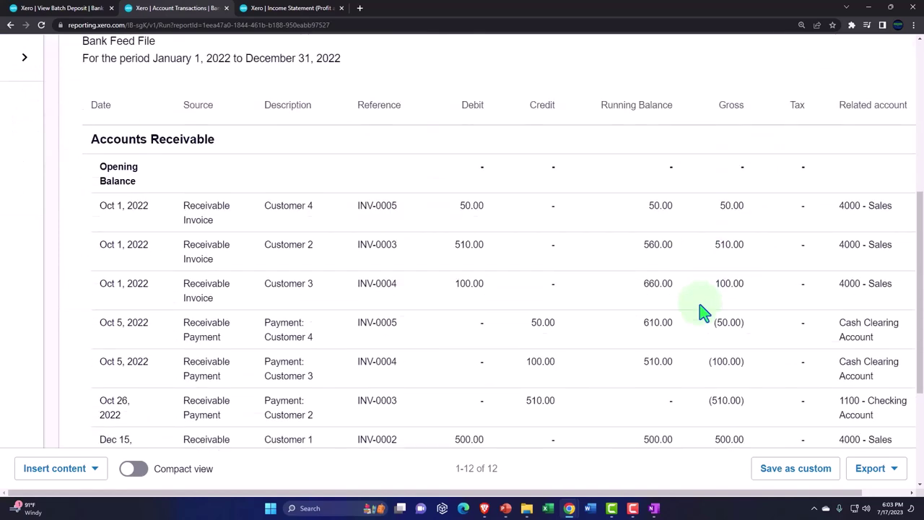
pyautogui.scroll(-2, 704, 312)
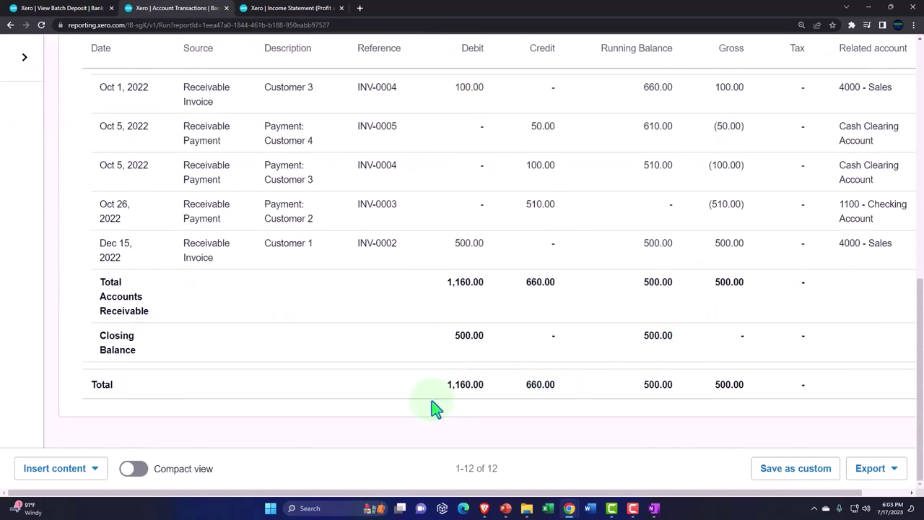
pyautogui.scroll(3, 390, 411)
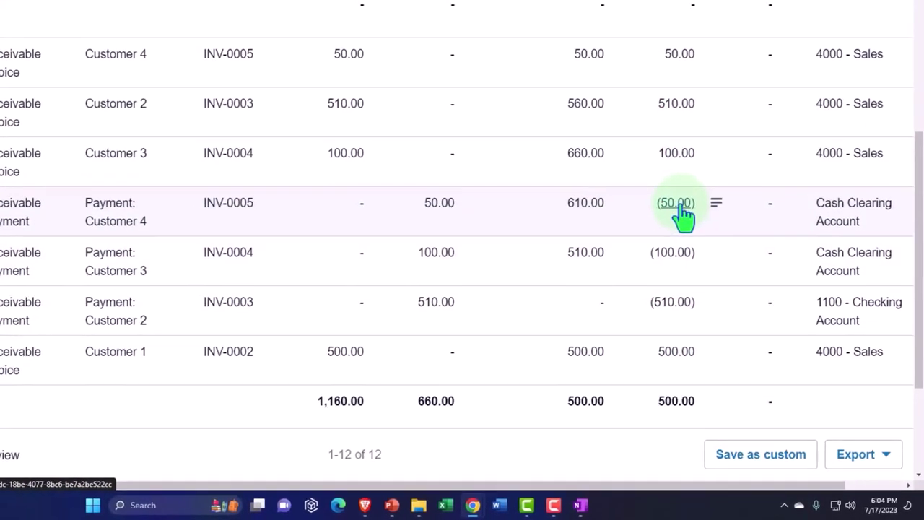
pyautogui.scroll(10, 83, 320)
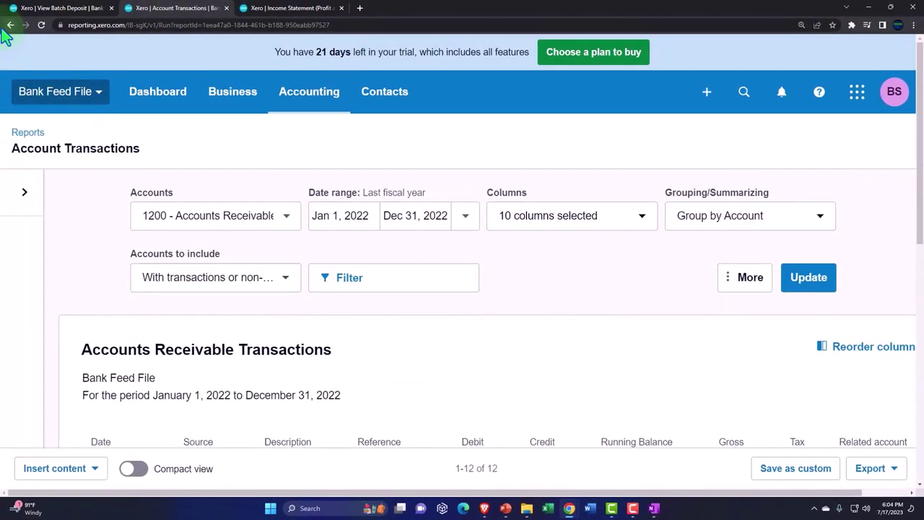
pyautogui.click(10, 25)
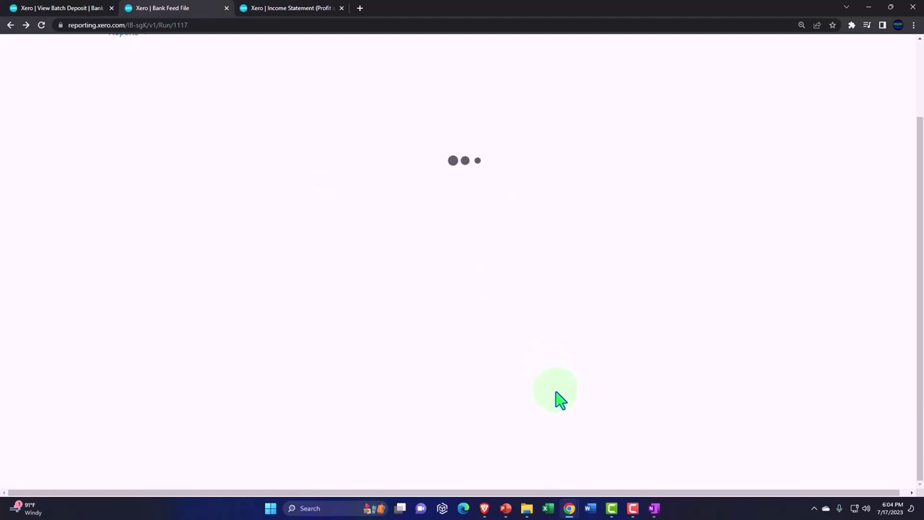
pyautogui.scroll(-3, 562, 400)
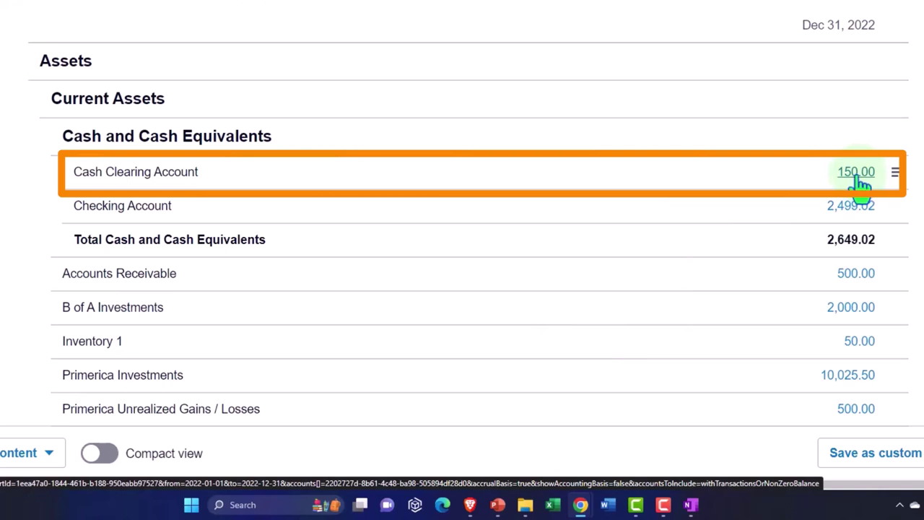
pyautogui.click(862, 179)
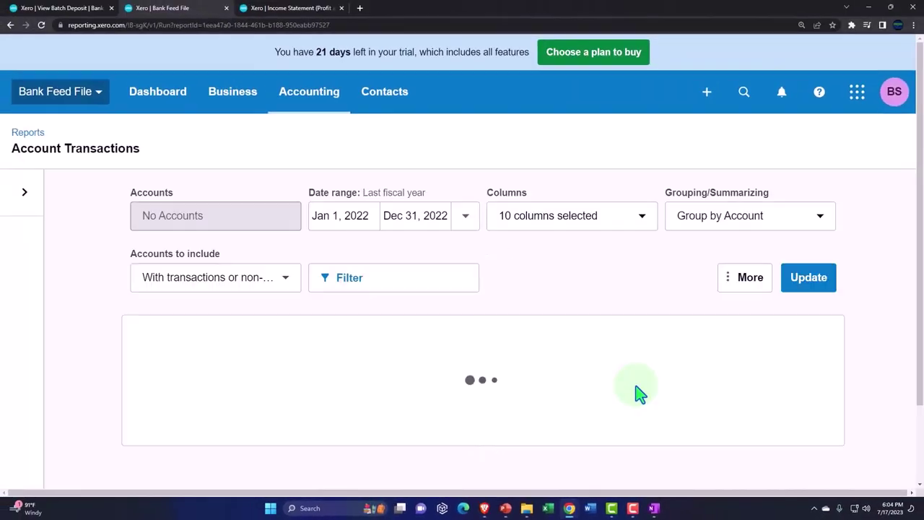
pyautogui.scroll(-3, 639, 394)
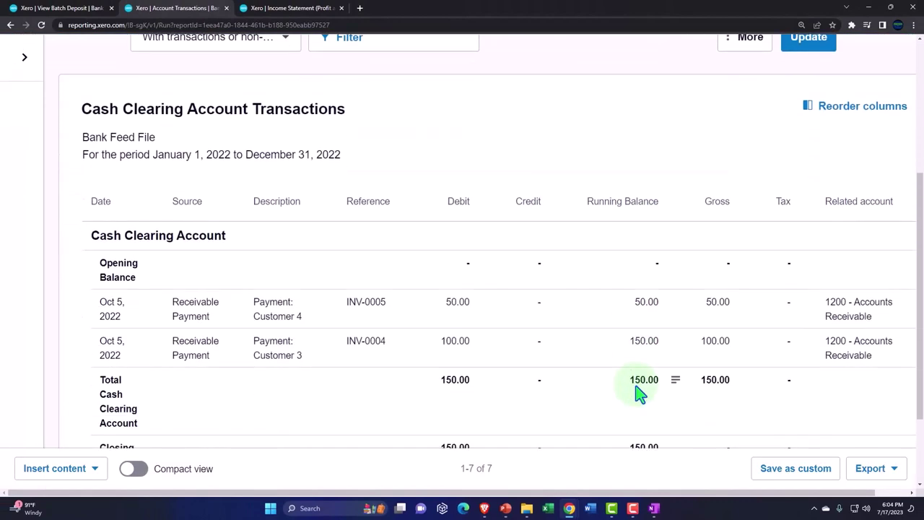
pyautogui.hotkey('ctrl', '-')
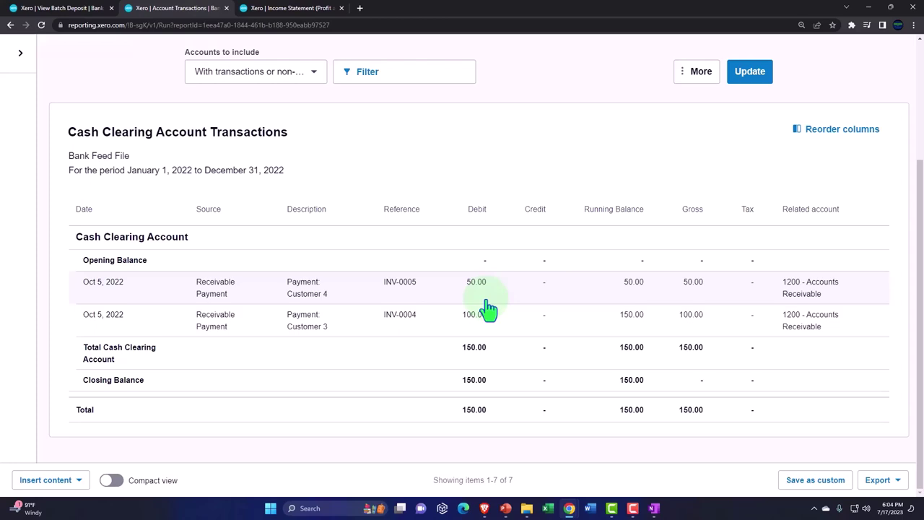
pyautogui.scroll(3, 488, 309)
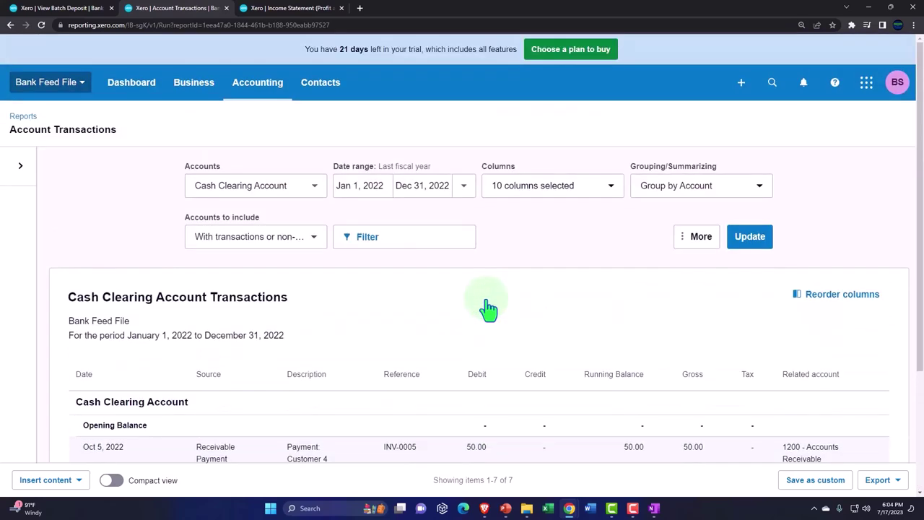
pyautogui.click(10, 27)
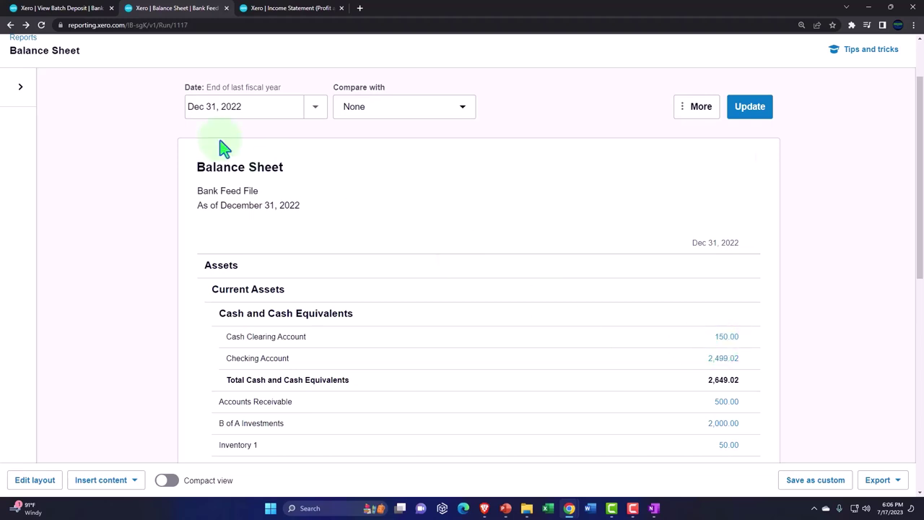
# Step: Return to the 150.00 Cash Clearing batch deposit and open the Create new menu
pyautogui.click(74, 11)
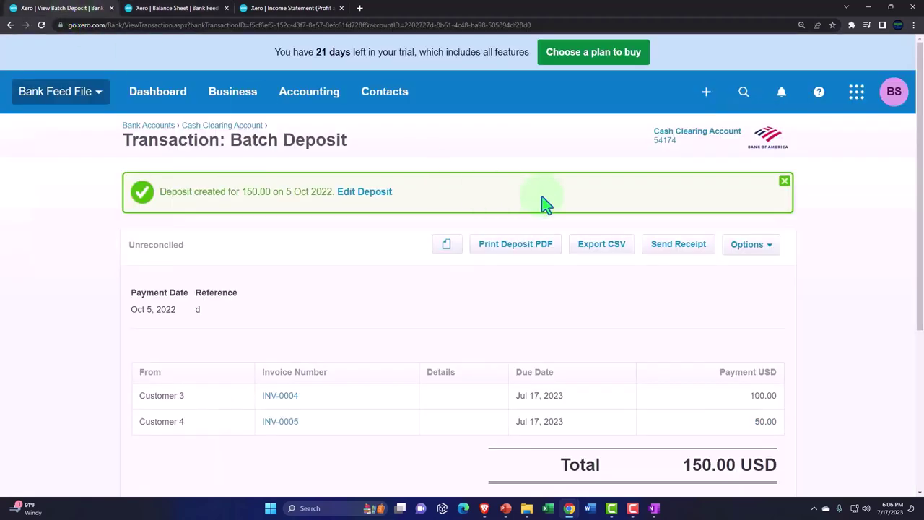
pyautogui.click(707, 92)
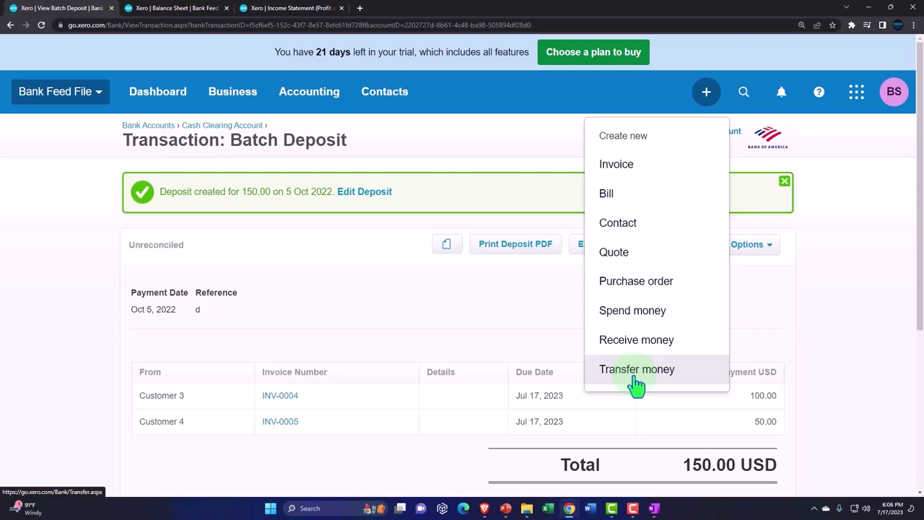
# Step: Start a money transfer from Cash Clearing Account to Checking Account
pyautogui.click(636, 371)
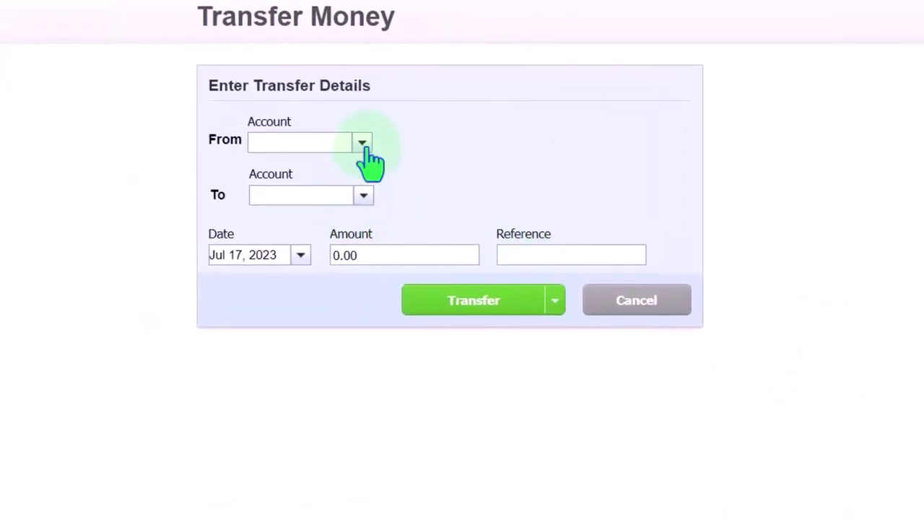
pyautogui.click(362, 142)
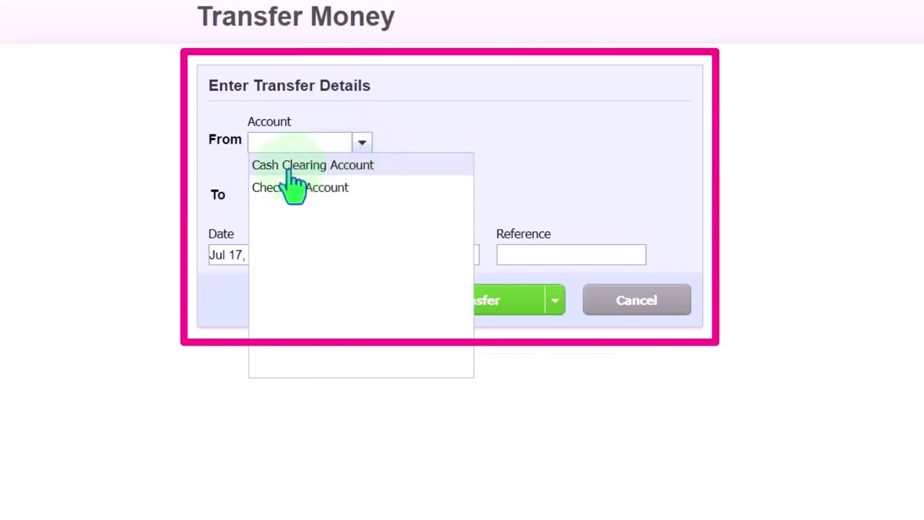
pyautogui.click(292, 171)
pyautogui.click(364, 195)
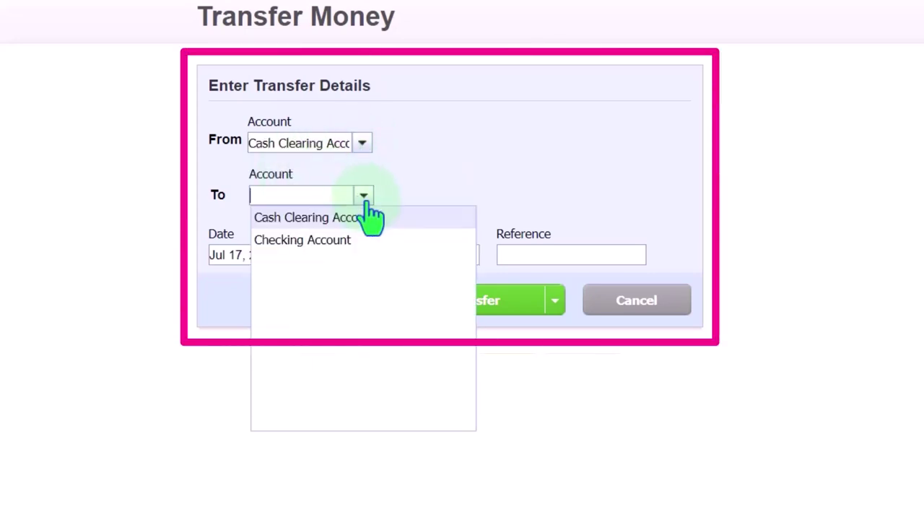
pyautogui.click(350, 243)
# Step: Set the transfer date to Oct 7, 2022
pyautogui.click(301, 256)
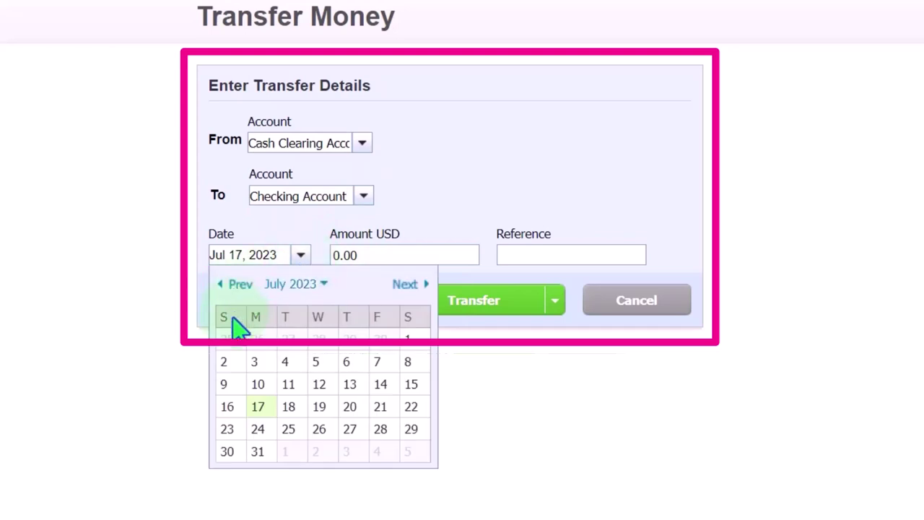
pyautogui.click(238, 287)
pyautogui.click(238, 288)
pyautogui.click(239, 287)
pyautogui.click(239, 287)
pyautogui.click(238, 287)
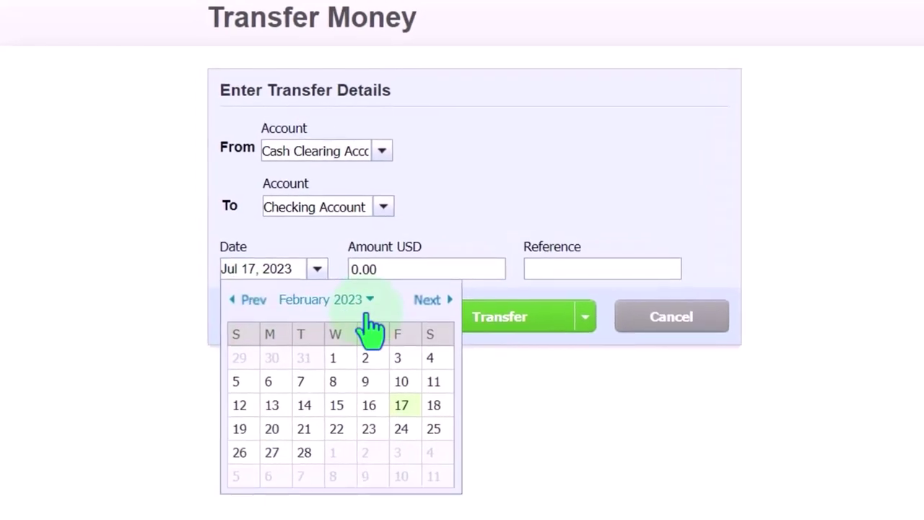
pyautogui.click(334, 284)
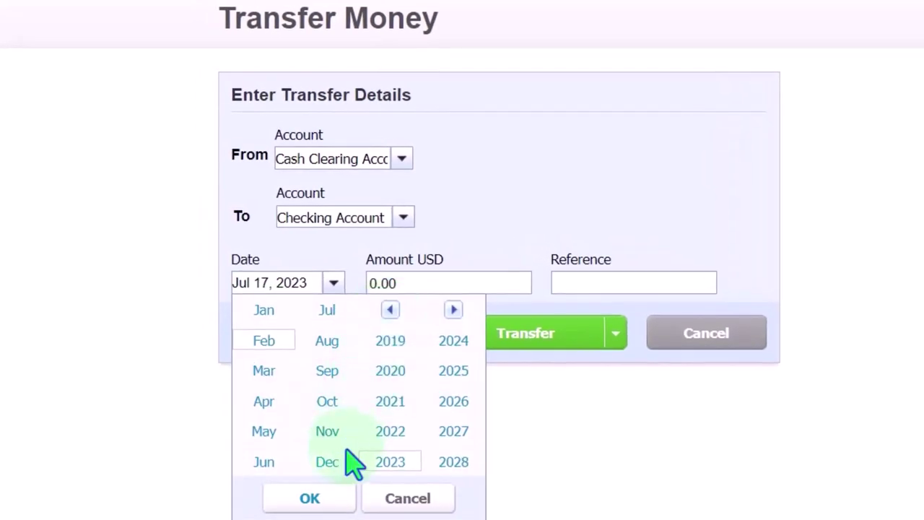
pyautogui.click(392, 435)
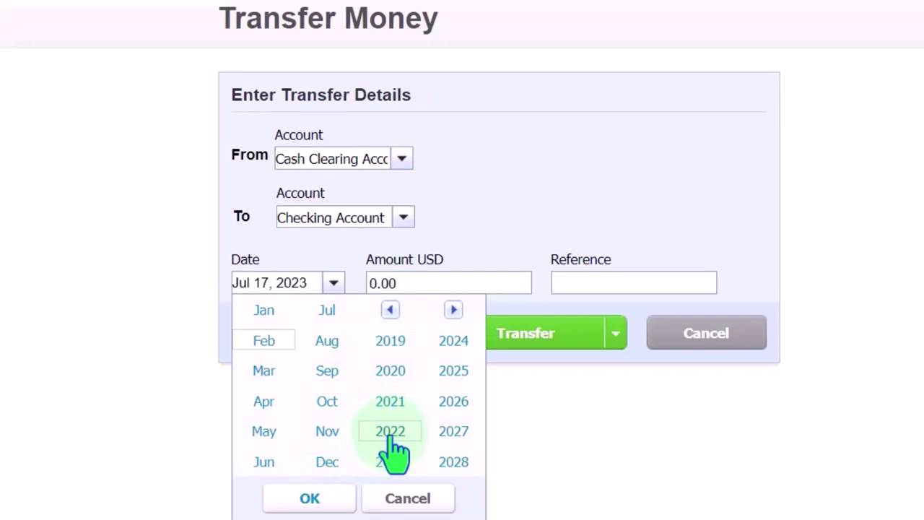
pyautogui.click(330, 405)
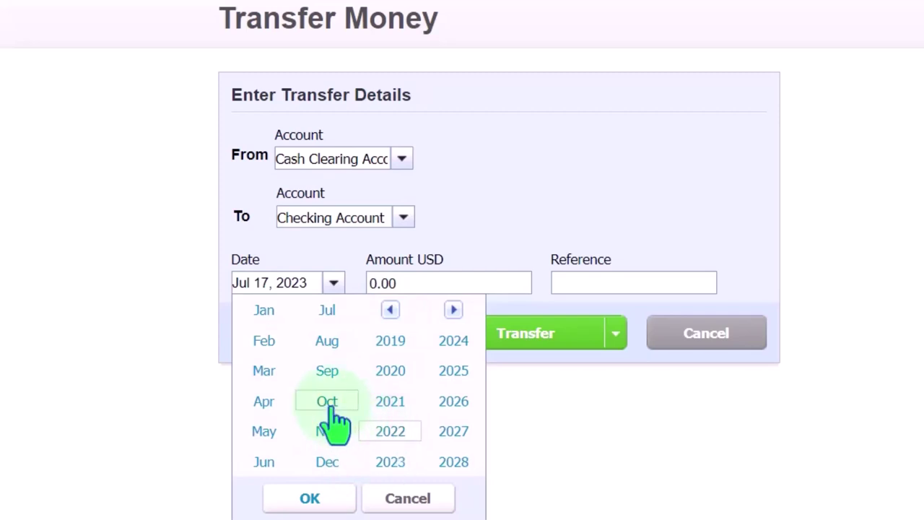
pyautogui.click(340, 498)
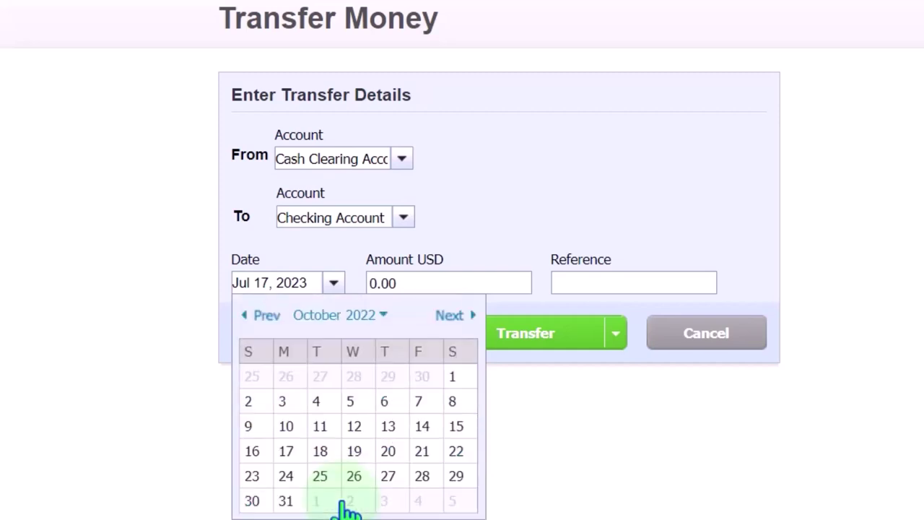
pyautogui.click(419, 401)
# Step: Enter a transfer amount of 150 with reference 'Dep'
pyautogui.click(409, 284)
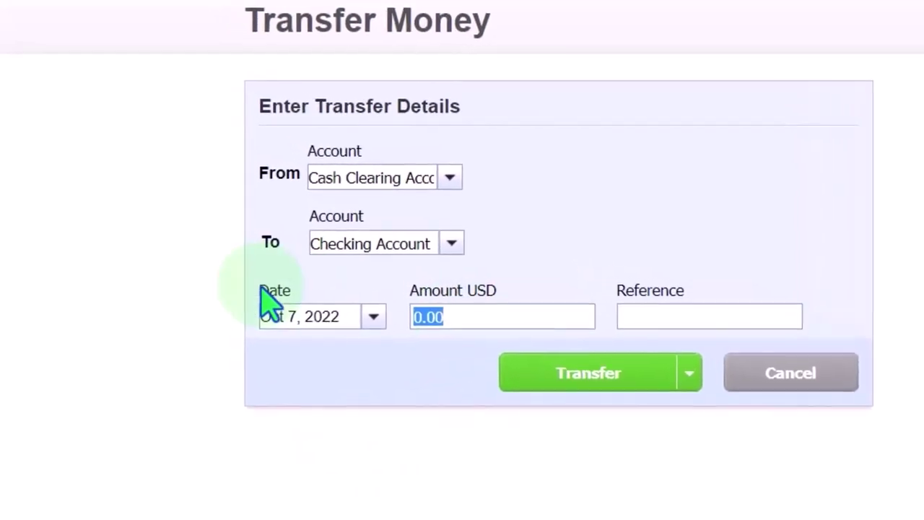
pyautogui.write('150')
pyautogui.press('Tab')
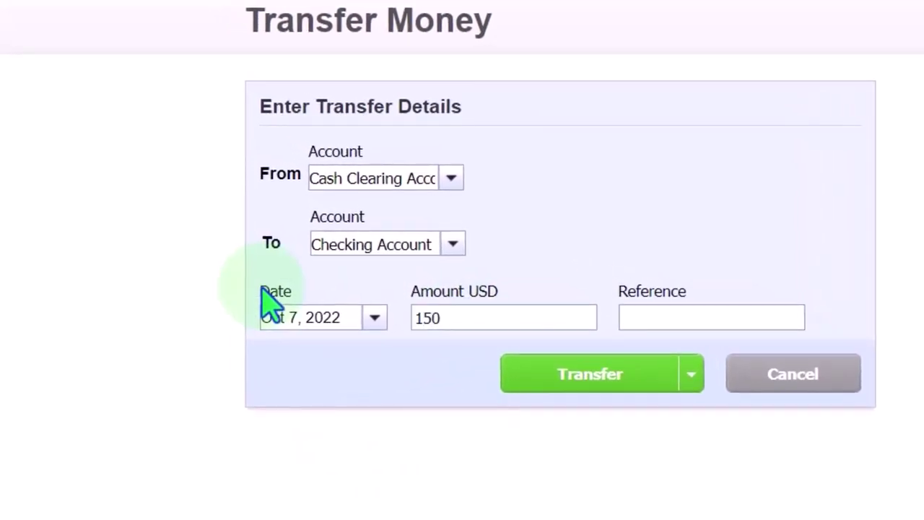
pyautogui.write('Dep')
# Step: Submit the 150 transfer and refresh the Balance Sheet figures
pyautogui.click(581, 377)
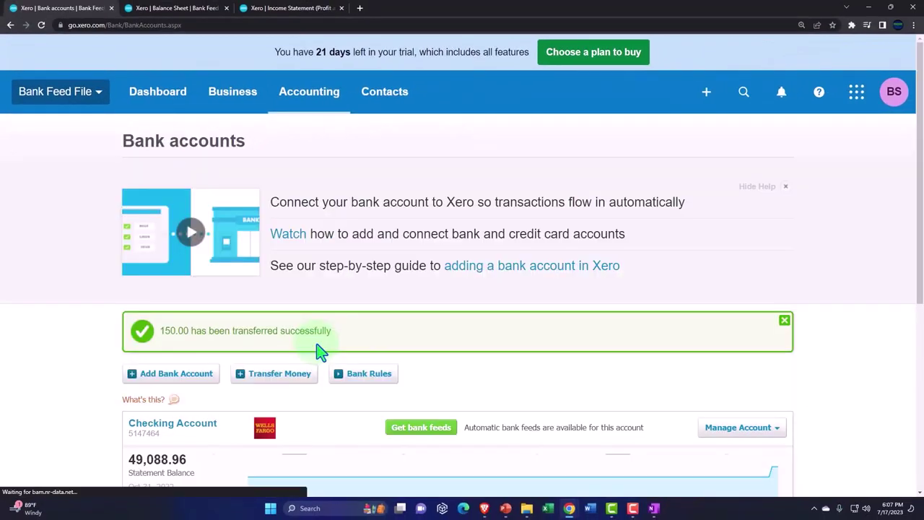
pyautogui.click(180, 10)
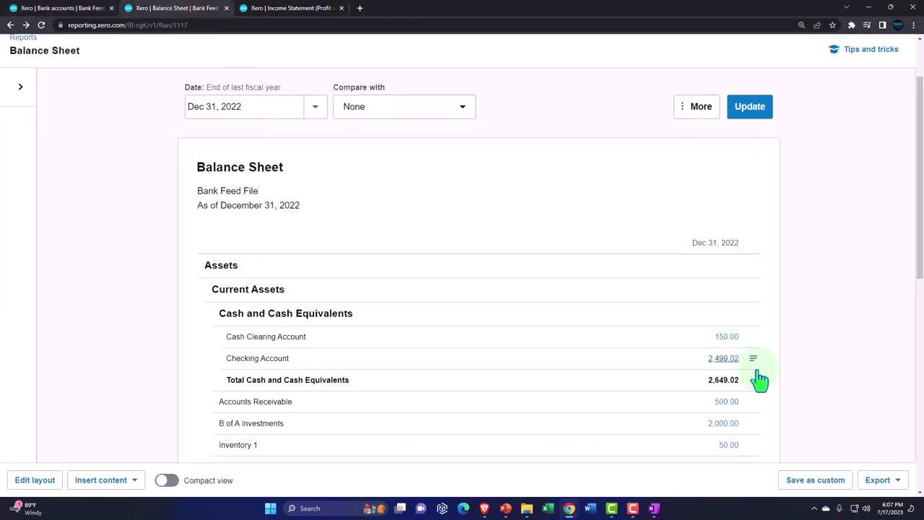
pyautogui.scroll(-1, 773, 383)
pyautogui.click(747, 106)
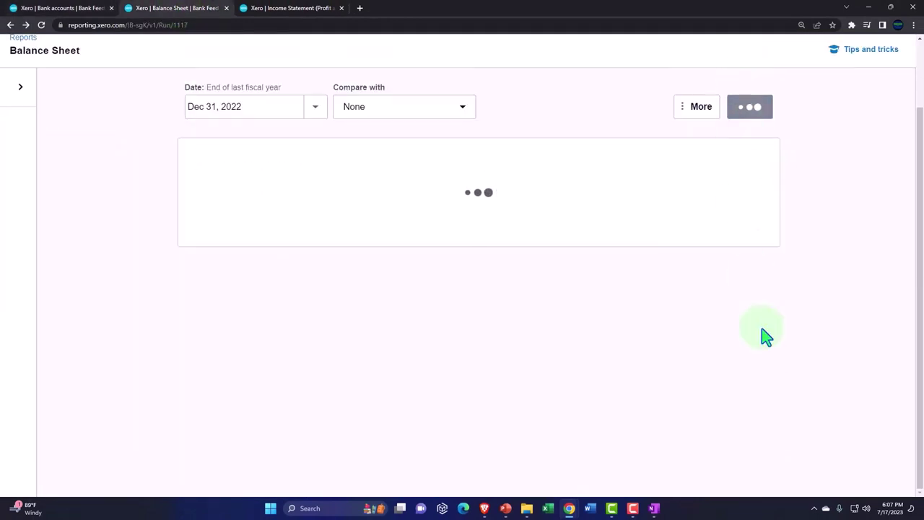
pyautogui.scroll(-1, 767, 336)
pyautogui.scroll(-1, 767, 336)
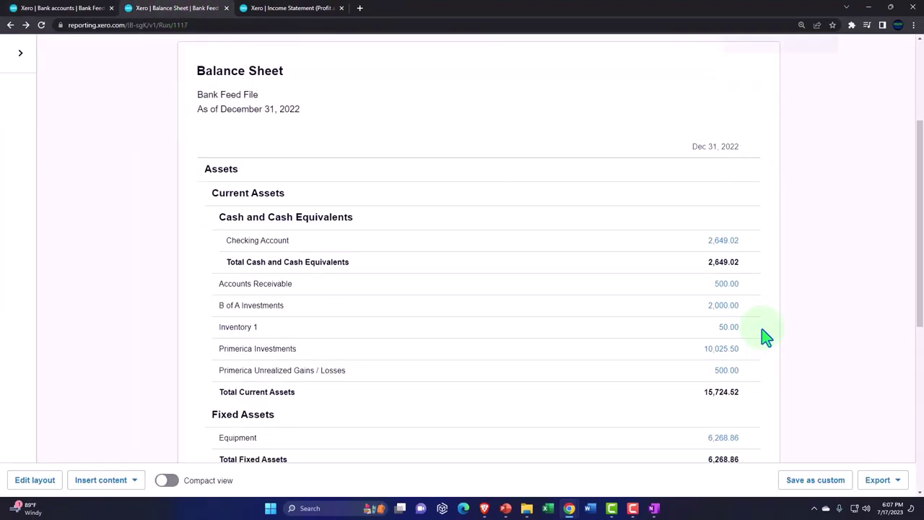
pyautogui.scroll(2, 767, 336)
# Step: Review the Checking Account's 2,649.02 transactions, including the Oct 7 transfer from Cash Clearing
pyautogui.click(789, 287)
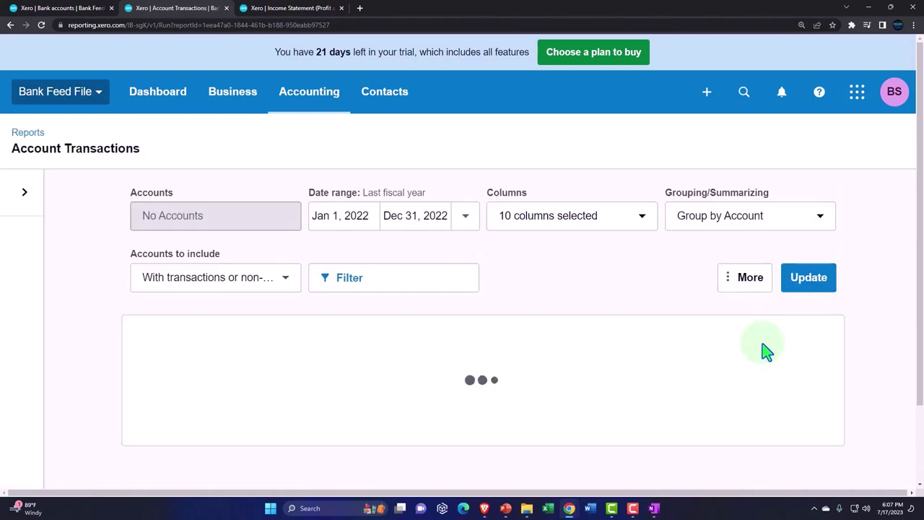
pyautogui.scroll(-2, 765, 348)
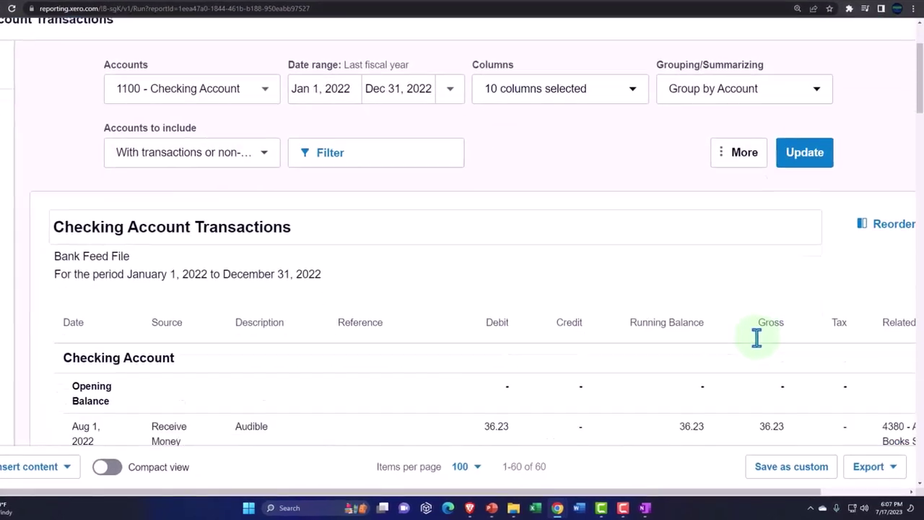
pyautogui.scroll(-3, 756, 338)
pyautogui.hotkey('ctrl', '-')
pyautogui.scroll(-2, 756, 339)
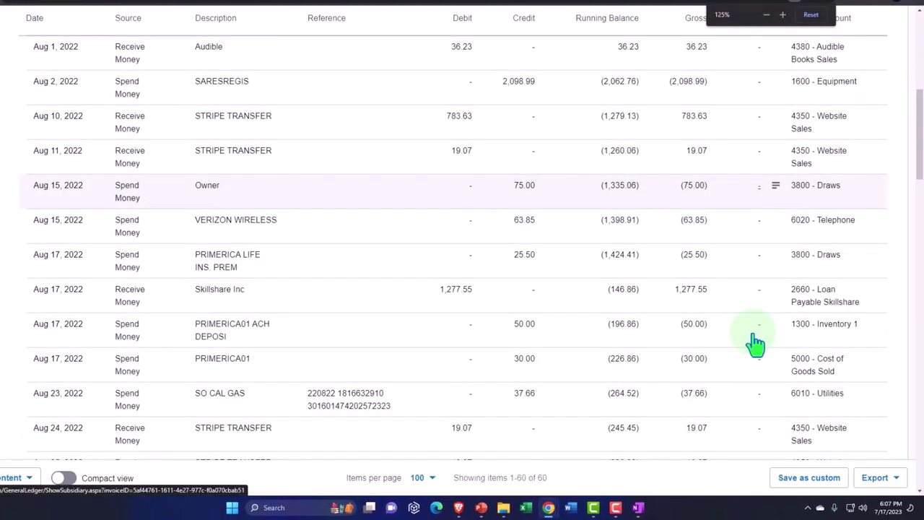
pyautogui.scroll(-3, 756, 345)
pyautogui.scroll(-3, 756, 346)
pyautogui.scroll(-1, 754, 343)
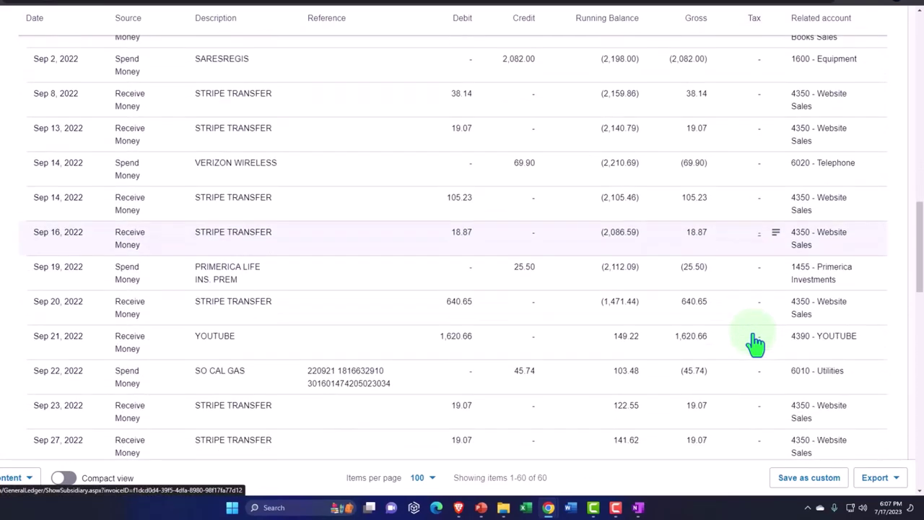
pyautogui.scroll(-2, 754, 343)
pyautogui.scroll(-4, 755, 343)
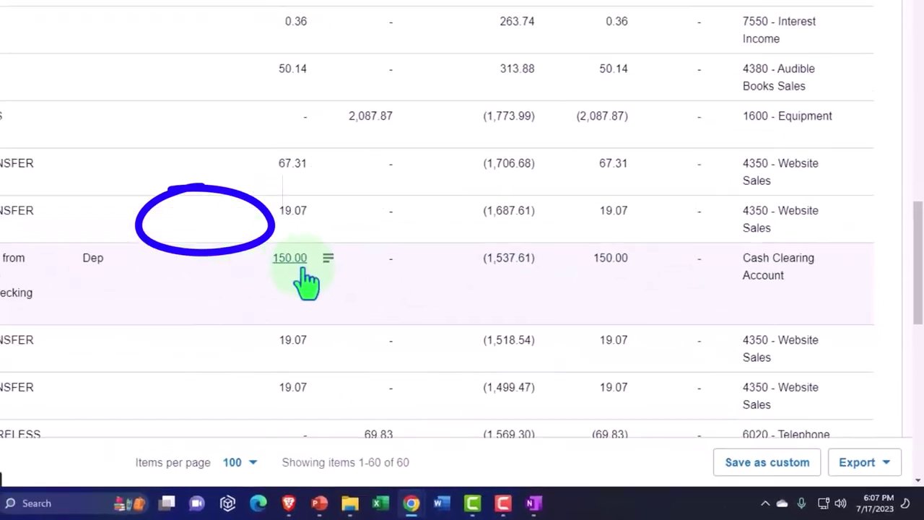
pyautogui.scroll(2, 59, 343)
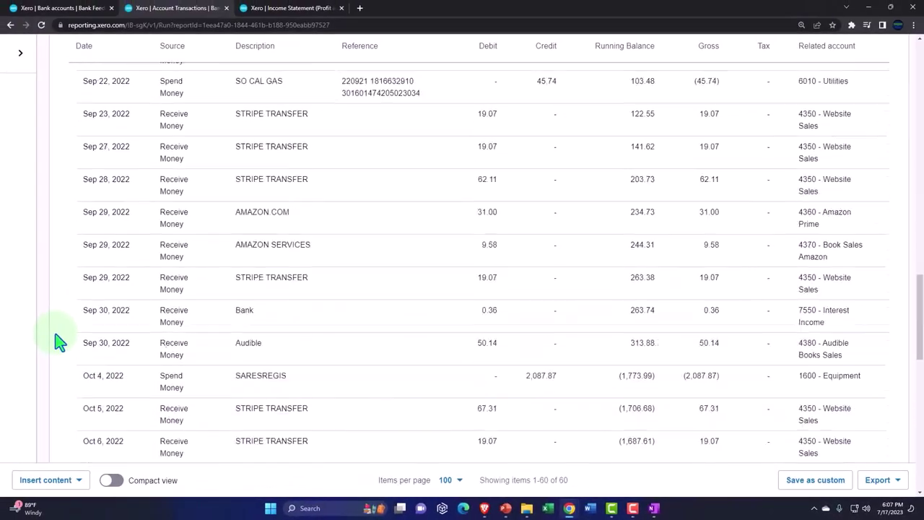
pyautogui.scroll(20, 59, 343)
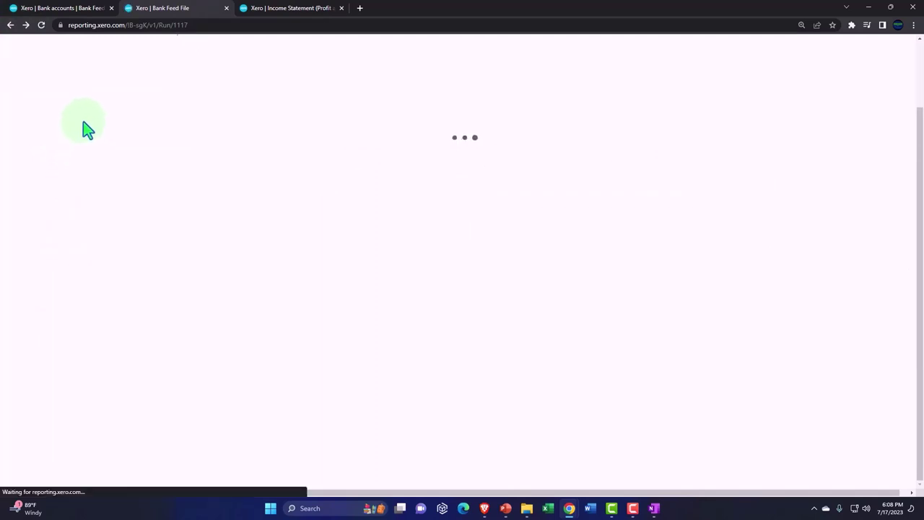
# Step: Reload Bank accounts and open Checking Account via Manage Account > Account Transactions
pyautogui.click(83, 9)
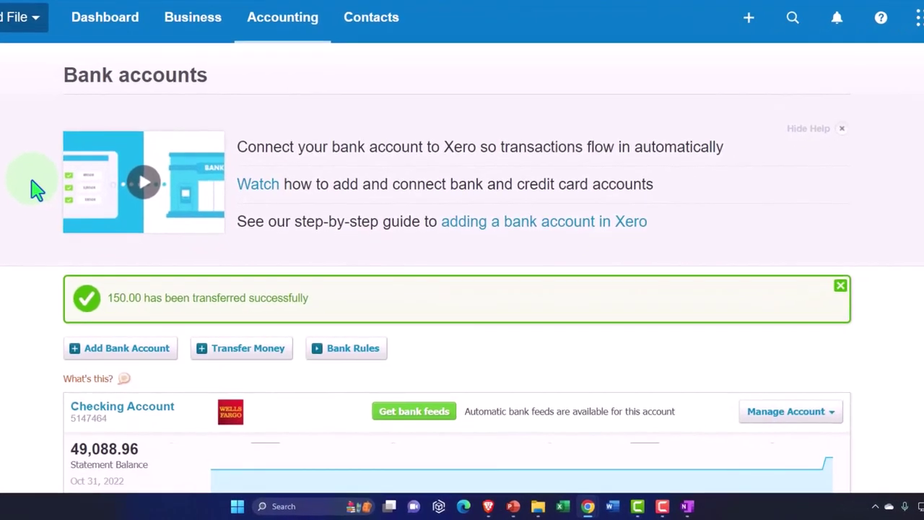
pyautogui.scroll(-5, 36, 189)
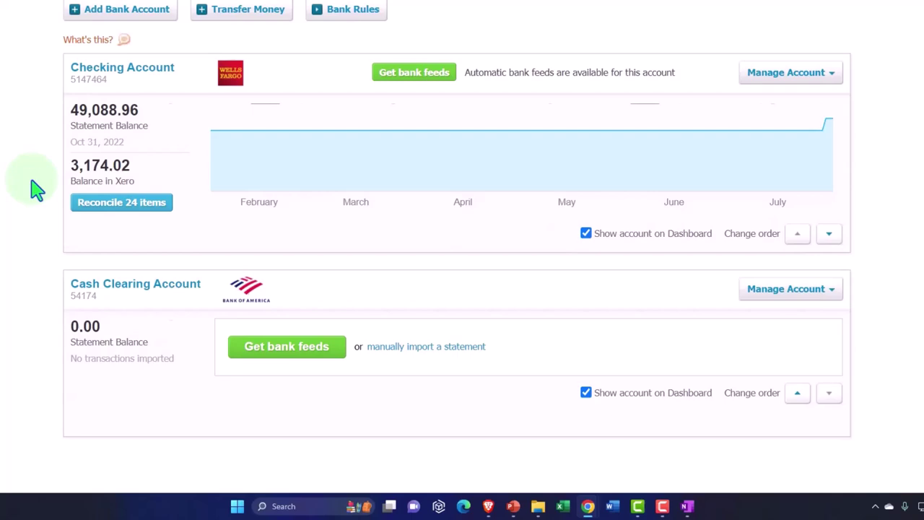
pyautogui.scroll(5, 426, 77)
pyautogui.click(318, 41)
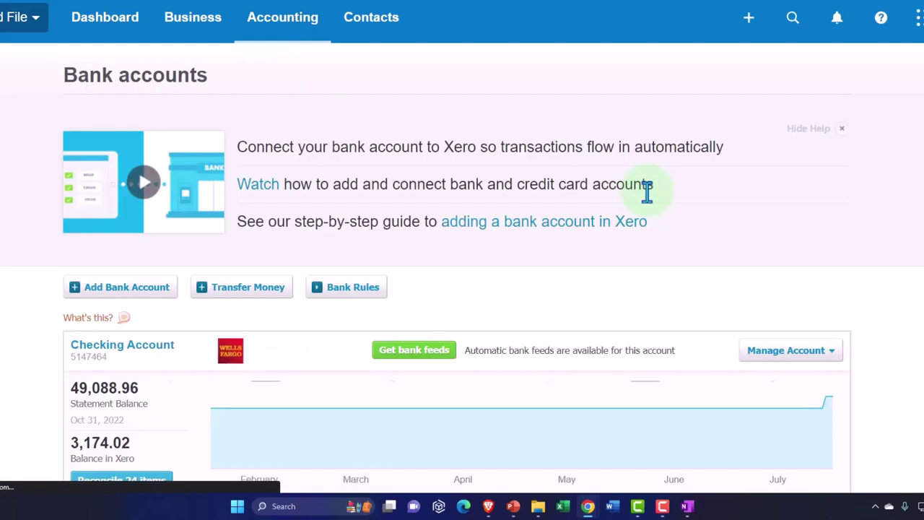
pyautogui.scroll(-3, 646, 191)
pyautogui.click(823, 139)
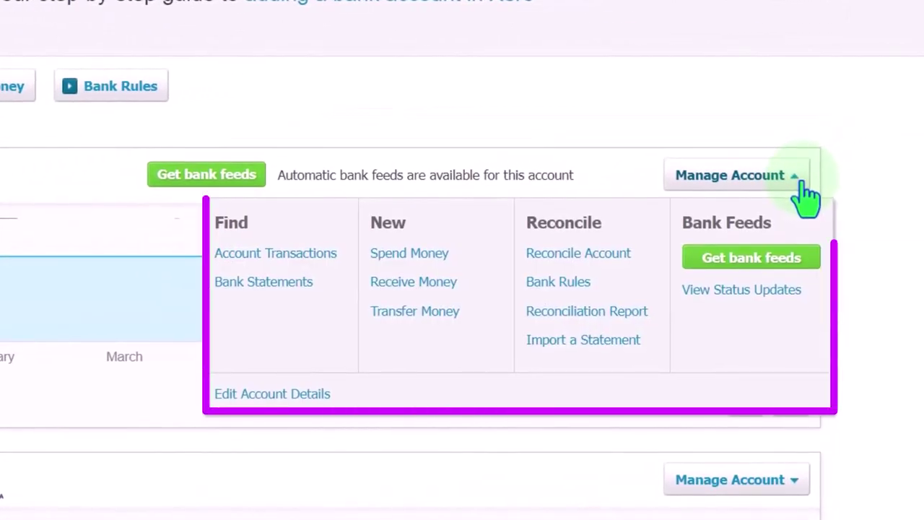
pyautogui.click(302, 255)
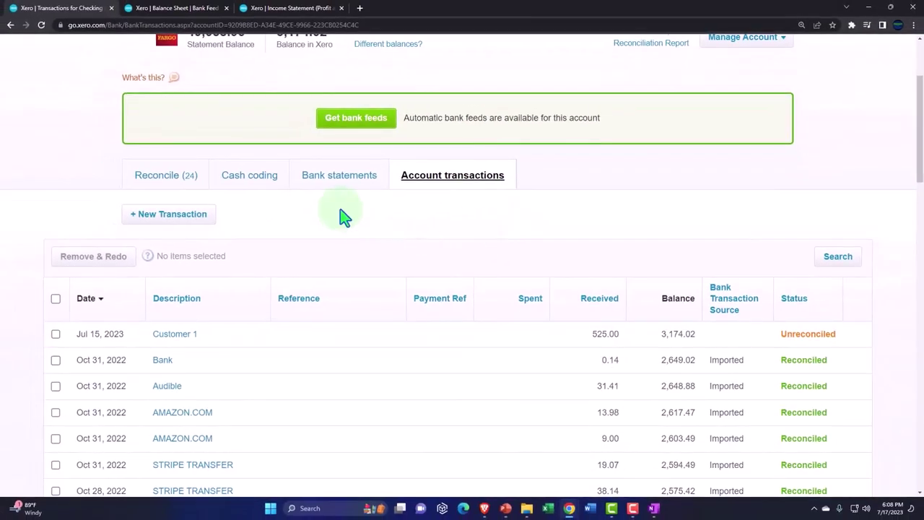
# Step: Match the Oct 21 150.00 statement line to the Cash Clearing Account transfer and confirm it
pyautogui.click(163, 179)
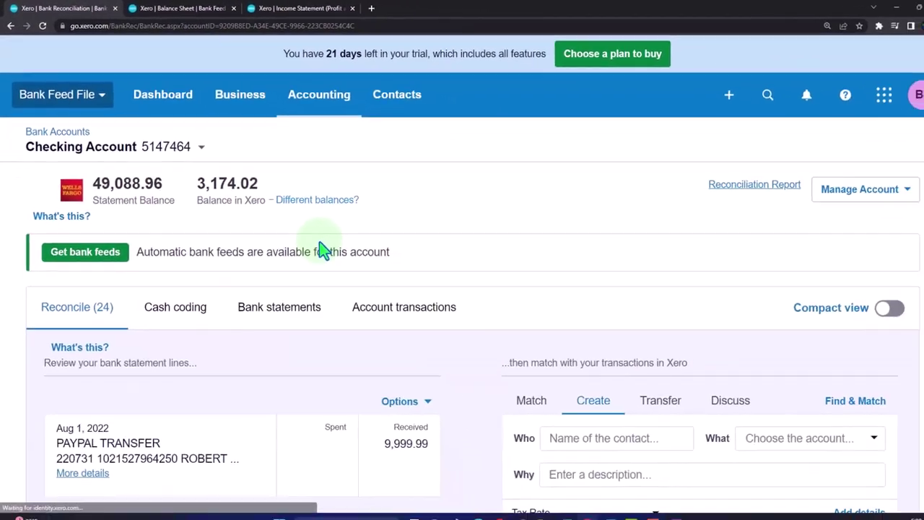
pyautogui.scroll(-3, 433, 337)
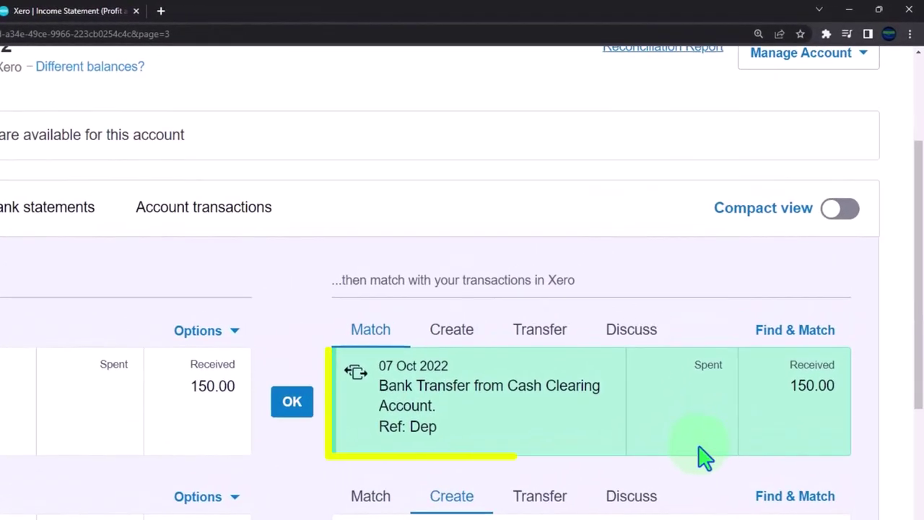
pyautogui.scroll(-1, 704, 456)
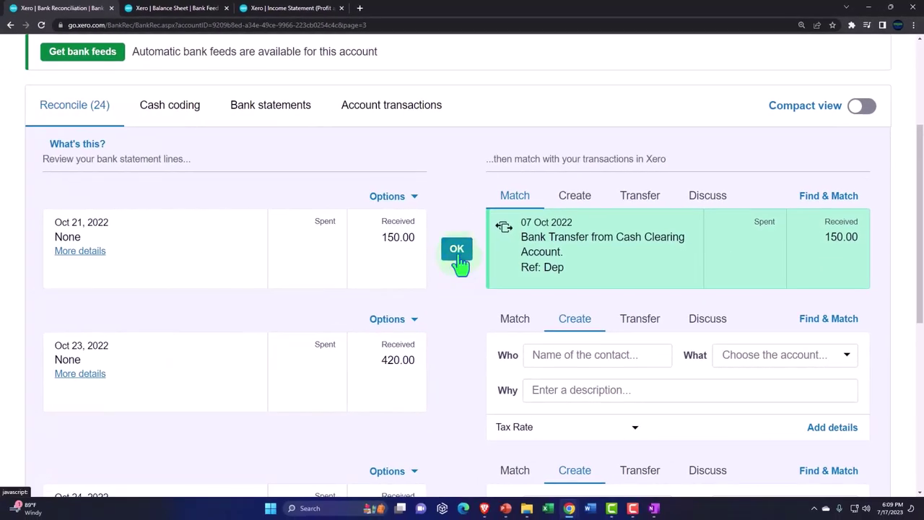
pyautogui.click(457, 252)
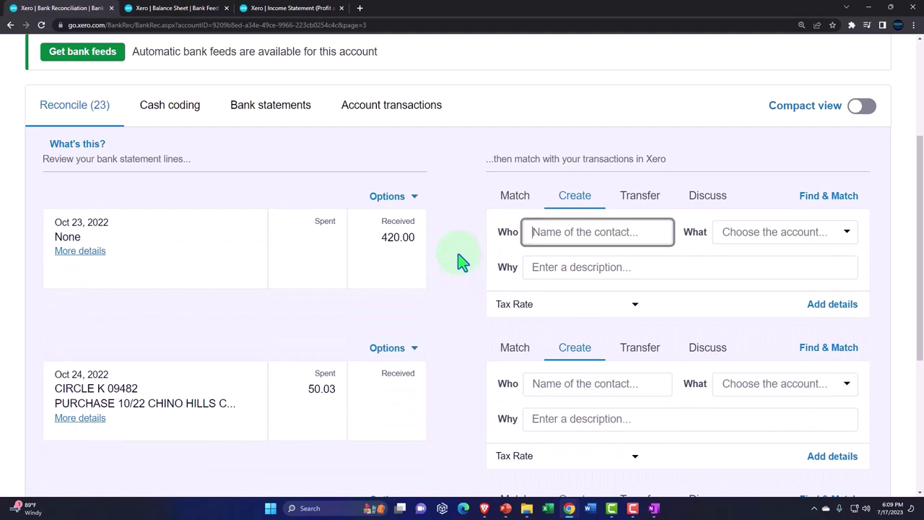
# Step: Update the Balance Sheet and Income Statement reports with the latest figures
pyautogui.click(194, 13)
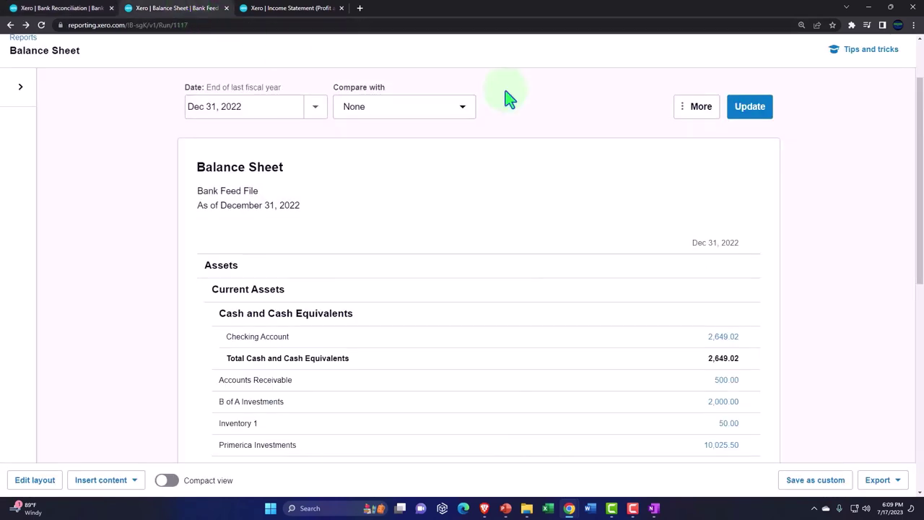
pyautogui.click(742, 122)
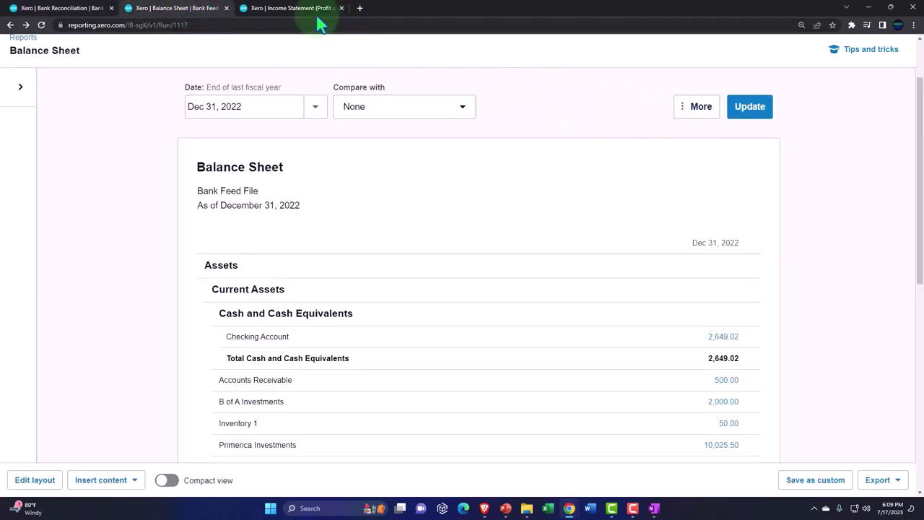
pyautogui.click(303, 13)
pyautogui.click(745, 115)
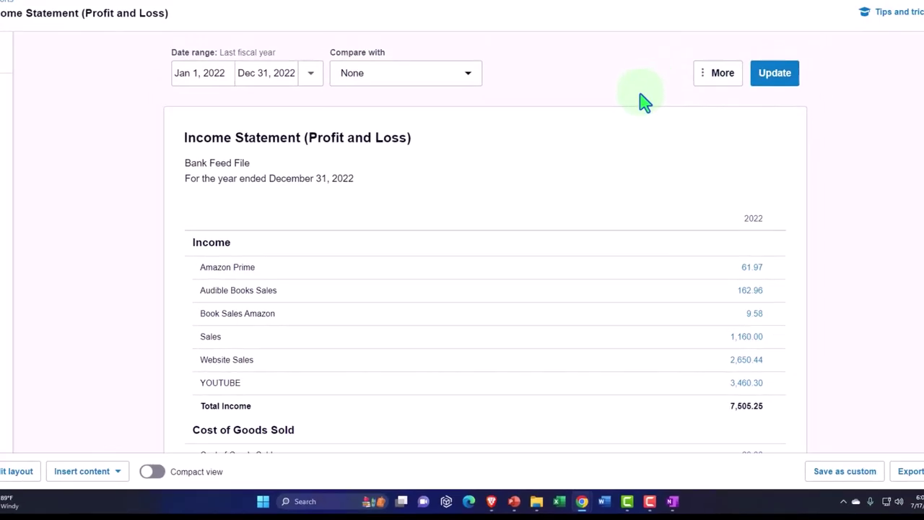
# Step: Duplicate the Income Statement into a new tab and bring up the Accounting menu
pyautogui.rightClick(305, 2)
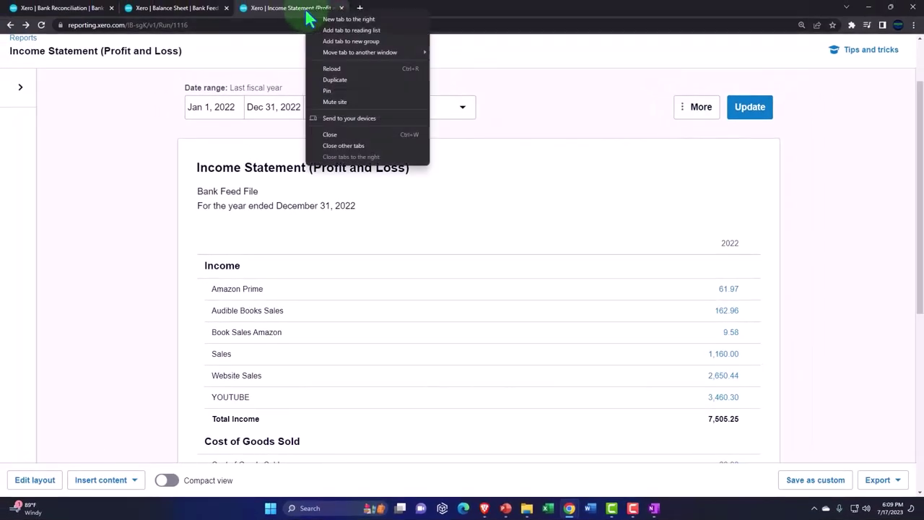
pyautogui.click(335, 80)
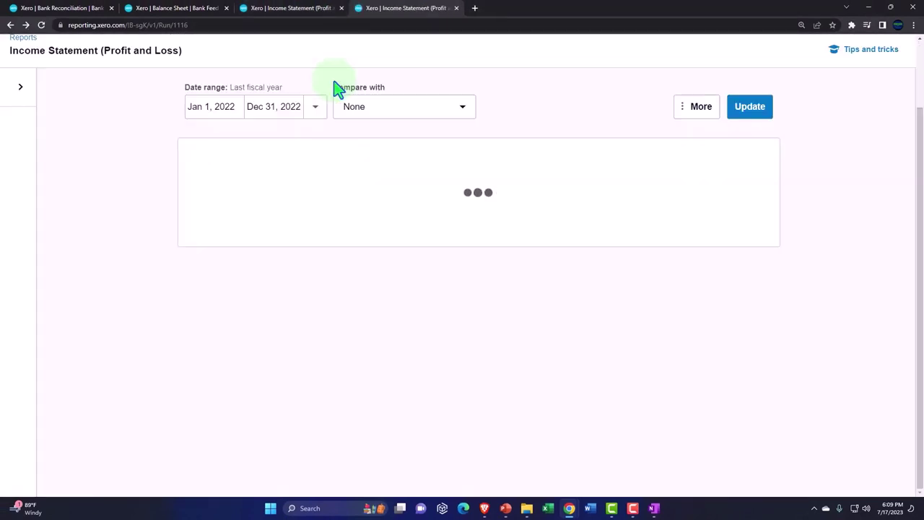
pyautogui.scroll(1, 343, 123)
pyautogui.click(260, 95)
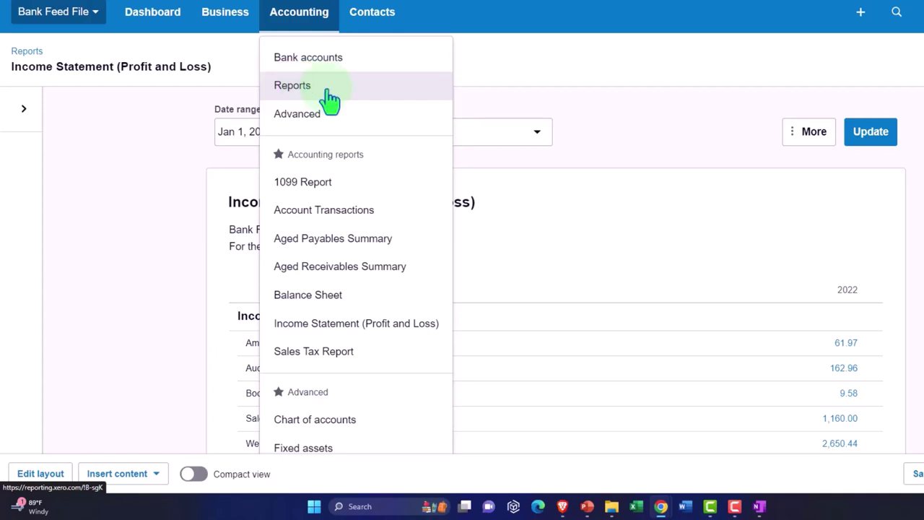
# Step: Find the Trial Balance report by searching 'tri' in the reports list and open it
pyautogui.click(328, 96)
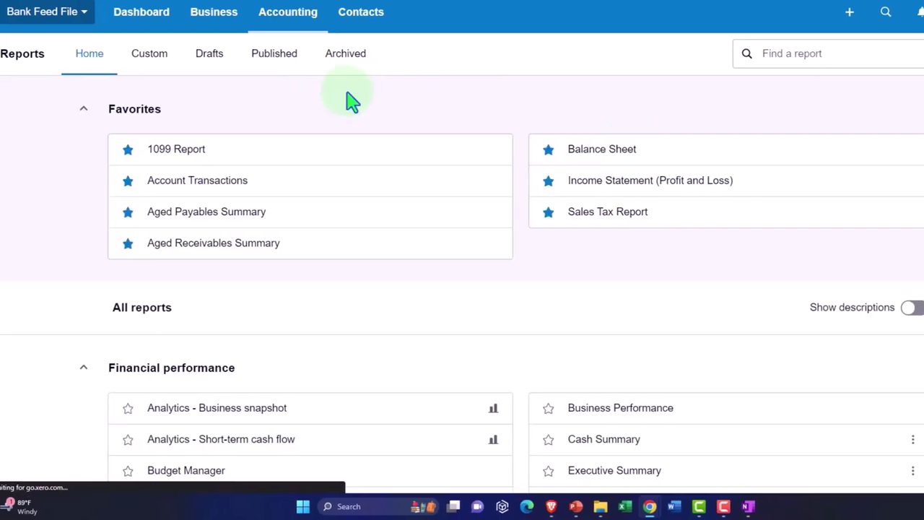
pyautogui.click(801, 52)
pyautogui.write('tri')
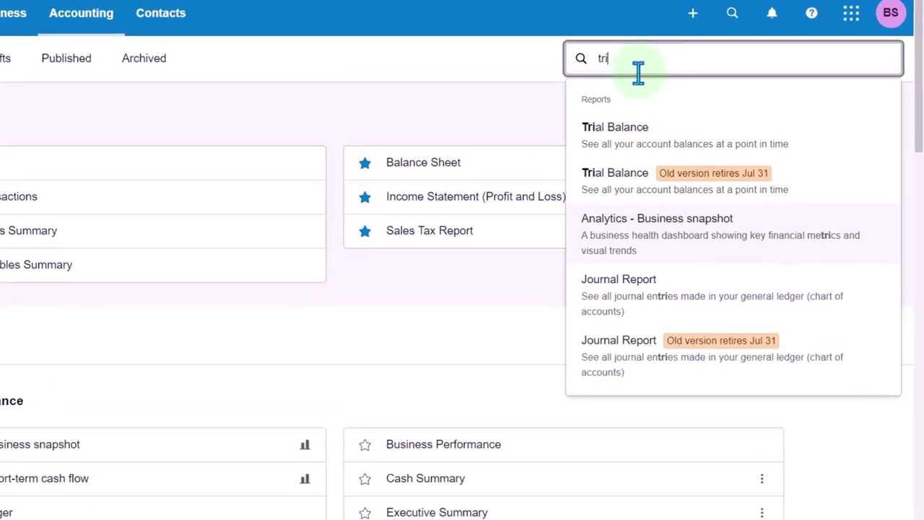
pyautogui.click(618, 148)
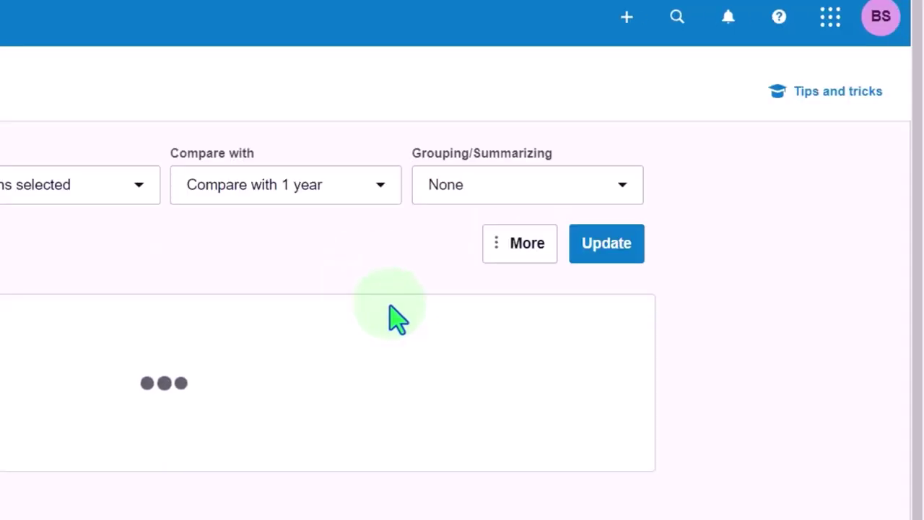
# Step: Update the Trial Balance and review its rows, with debit and credit totals of 22,490.09
pyautogui.scroll(-3, 394, 316)
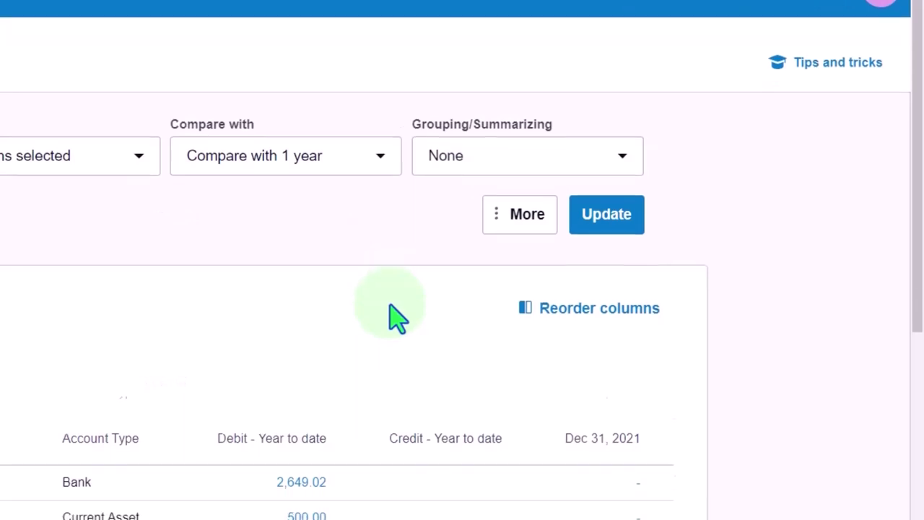
pyautogui.scroll(2, 415, 289)
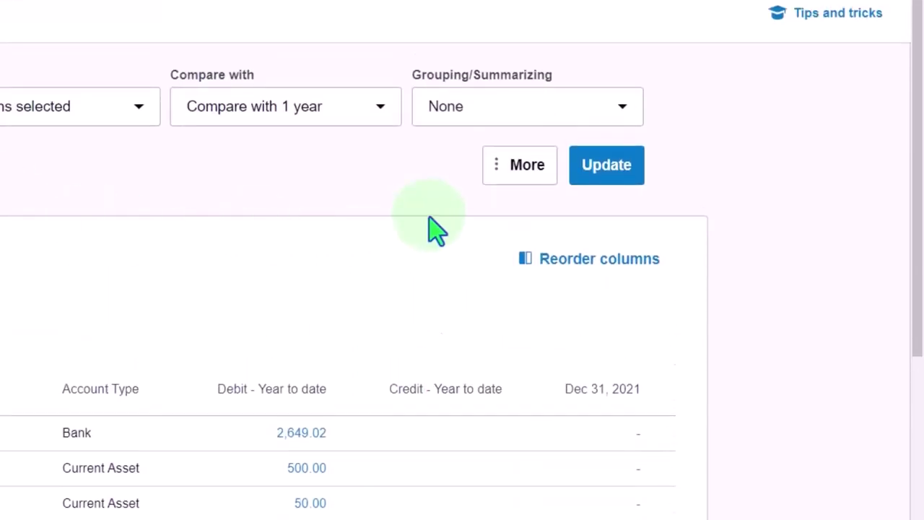
pyautogui.click(602, 173)
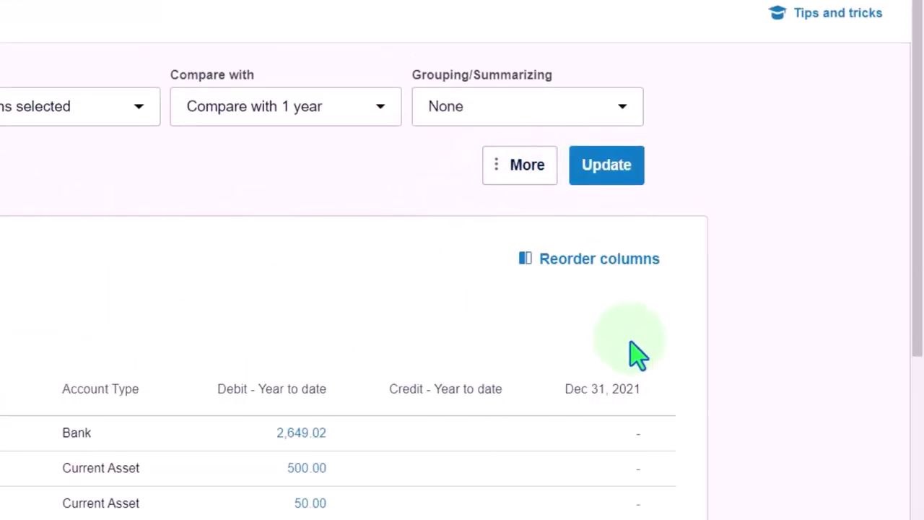
pyautogui.scroll(-3, 635, 353)
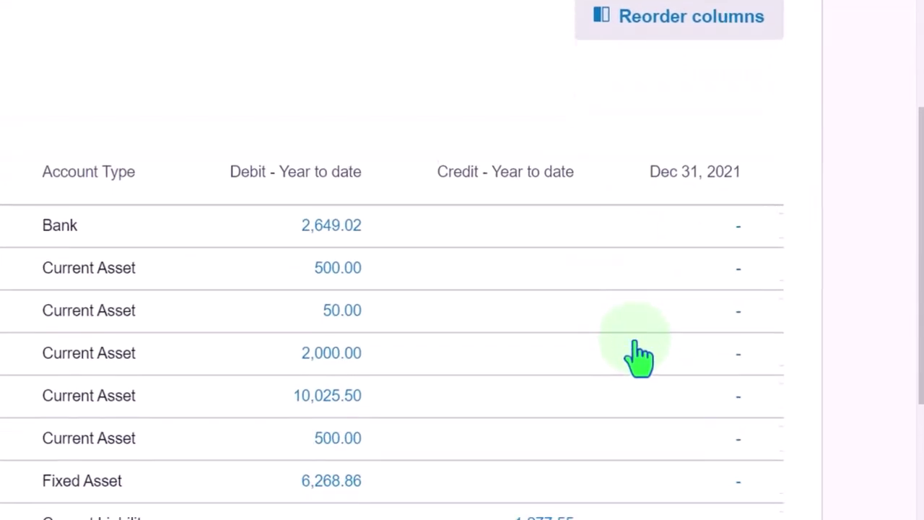
pyautogui.scroll(-4, 639, 353)
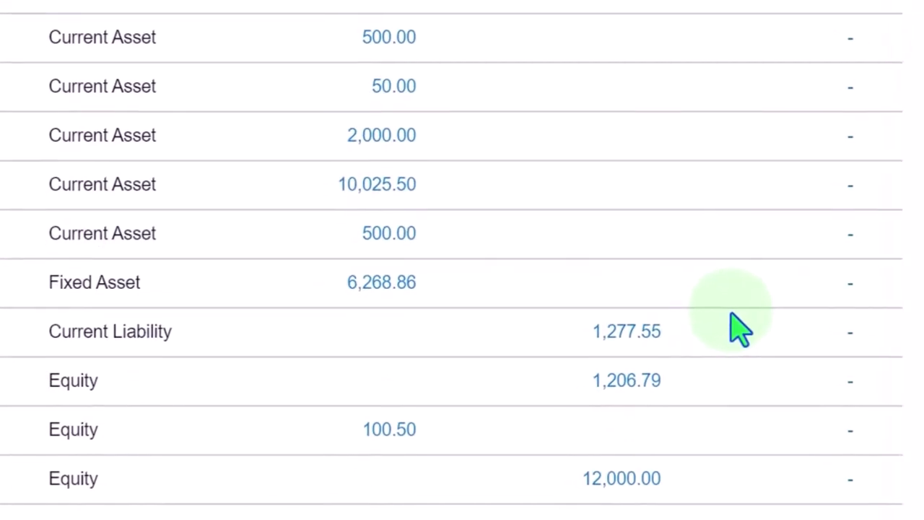
pyautogui.scroll(-3, 749, 326)
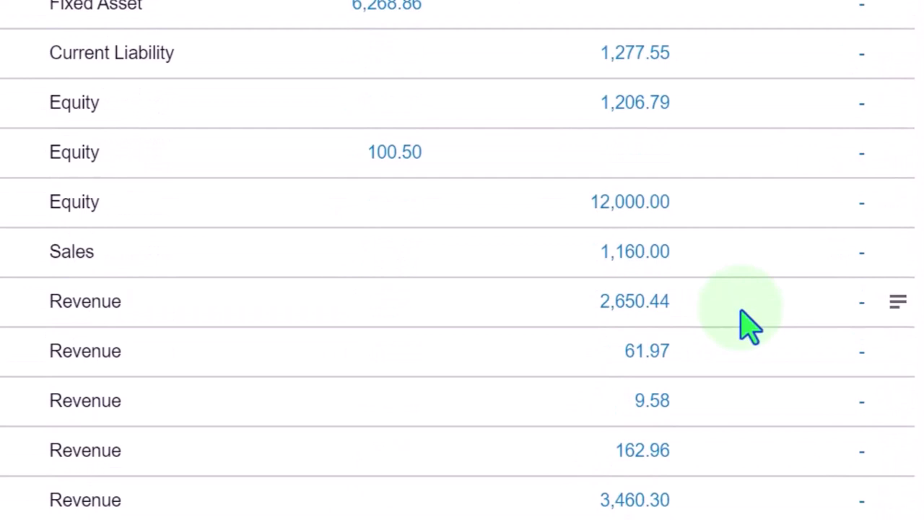
pyautogui.scroll(-2, 749, 326)
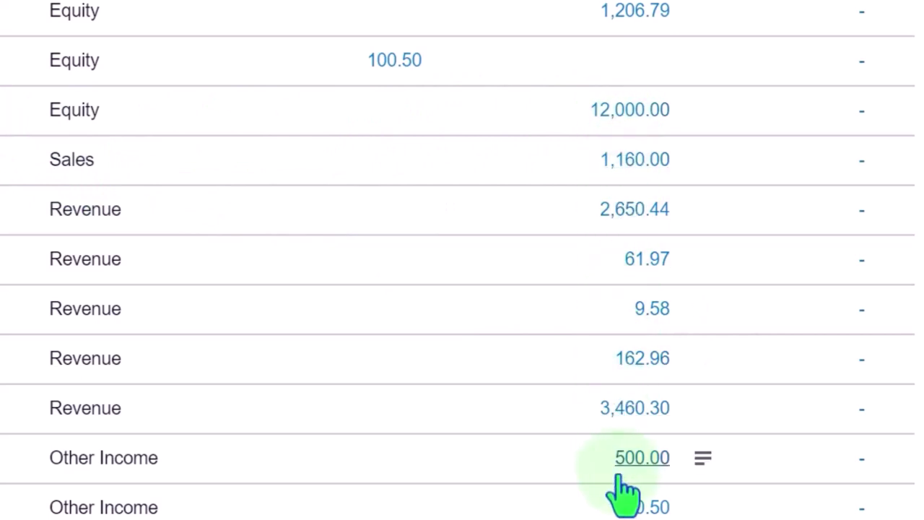
pyautogui.scroll(-4, 624, 497)
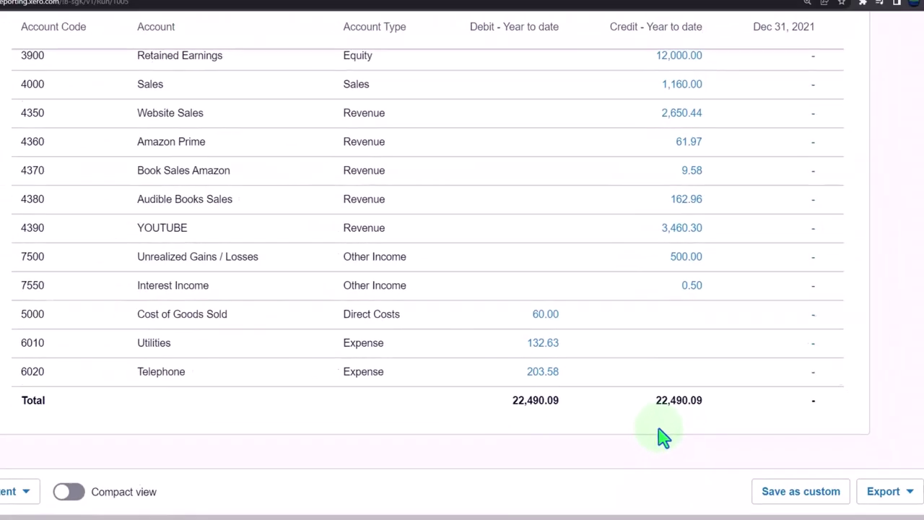
pyautogui.click(177, 8)
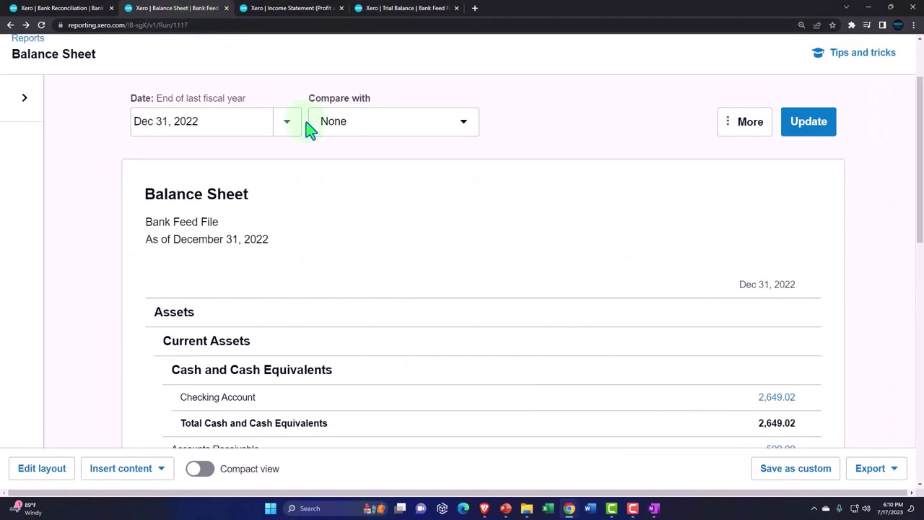
pyautogui.scroll(-5, 751, 301)
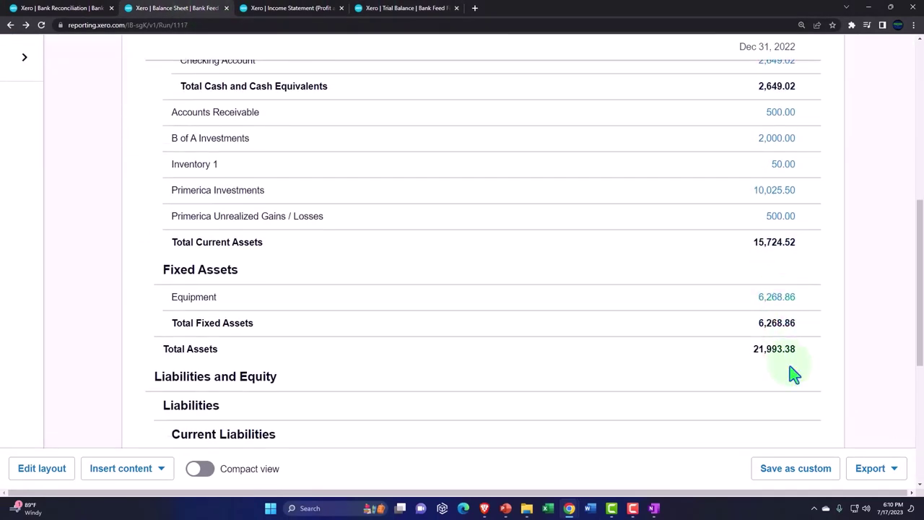
pyautogui.scroll(-5, 794, 374)
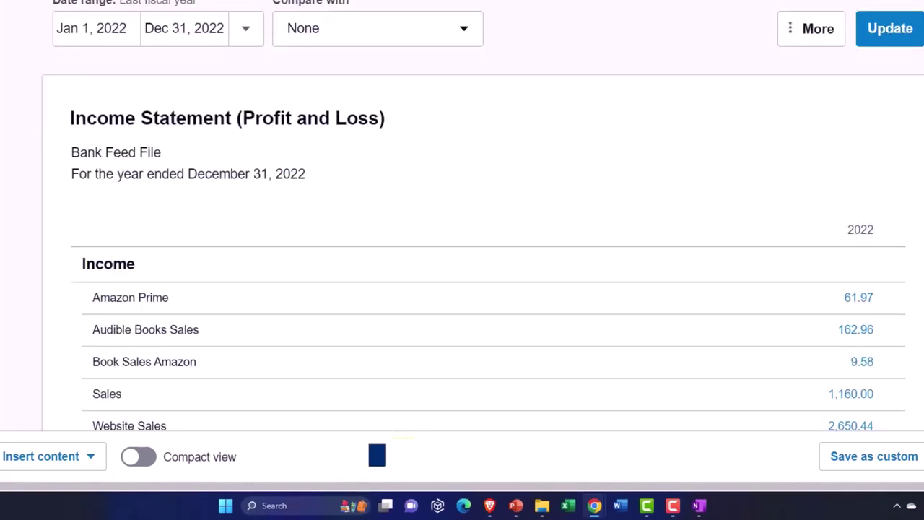
pyautogui.scroll(-8, 522, 325)
pyautogui.scroll(-1, 522, 326)
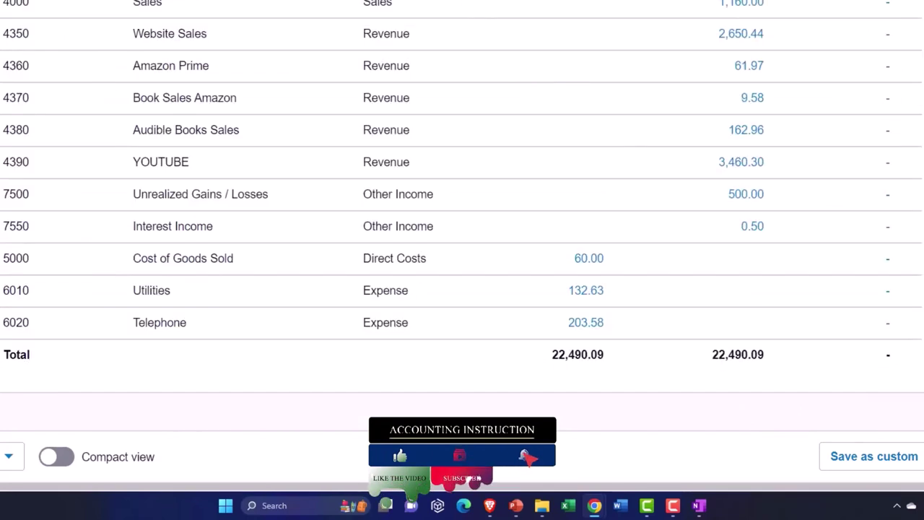
pyautogui.scroll(3, 796, 303)
pyautogui.scroll(1, 801, 303)
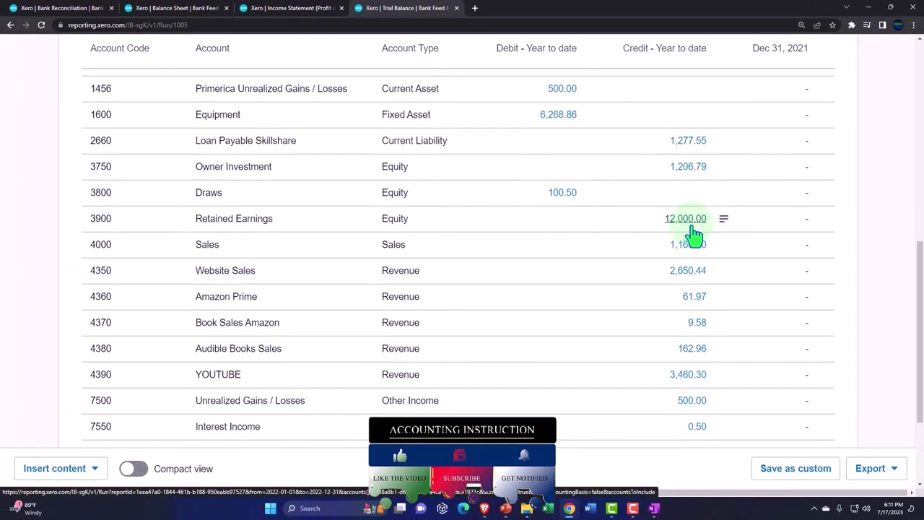
pyautogui.scroll(-3, 696, 252)
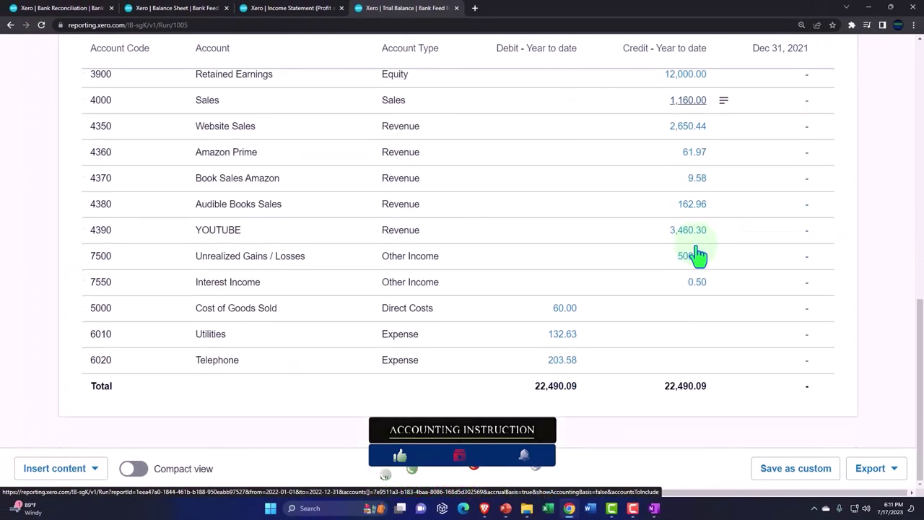